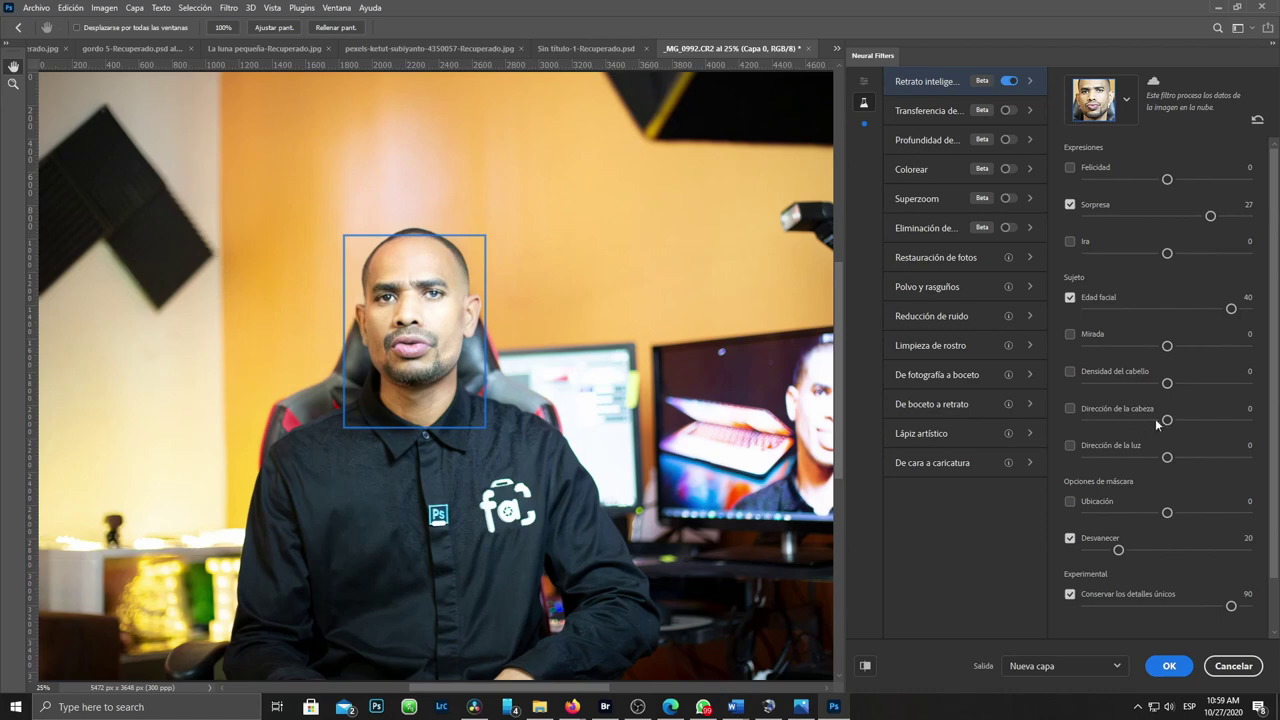
In Smart Portrait, set Dirección de la cabeza to 28 and adjust the Felicidad slider.
{"action": "left_click_drag", "start_coordinate": [1167, 420], "coordinate": [1212, 420]}
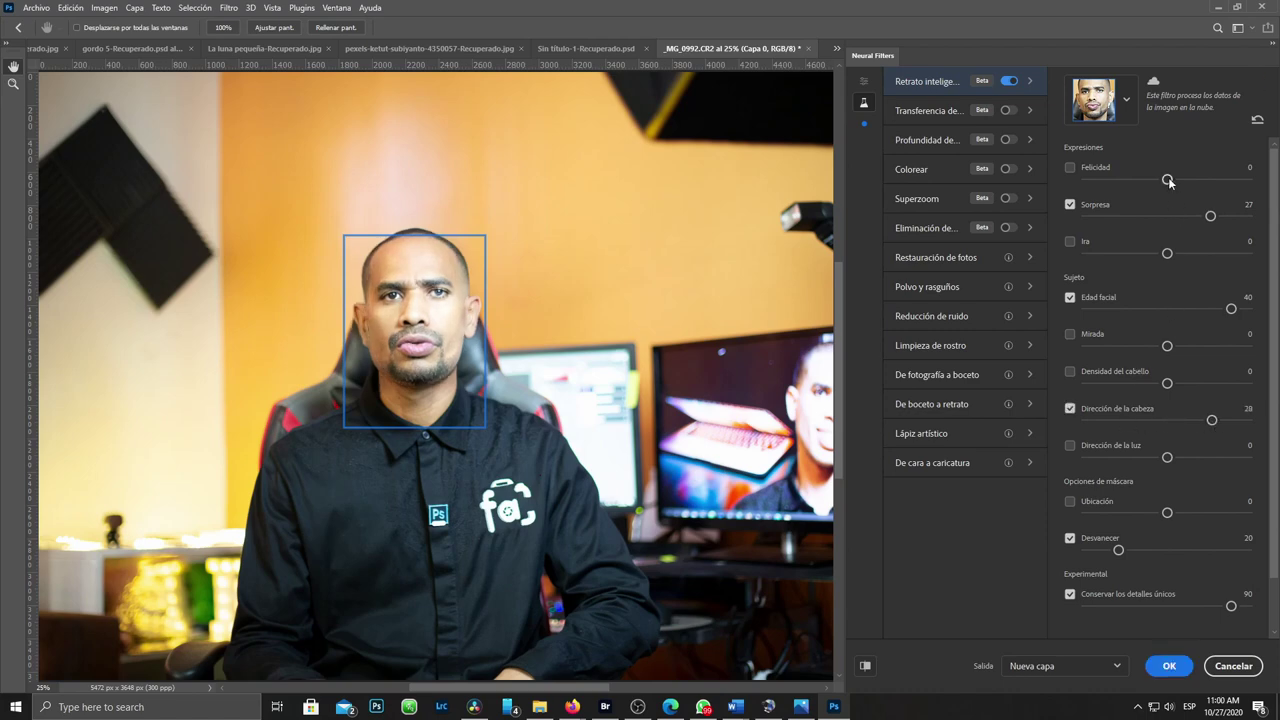
{"action": "left_click_drag", "start_coordinate": [1167, 179], "coordinate": [1228, 179]}
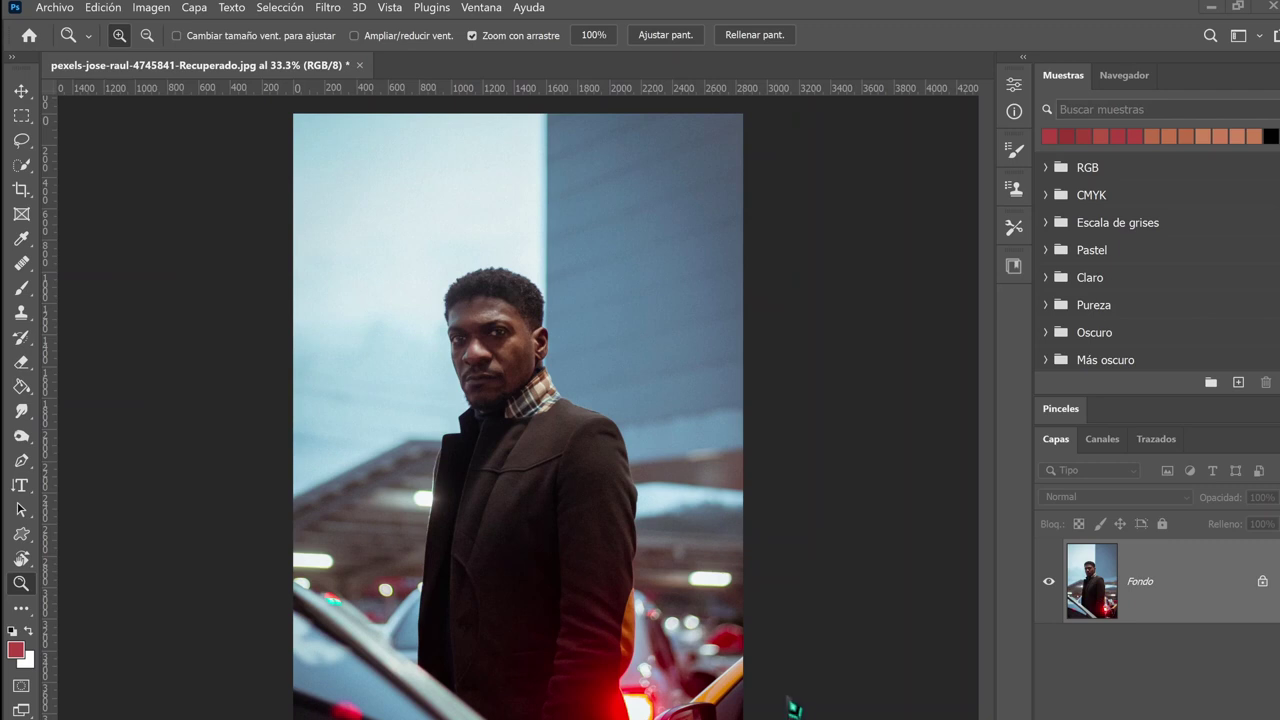
Launch Filtro > Neural Filters on the street portrait of the man in the coat.
{"action": "left_click", "coordinate": [330, 8]}
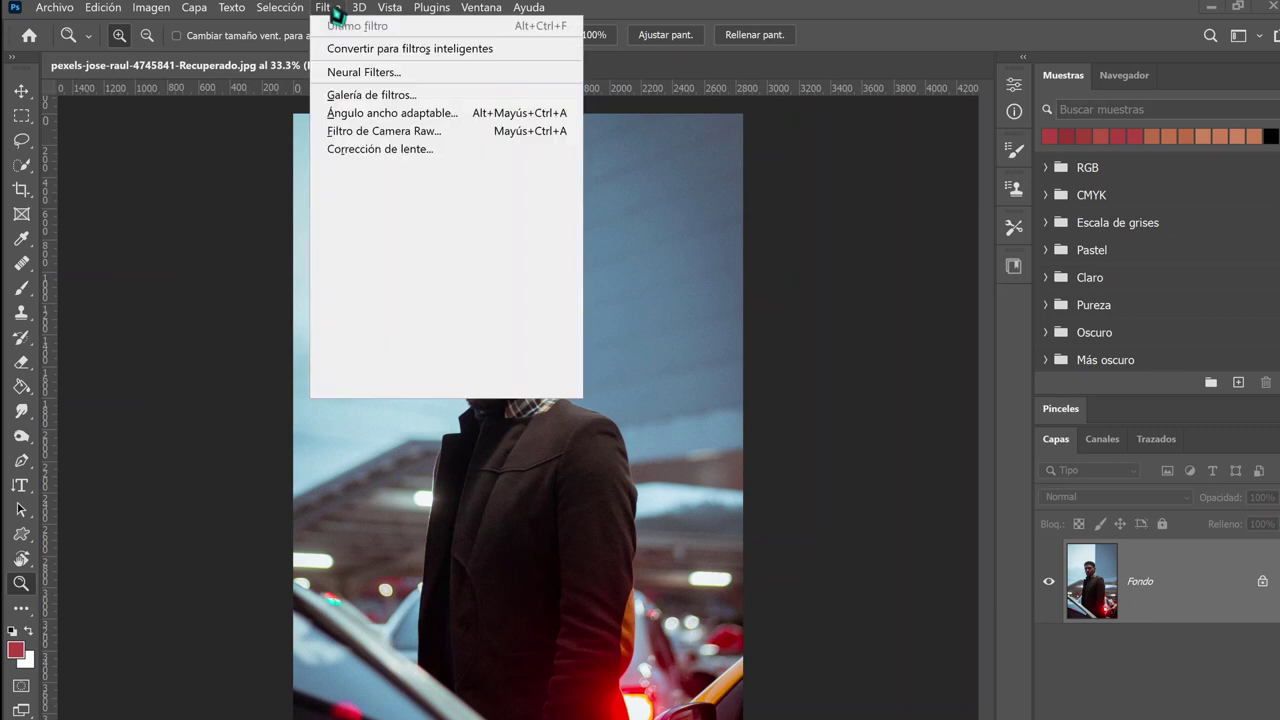
{"action": "left_click", "coordinate": [344, 78]}
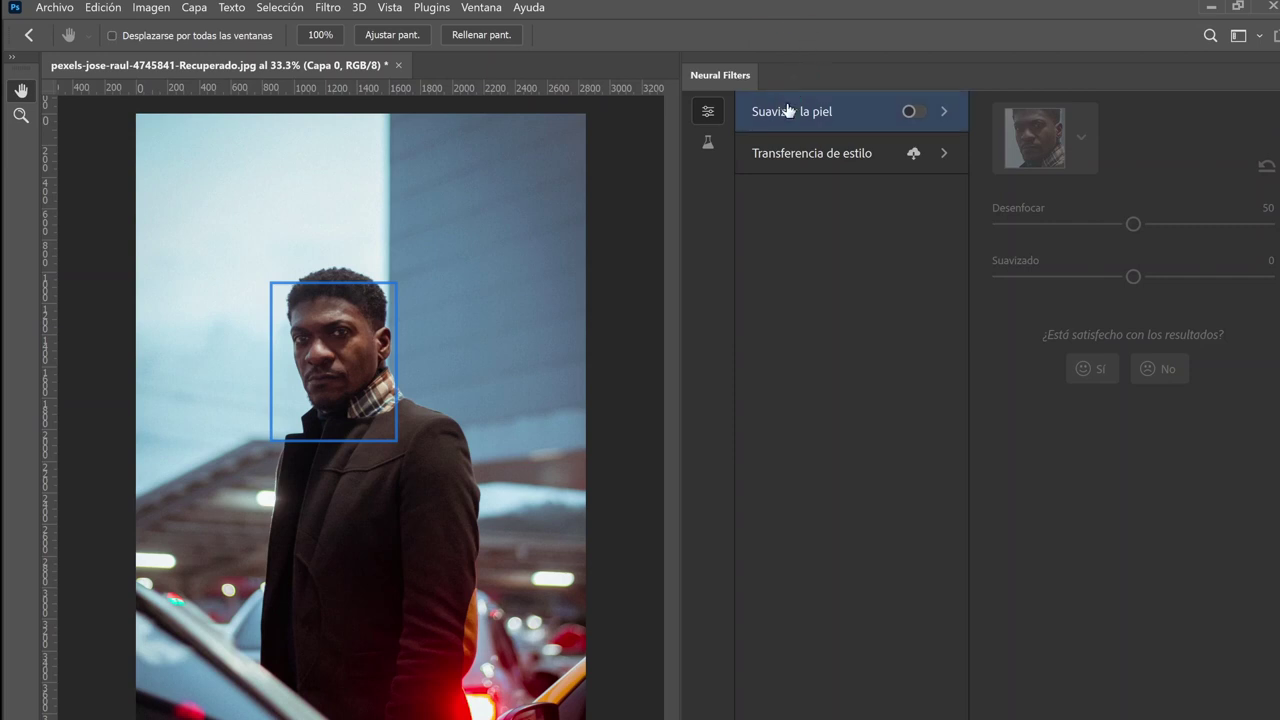
{"action": "mouse_move", "coordinate": [792, 111]}
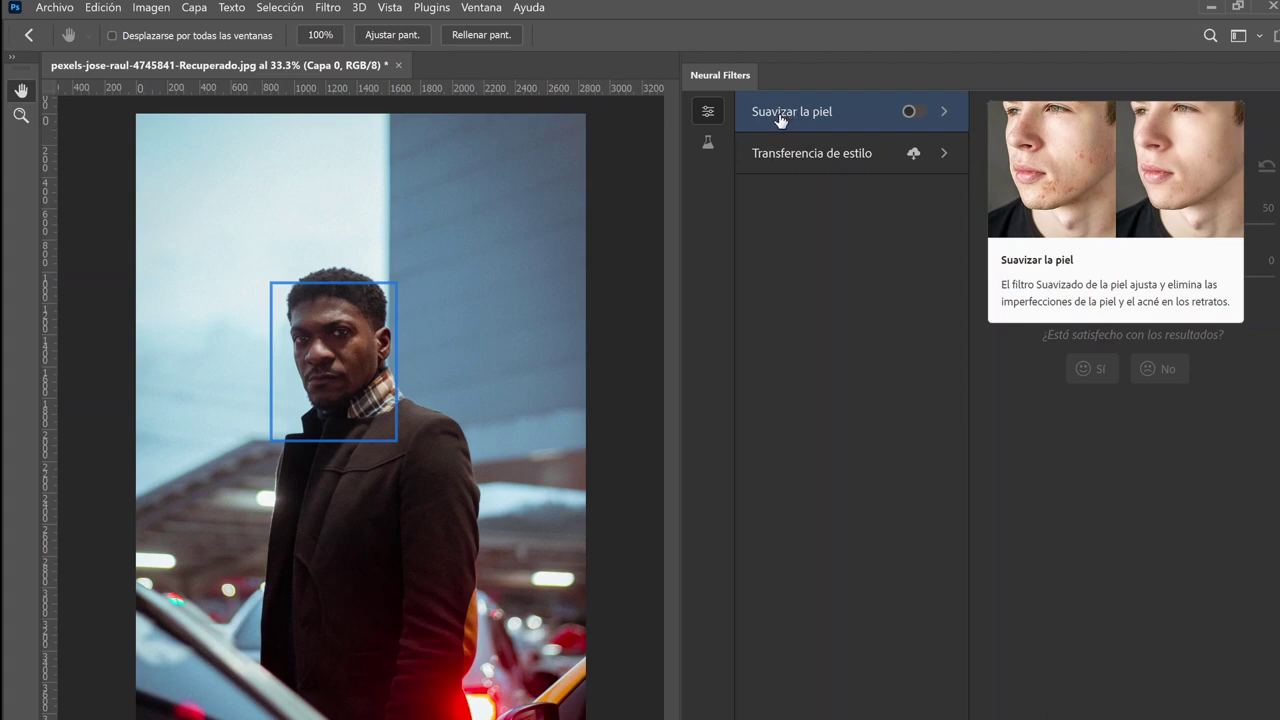
Show the beta filters, enable Retrato inteligente, and set Felicidad to 18.
{"action": "left_click", "coordinate": [710, 145]}
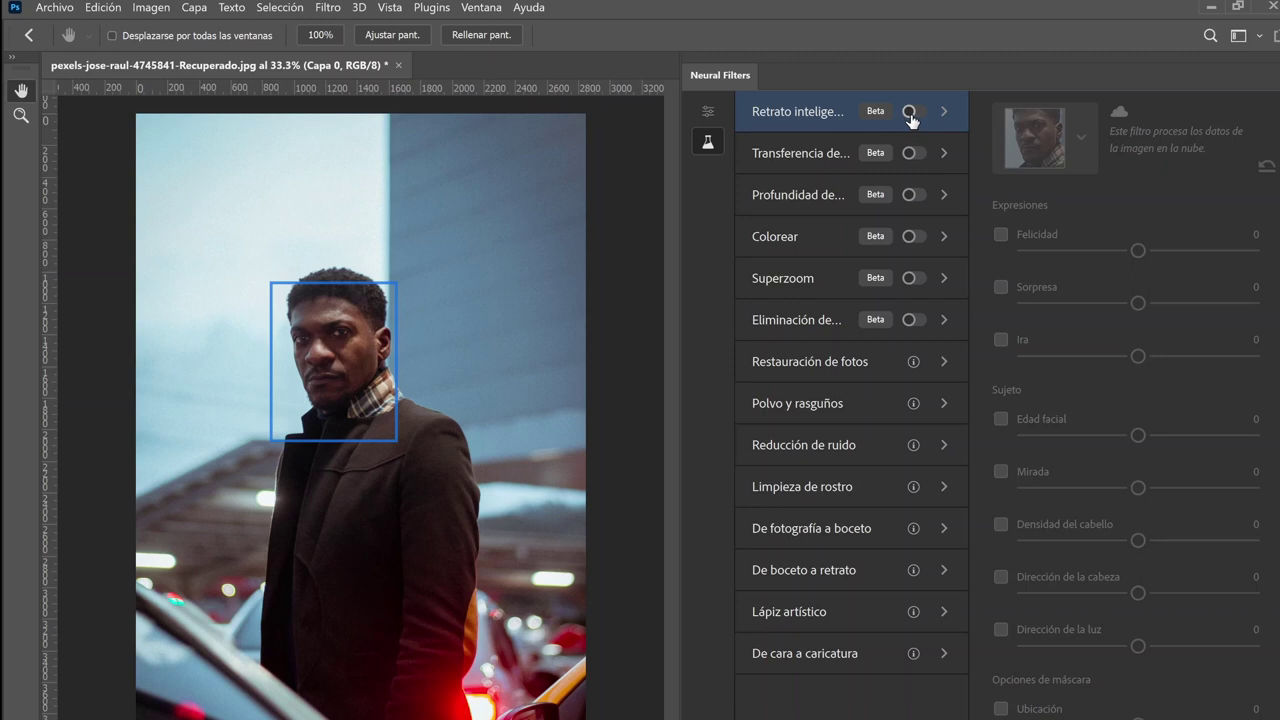
{"action": "left_click", "coordinate": [912, 113]}
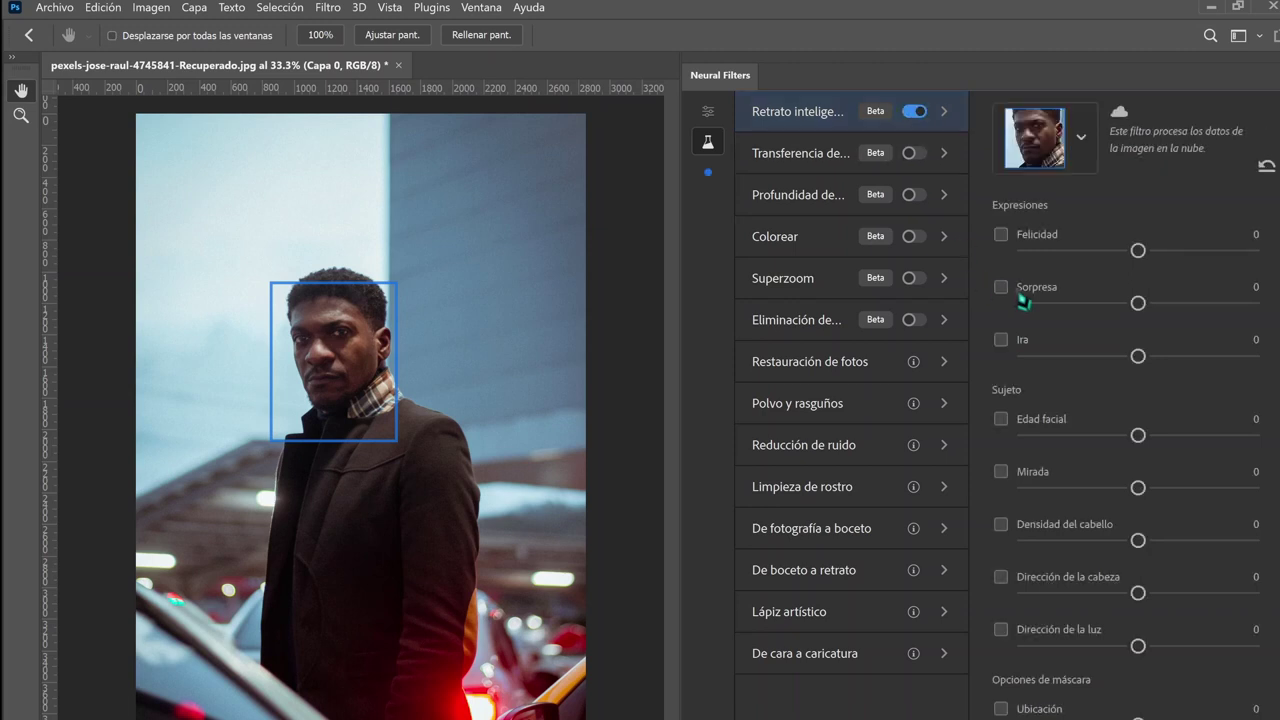
{"action": "left_click", "coordinate": [1002, 238]}
{"action": "left_click_drag", "start_coordinate": [1139, 250], "coordinate": [1180, 250]}
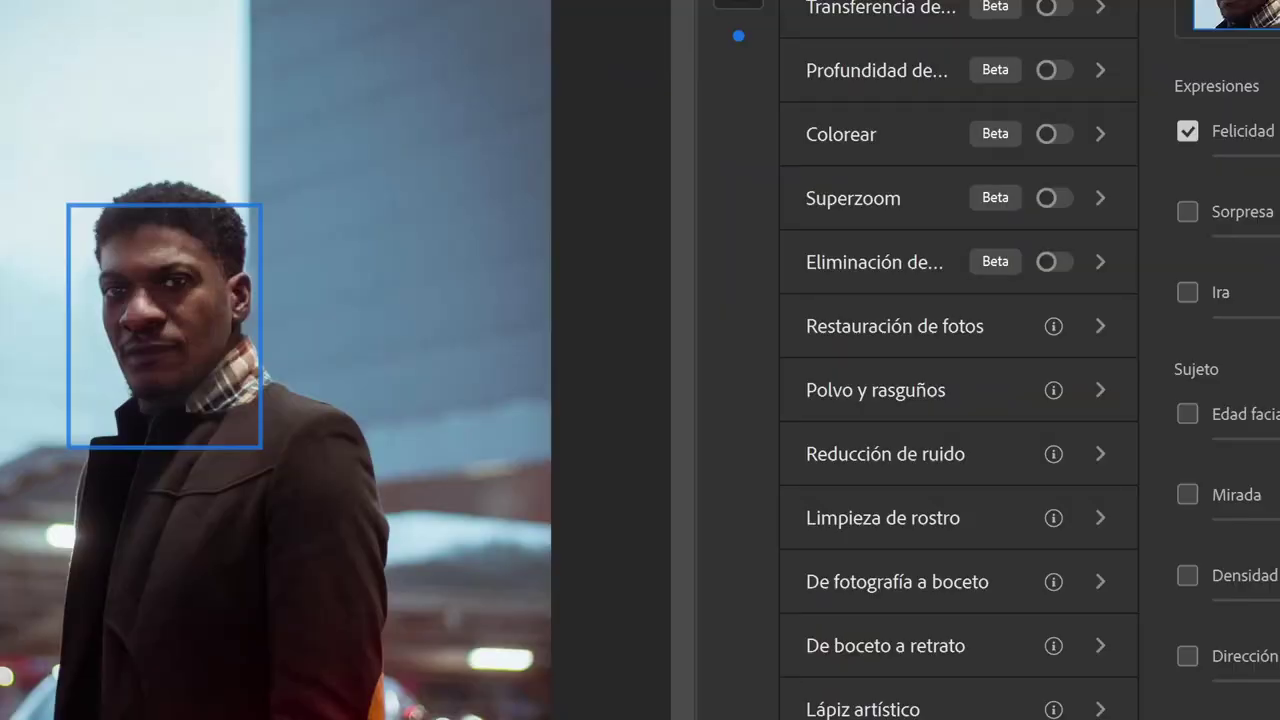
Zoom in twice on the man's smiling face and eye.
{"action": "left_click", "coordinate": [180, 296]}
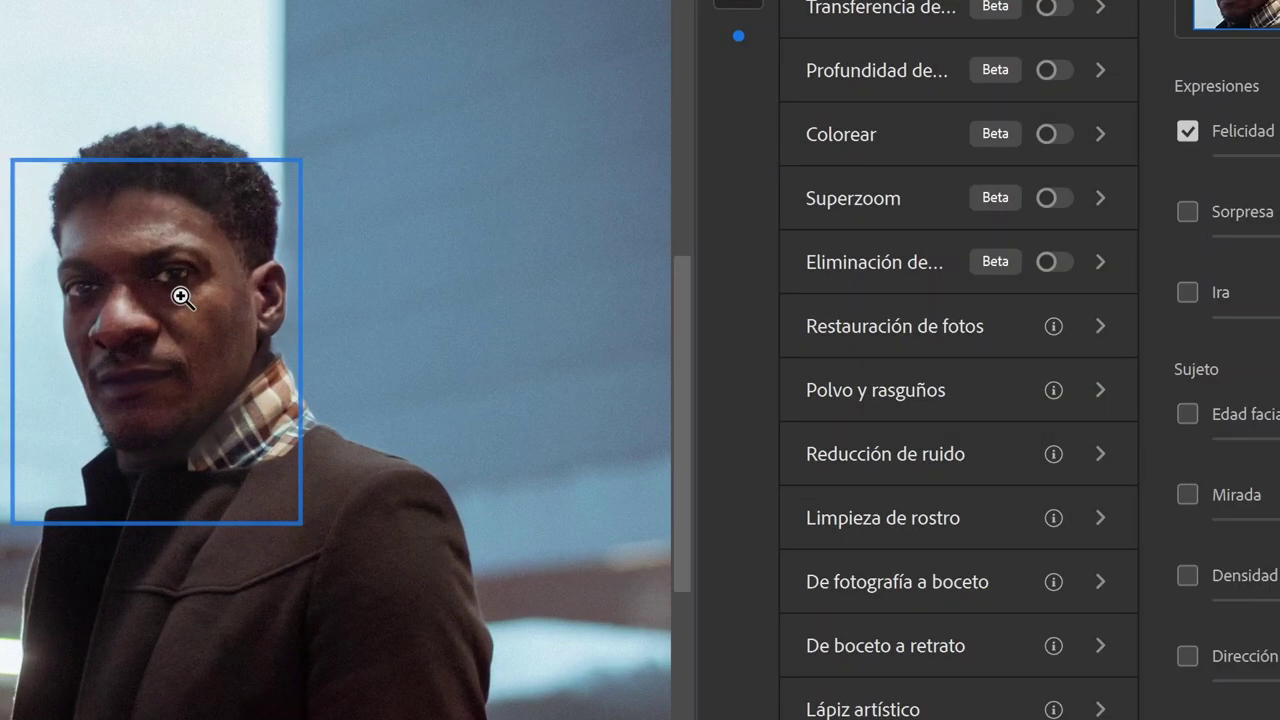
{"action": "left_click", "coordinate": [180, 296]}
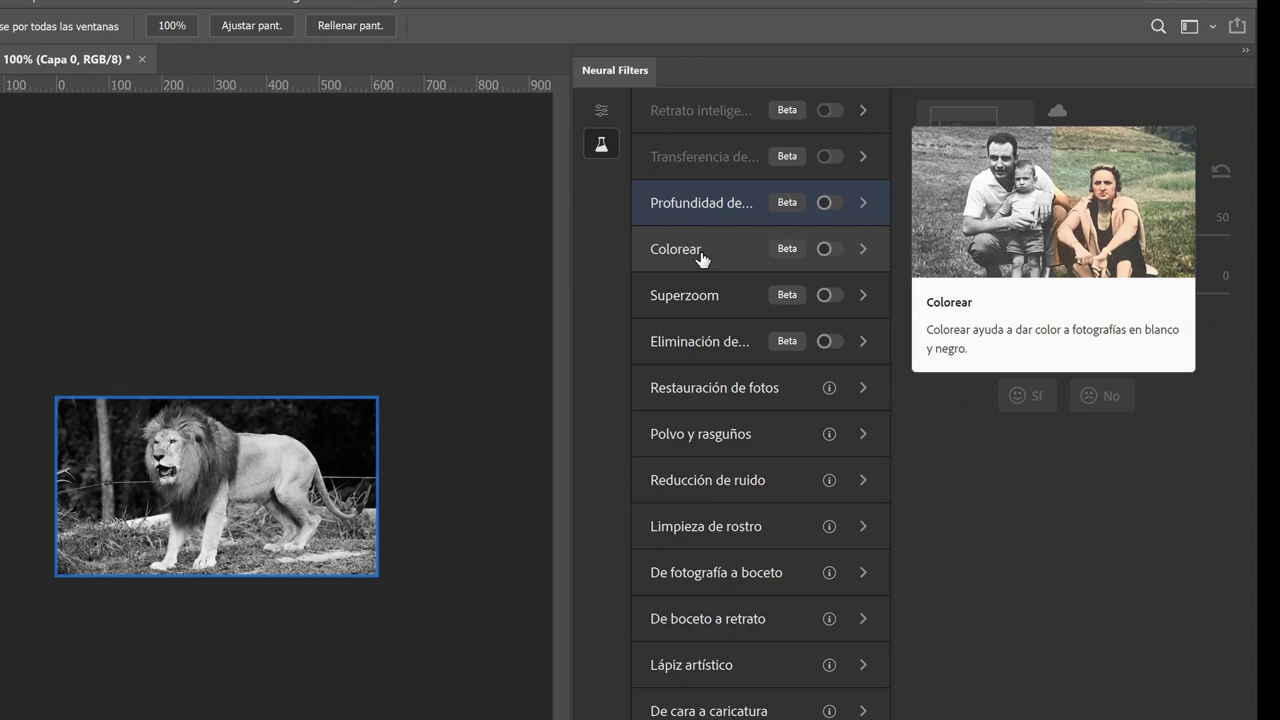
Switch on Colorear to colourize the lion, then bring up the Superzoom settings.
{"action": "left_click", "coordinate": [829, 250]}
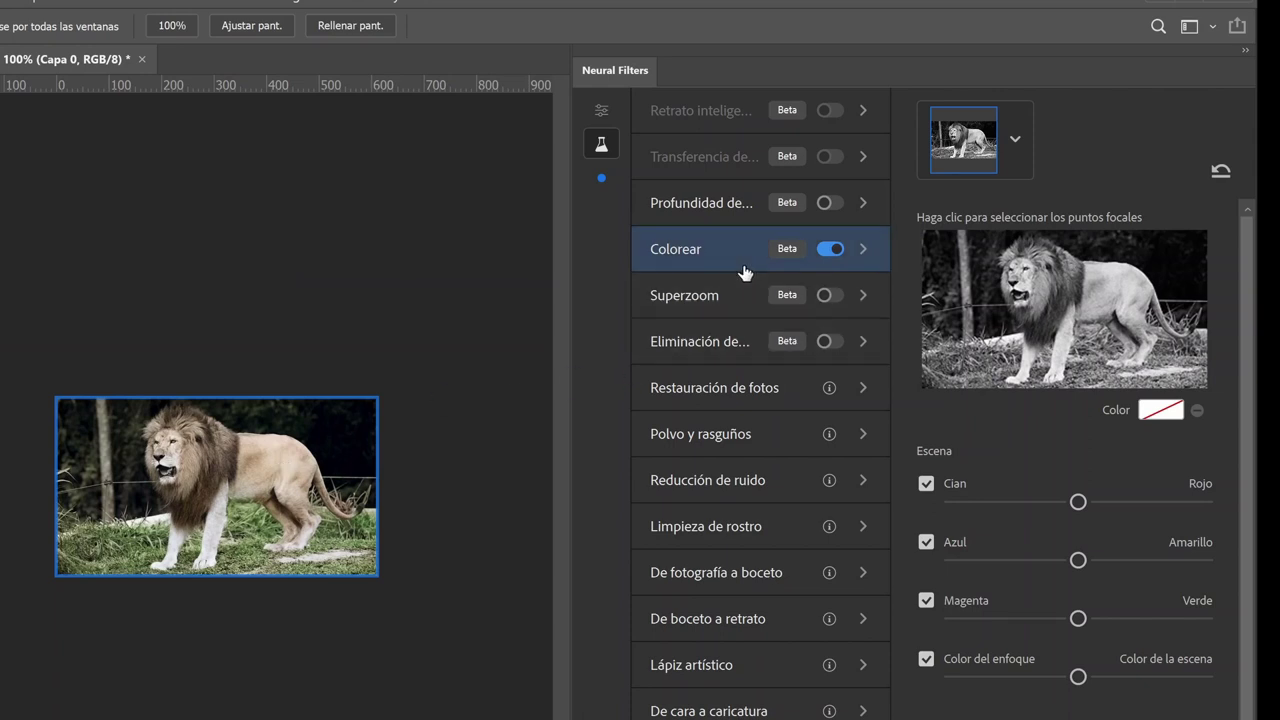
{"action": "mouse_move", "coordinate": [700, 249]}
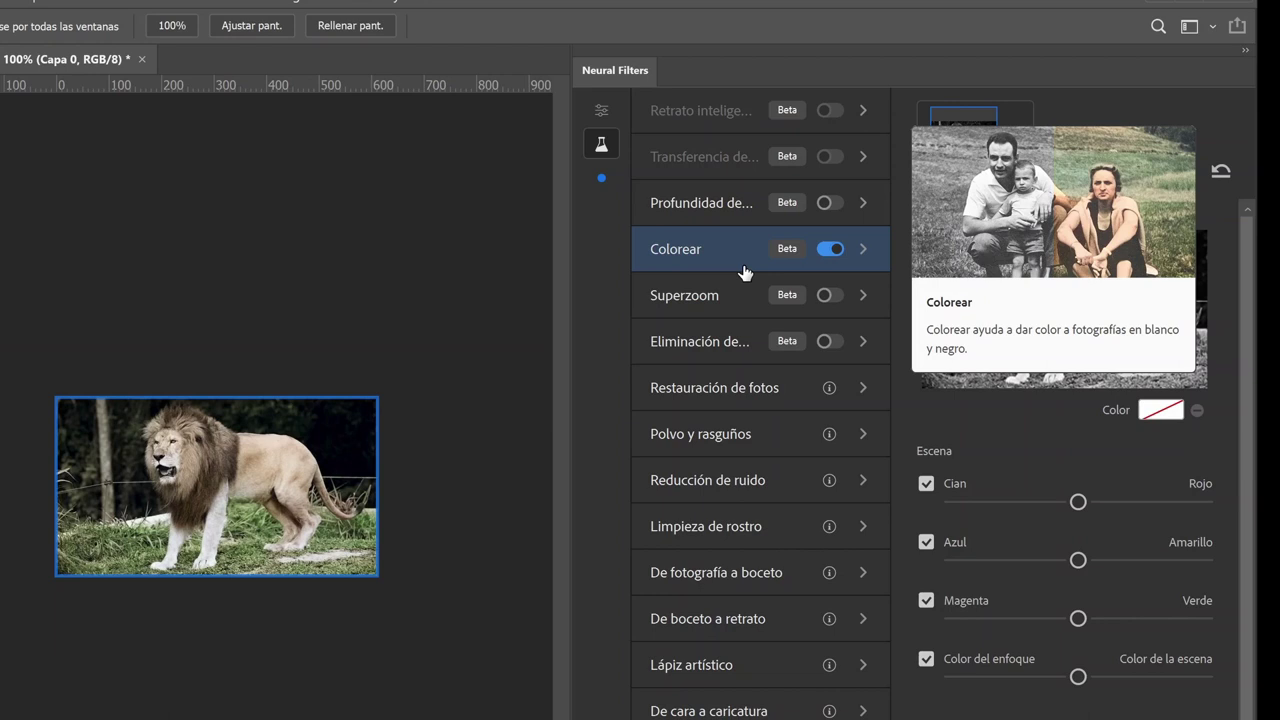
{"action": "left_click", "coordinate": [745, 292]}
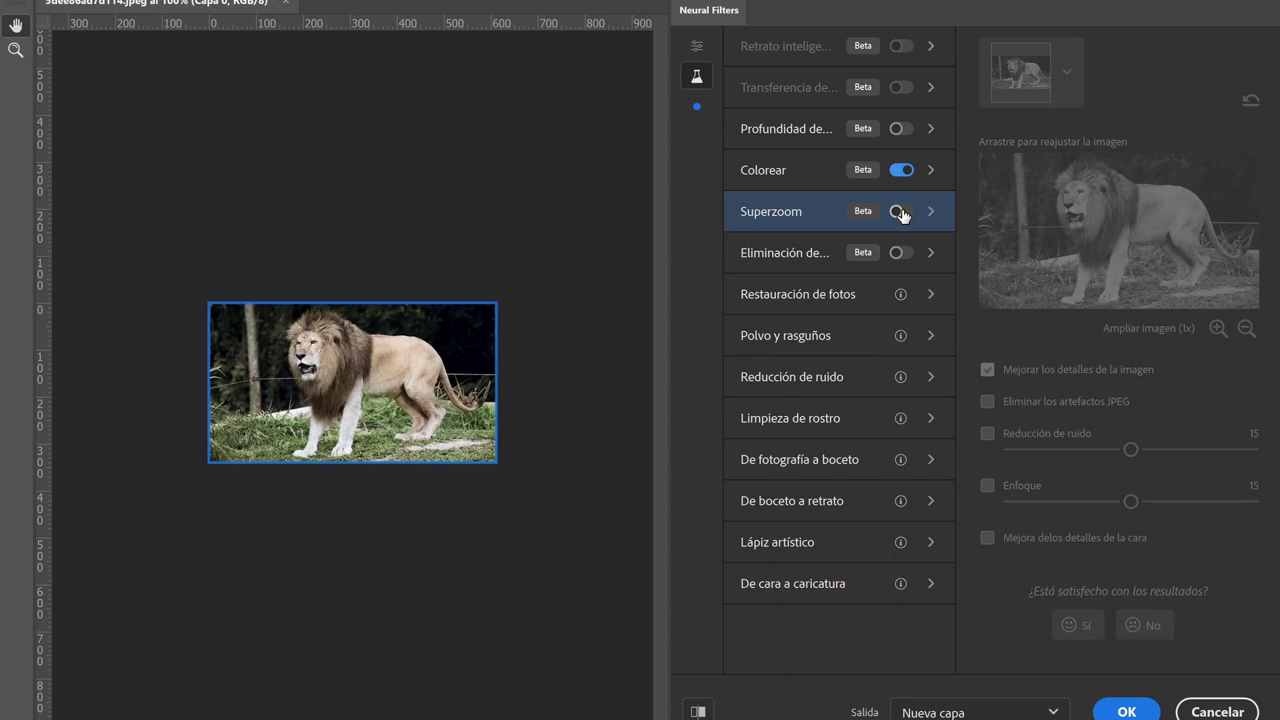
Apply Superzoom at 4x, centred on the lion's face, as a new layer.
{"action": "left_click", "coordinate": [899, 212]}
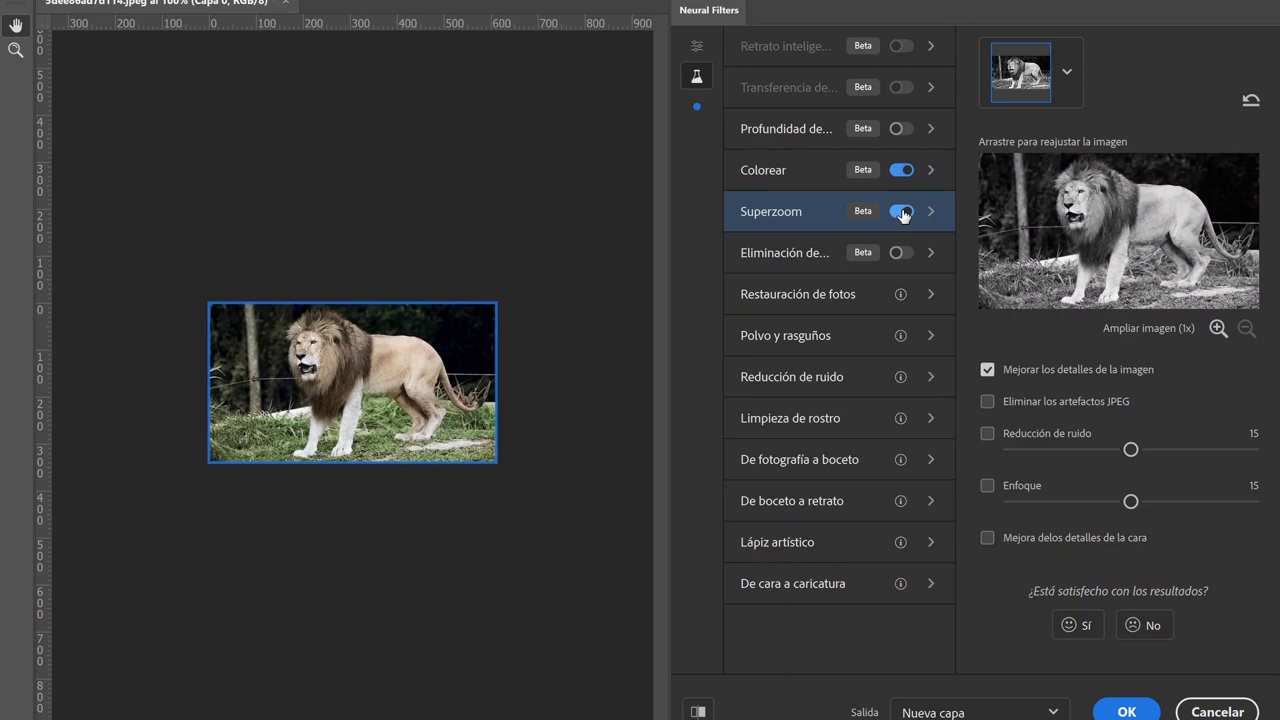
{"action": "left_click", "coordinate": [1217, 329]}
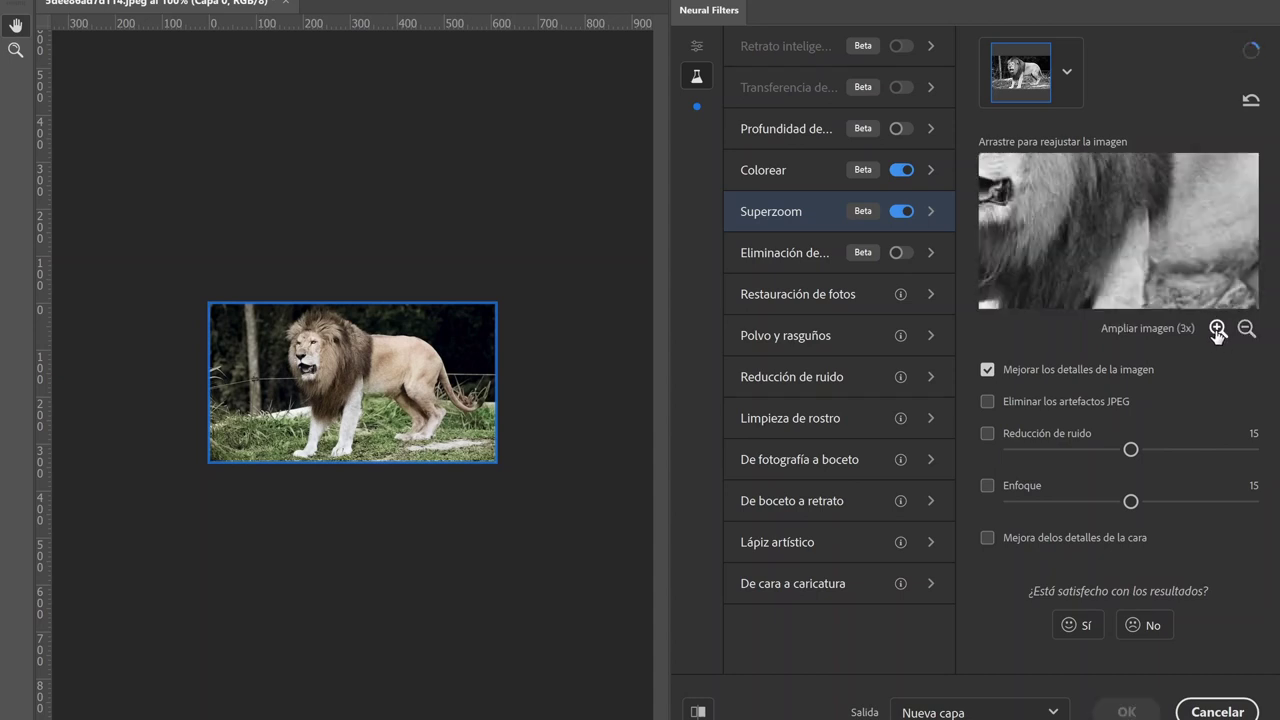
{"action": "left_click", "coordinate": [1217, 329]}
{"action": "left_click_drag", "start_coordinate": [1055, 205], "coordinate": [1157, 329]}
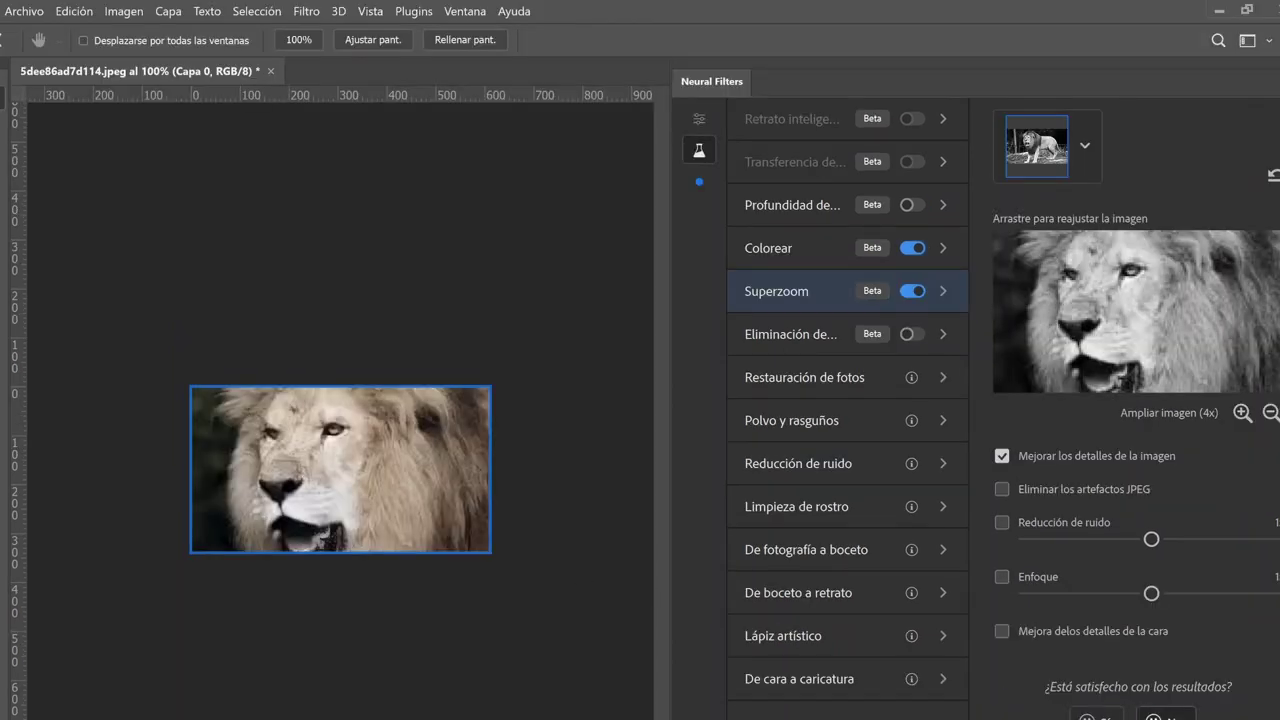
{"action": "key", "text": "Return"}
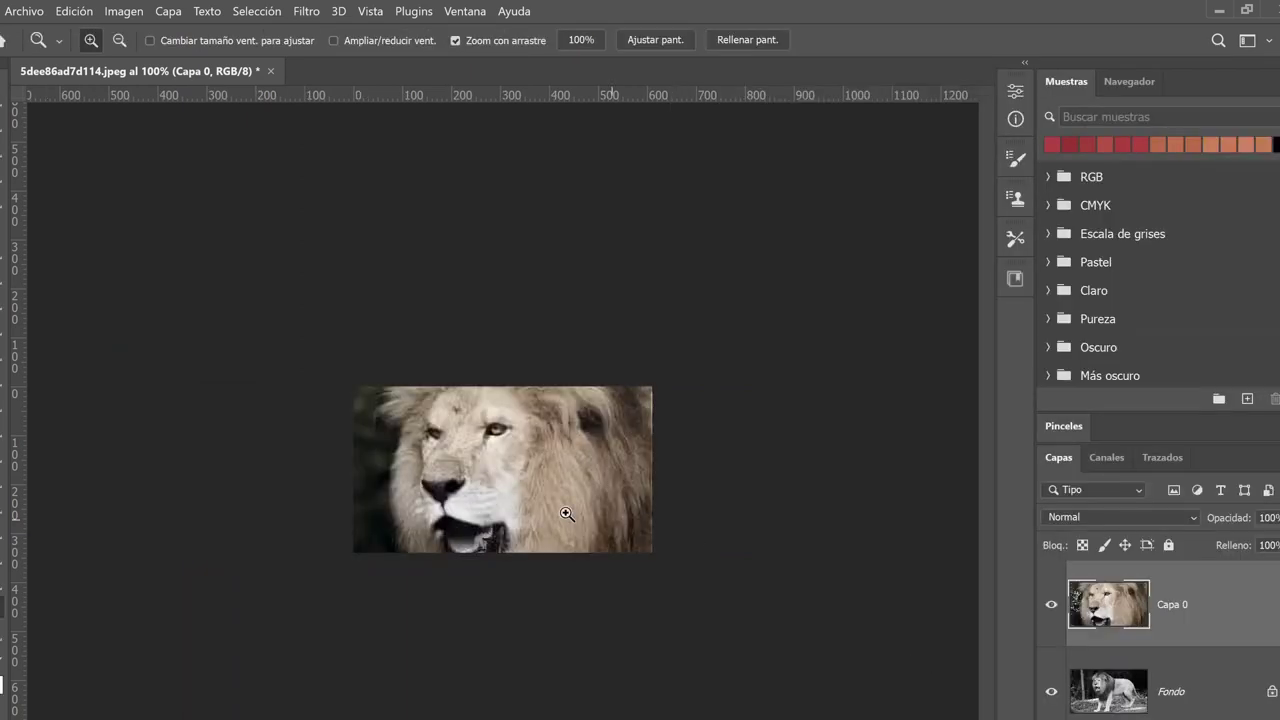
Zoom the lion to 200%, then try Transferencia de estilo and browse its reference images unchosen.
{"action": "left_click", "coordinate": [509, 472]}
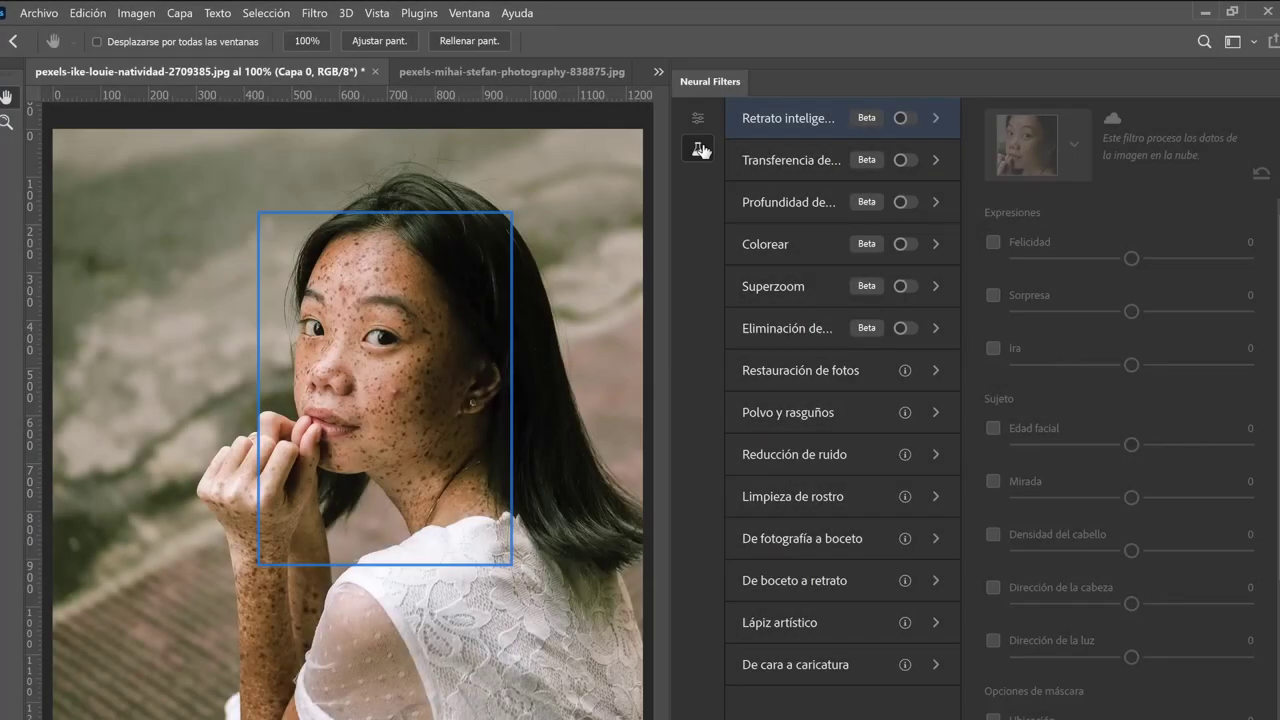
{"action": "left_click", "coordinate": [824, 168]}
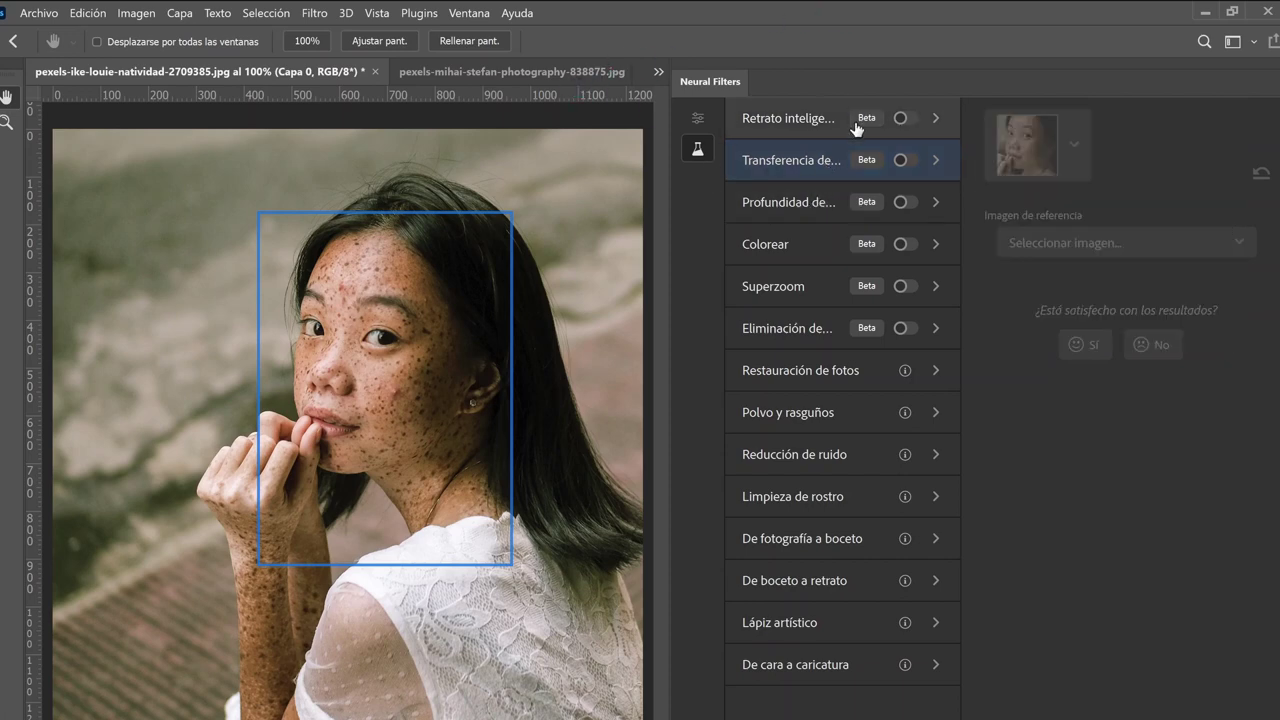
{"action": "left_click", "coordinate": [904, 161]}
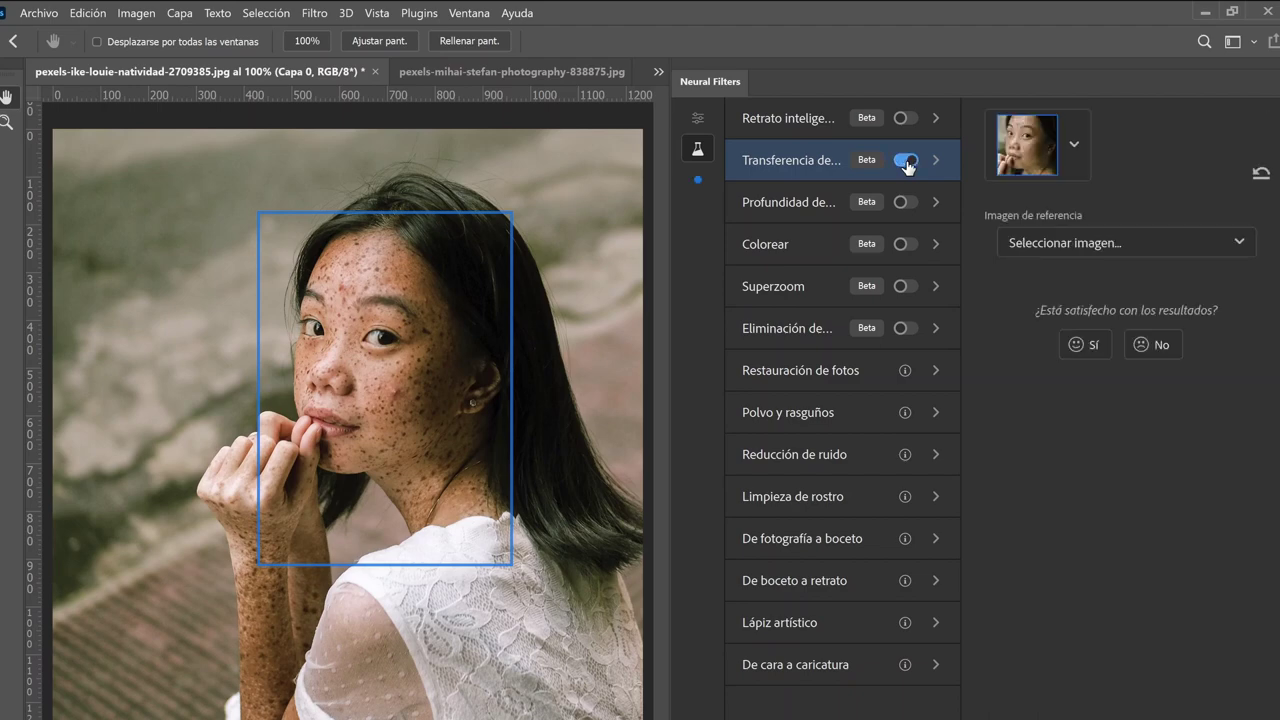
{"action": "left_click", "coordinate": [1160, 254]}
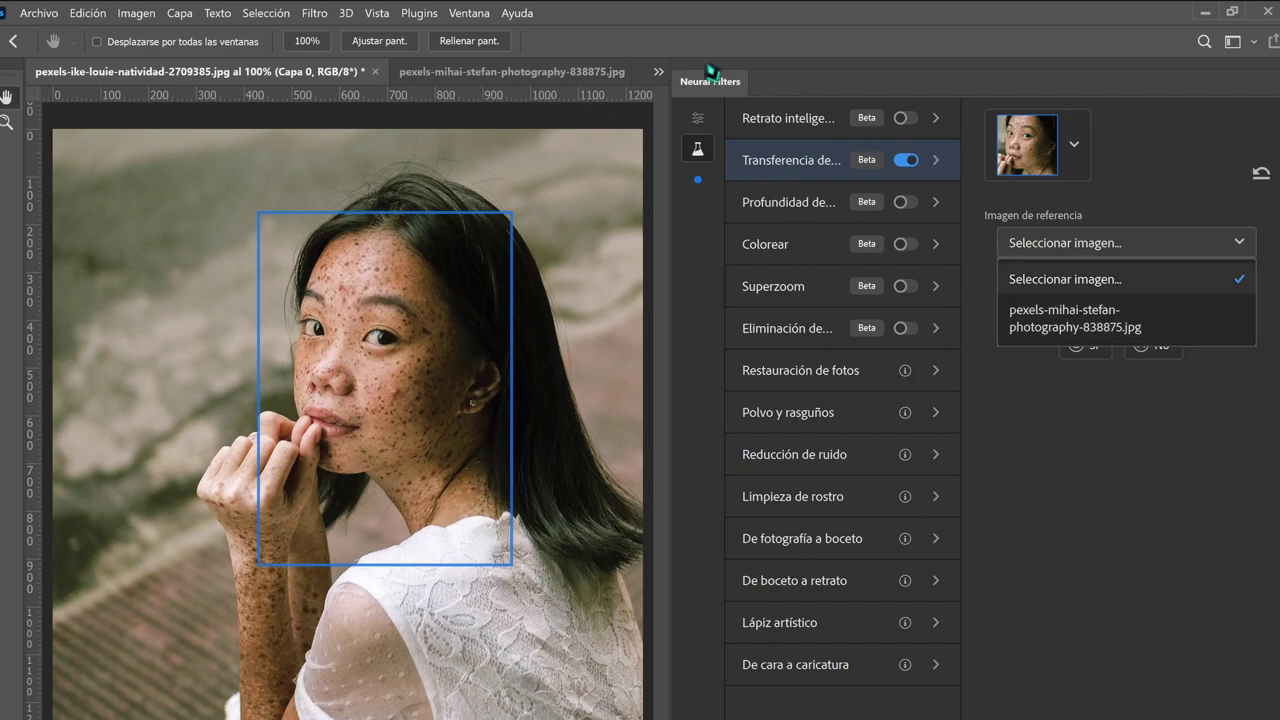
{"action": "left_click", "coordinate": [1090, 330]}
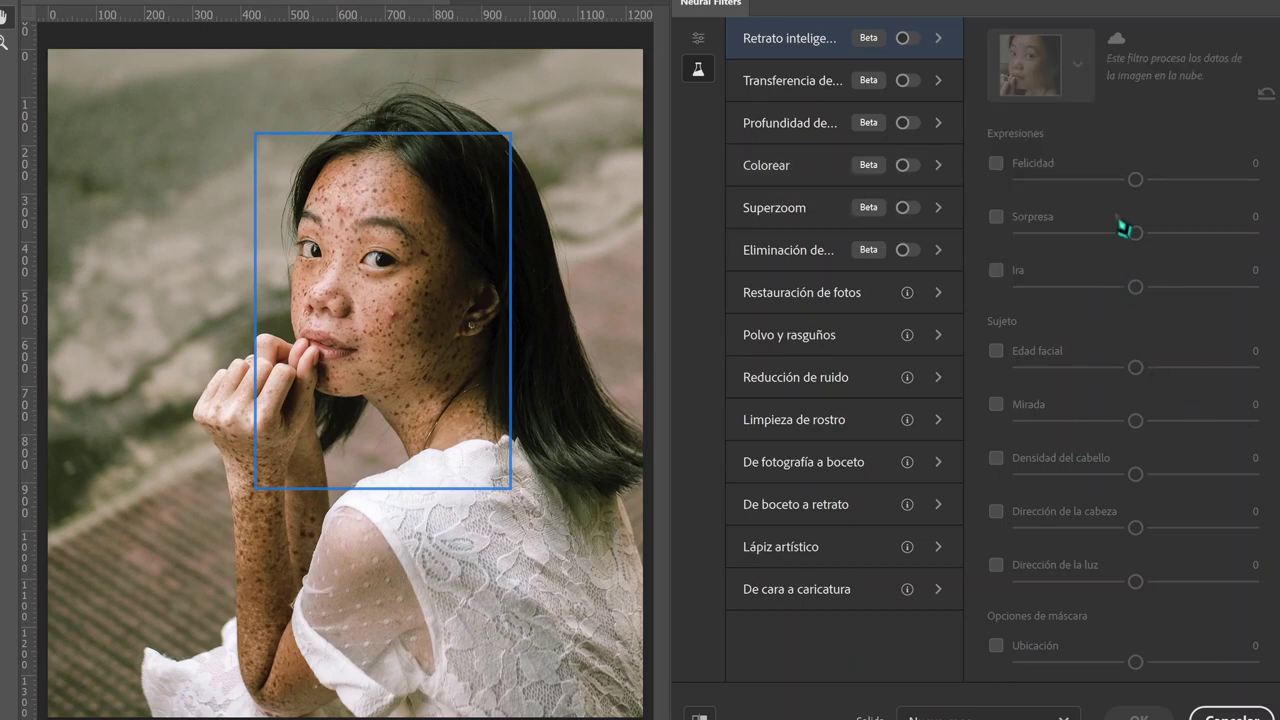
Read the Polvo y rasguños, Reducción de ruido and Limpieza de rostro filter descriptions.
{"action": "left_click", "coordinate": [829, 343]}
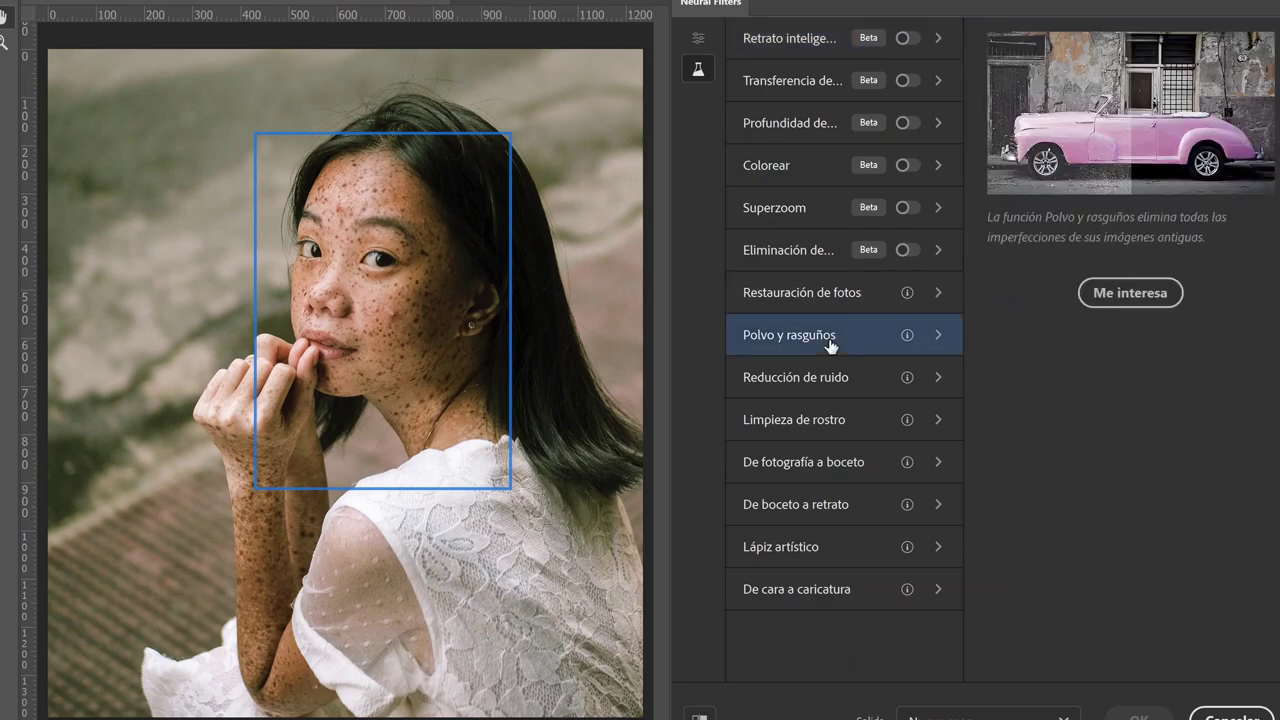
{"action": "left_click", "coordinate": [806, 384]}
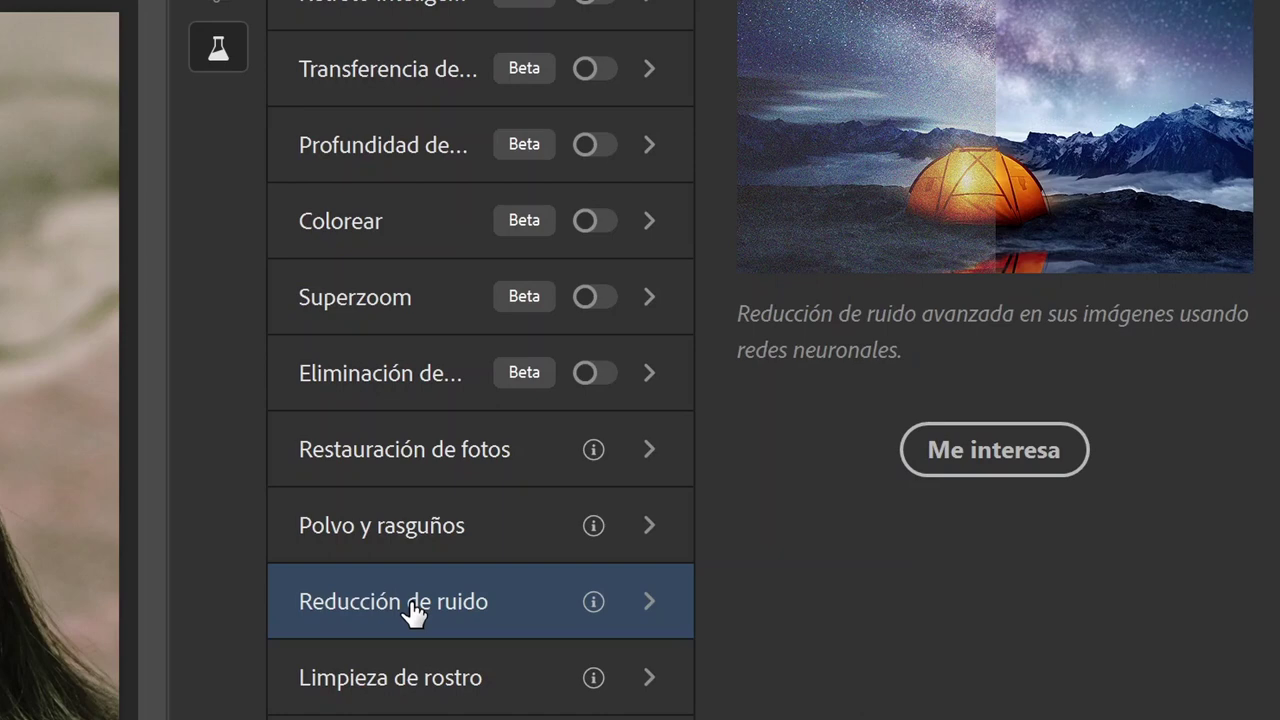
{"action": "left_click", "coordinate": [375, 677]}
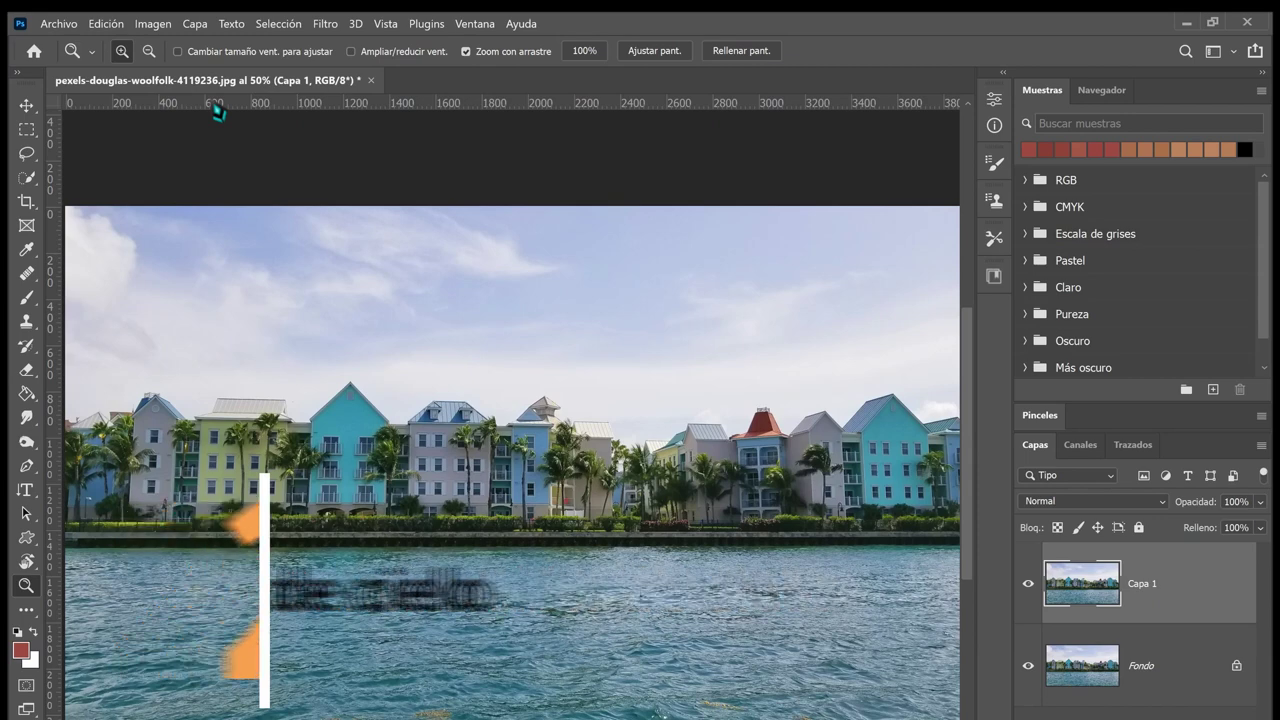
Start Edición > Sustitución de cielo on the waterfront houses photo.
{"action": "left_click", "coordinate": [106, 24]}
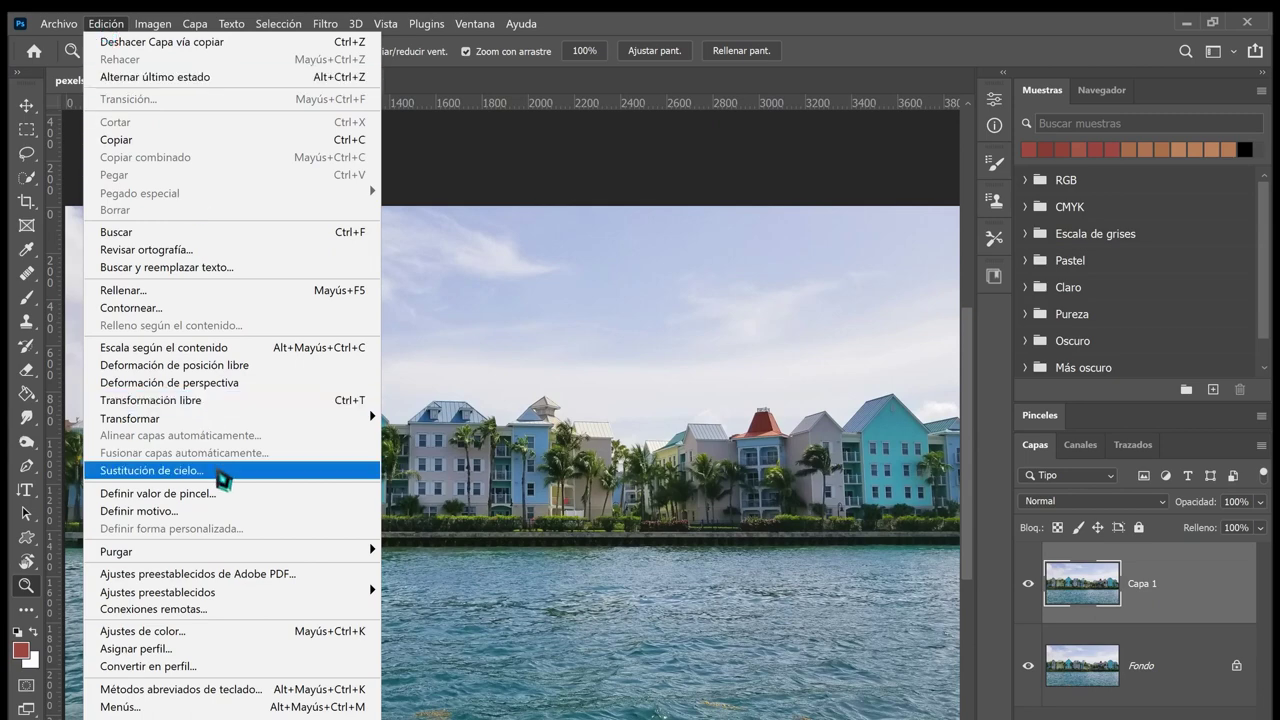
{"action": "left_click", "coordinate": [218, 472]}
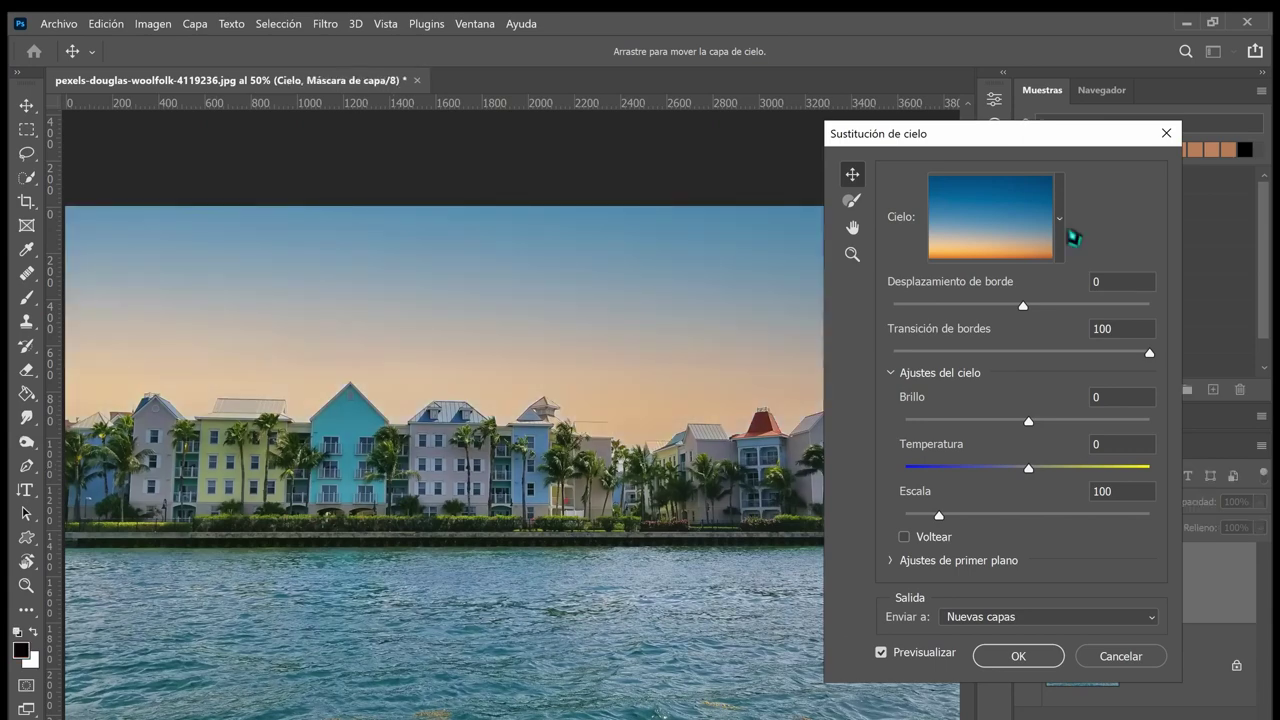
Browse the sky presets, expanding and collapsing the Cielos azules, Espectacular and Atardeceres folders.
{"action": "left_click", "coordinate": [1061, 238]}
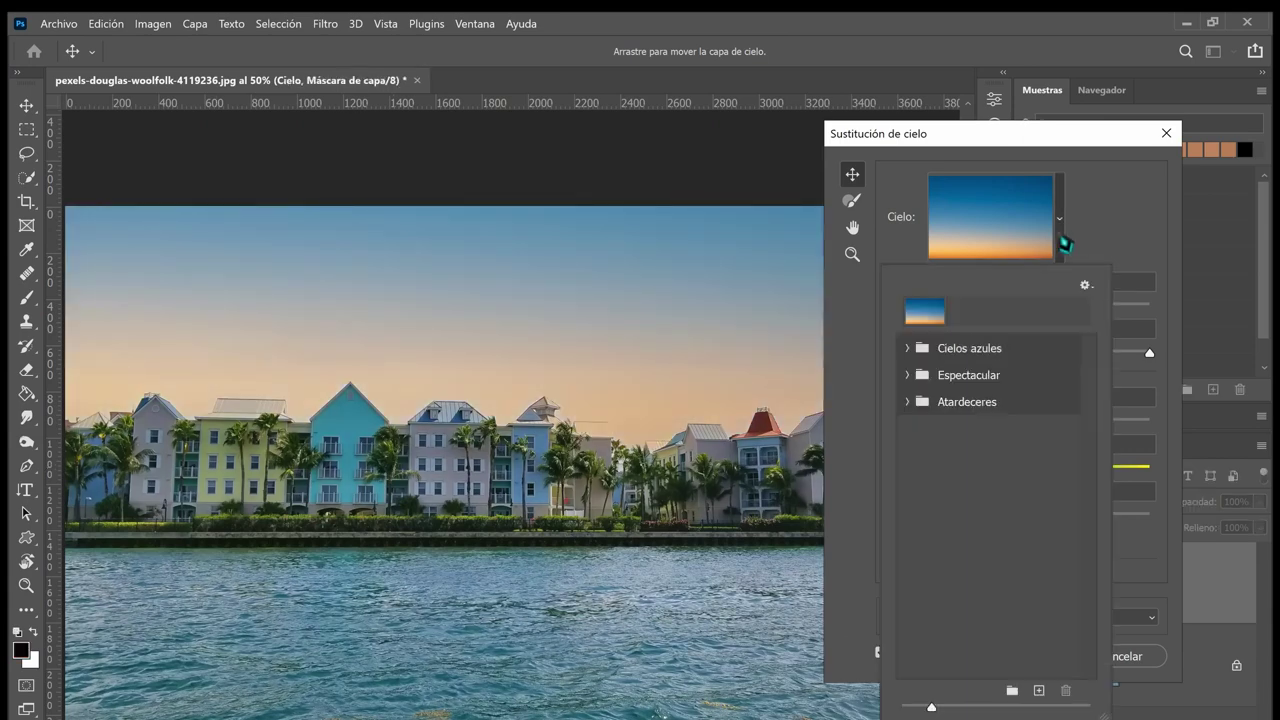
{"action": "left_click", "coordinate": [905, 404]}
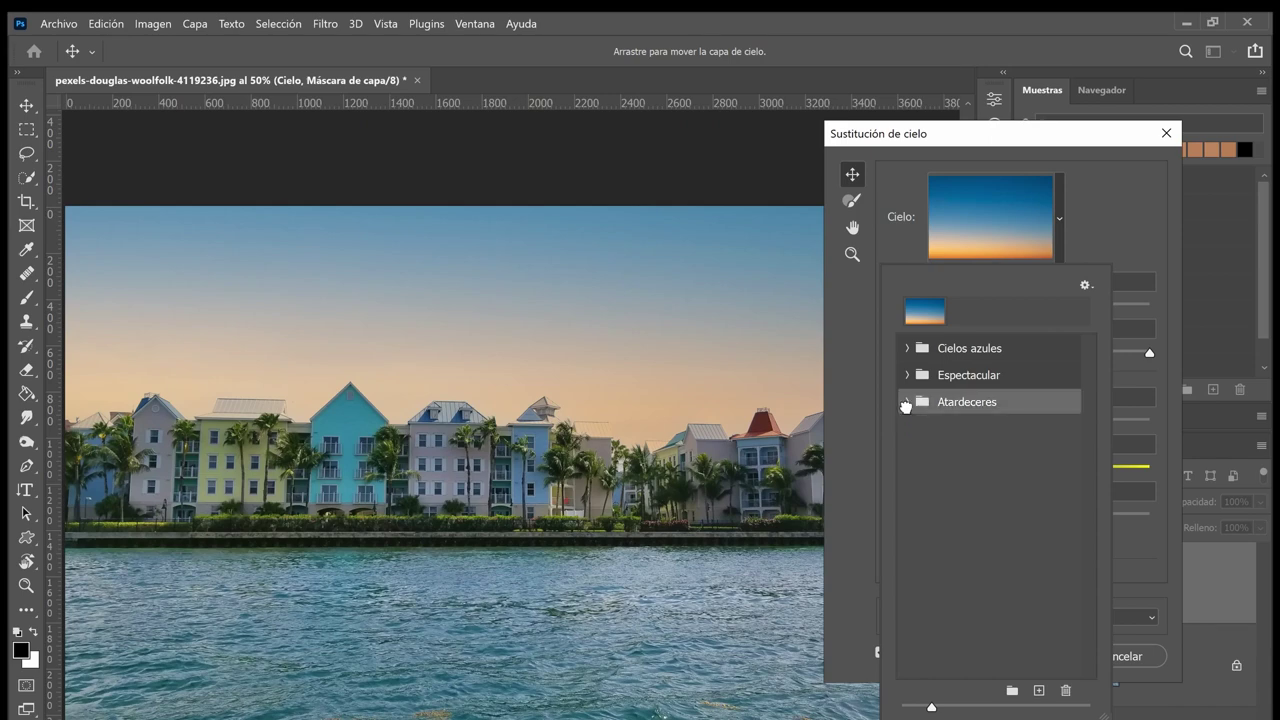
{"action": "left_click", "coordinate": [906, 403]}
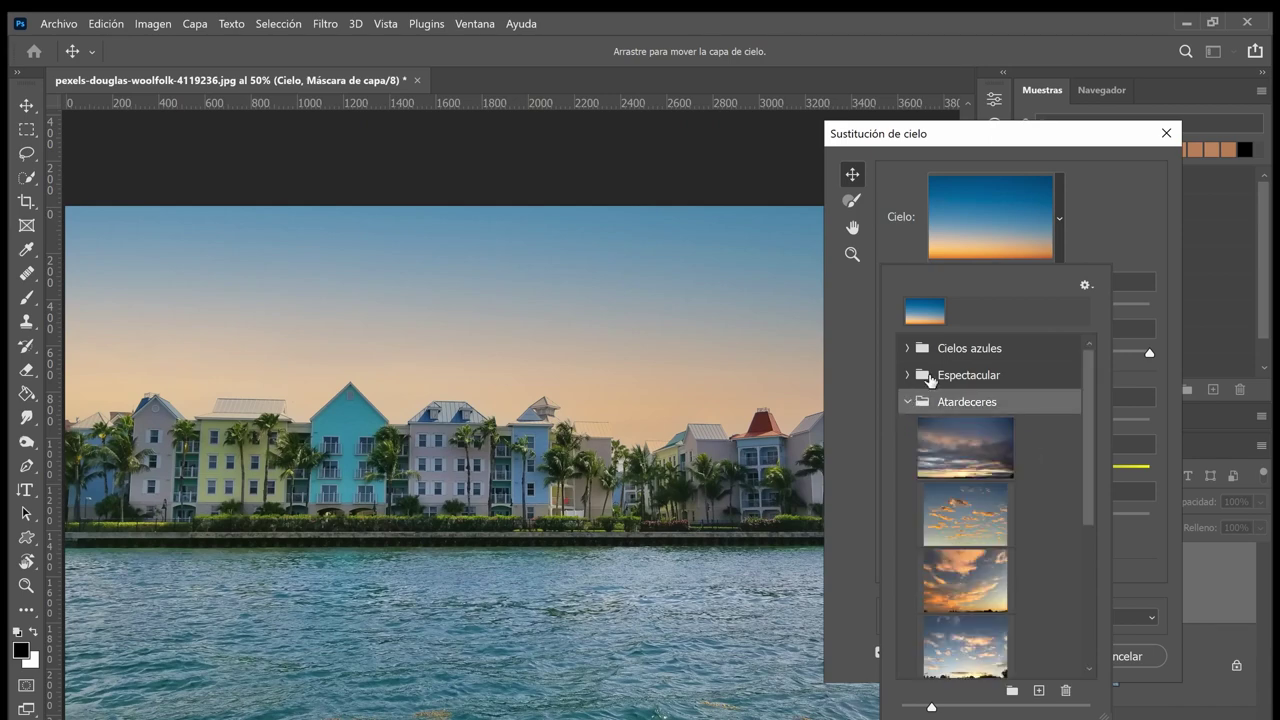
{"action": "left_click", "coordinate": [907, 375]}
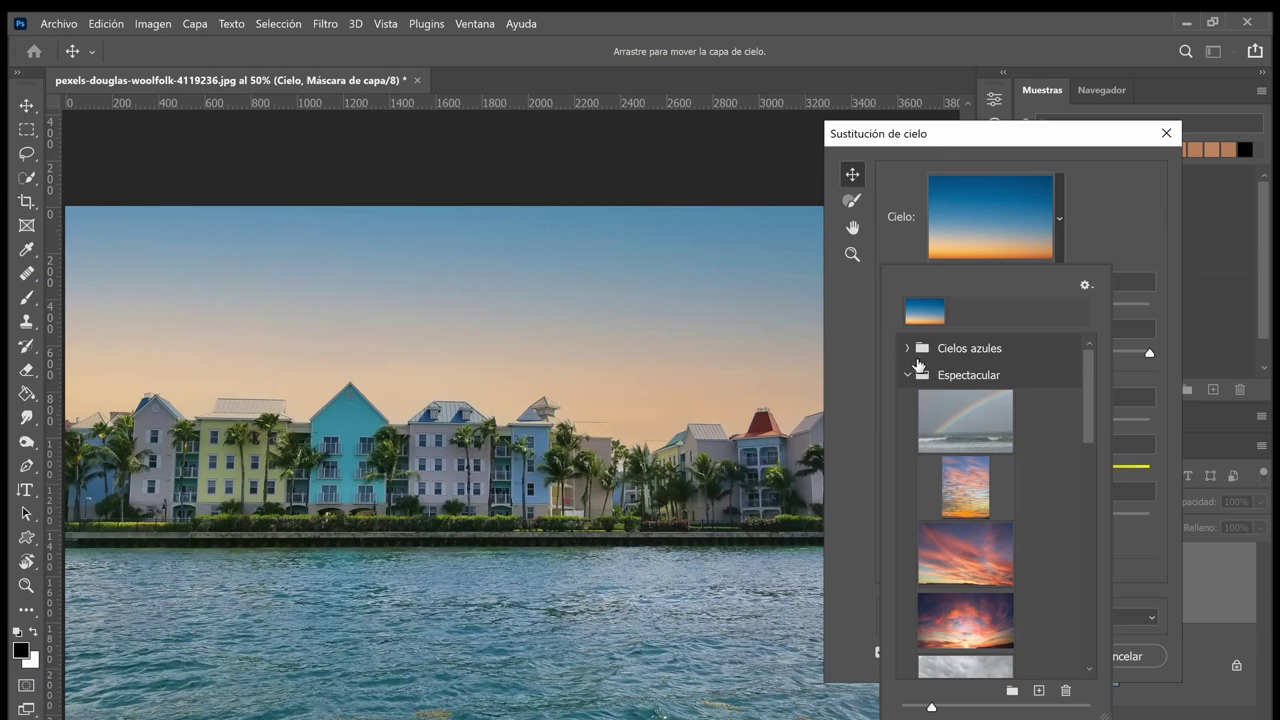
{"action": "left_click", "coordinate": [908, 348]}
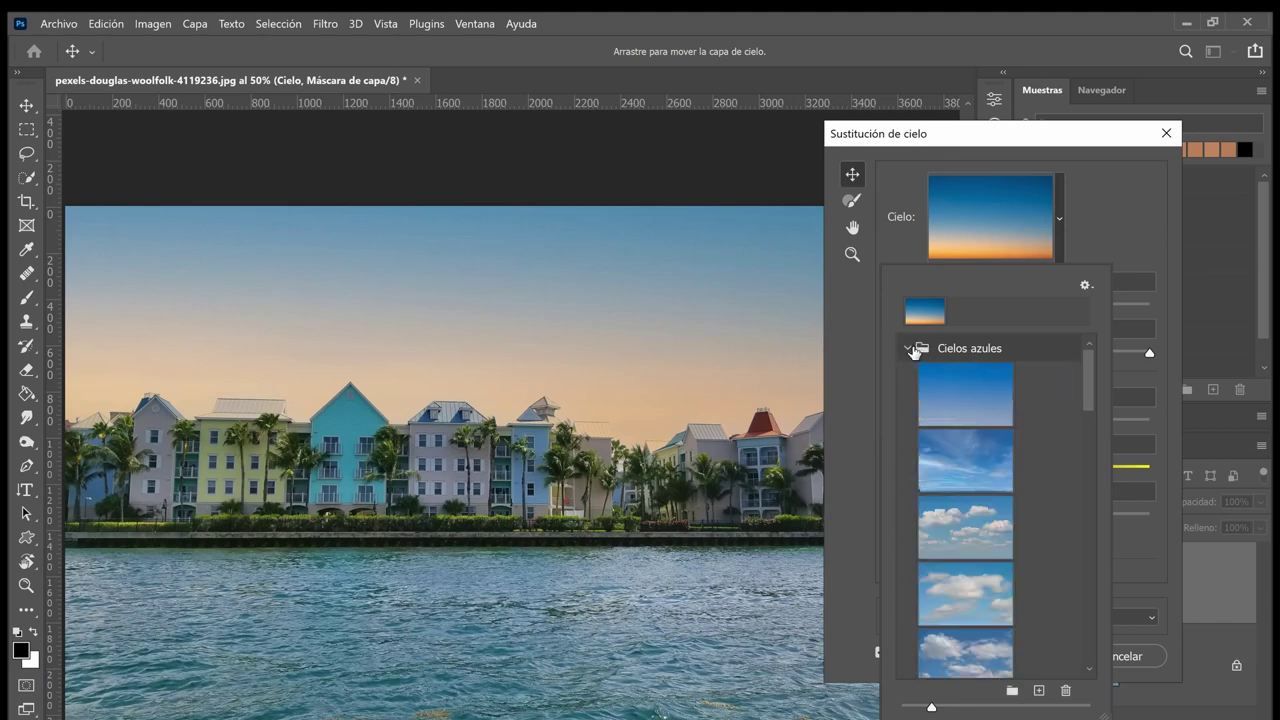
{"action": "left_click", "coordinate": [908, 348]}
{"action": "left_click", "coordinate": [907, 375]}
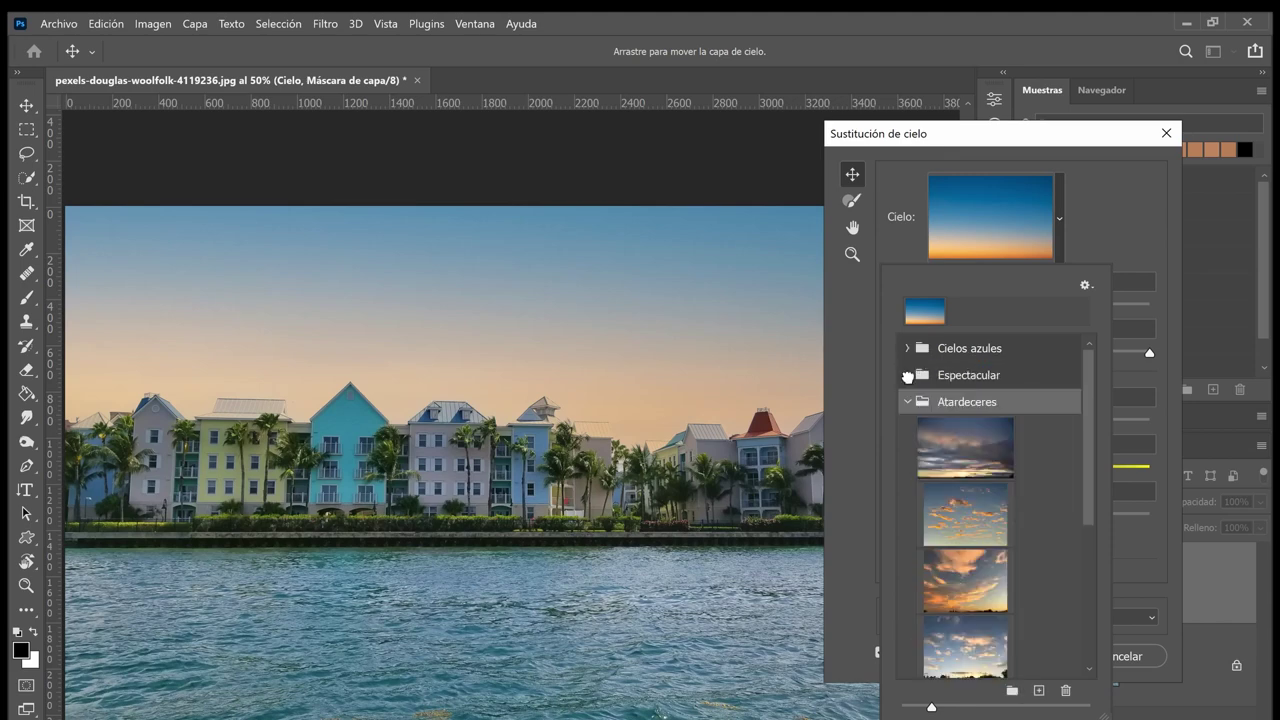
{"action": "left_click", "coordinate": [906, 401]}
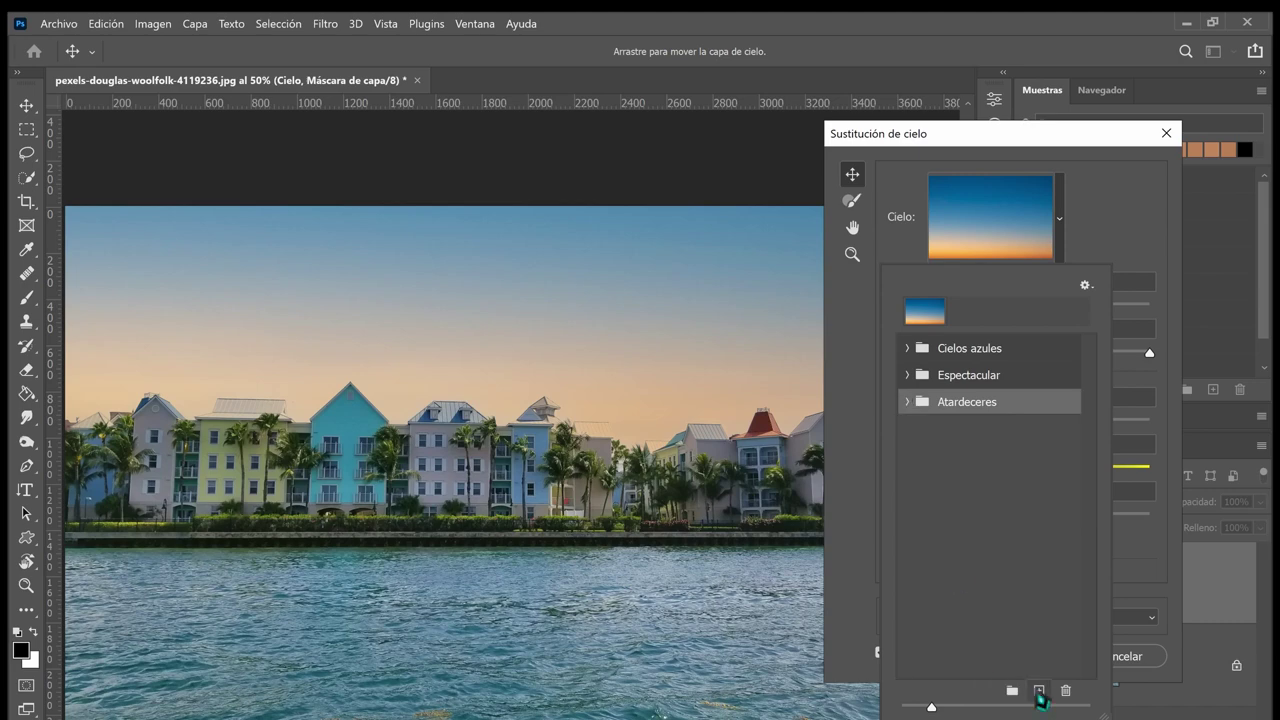
Import the wallpaperflare sky image from Descargas as a new sky preset 'Cielo 1' and apply it.
{"action": "left_click", "coordinate": [1037, 691]}
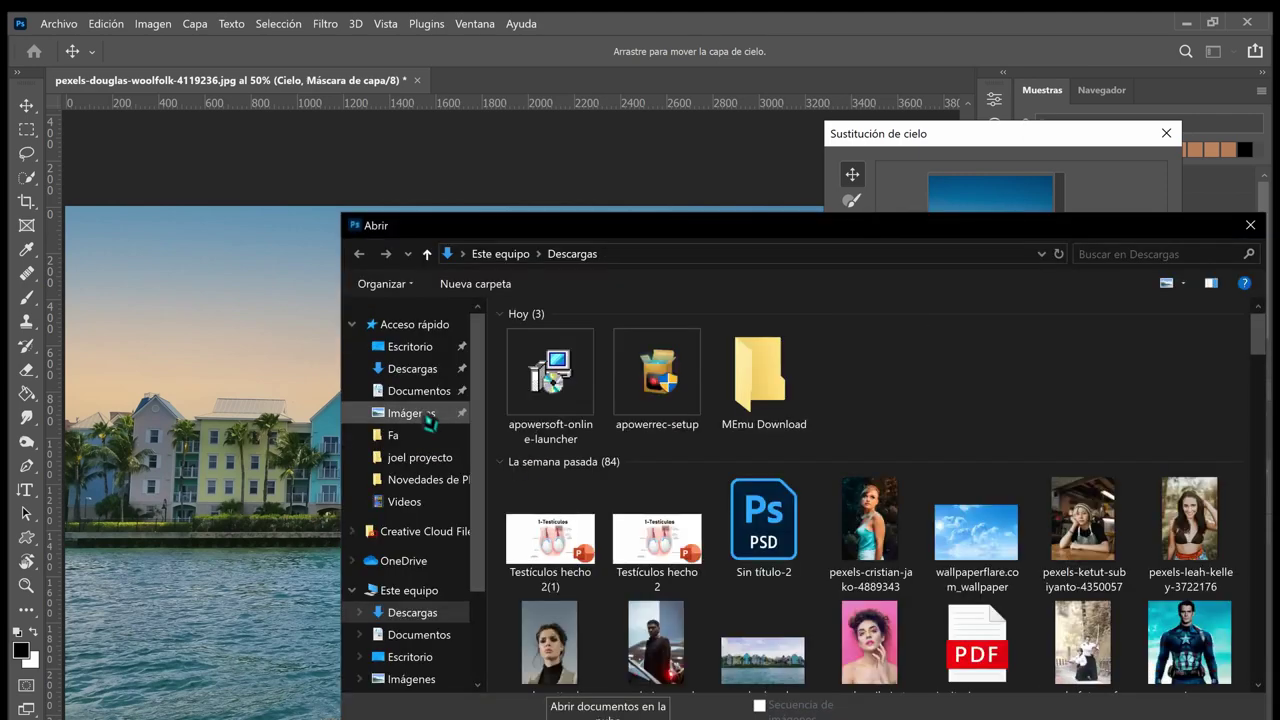
{"action": "left_click", "coordinate": [424, 380]}
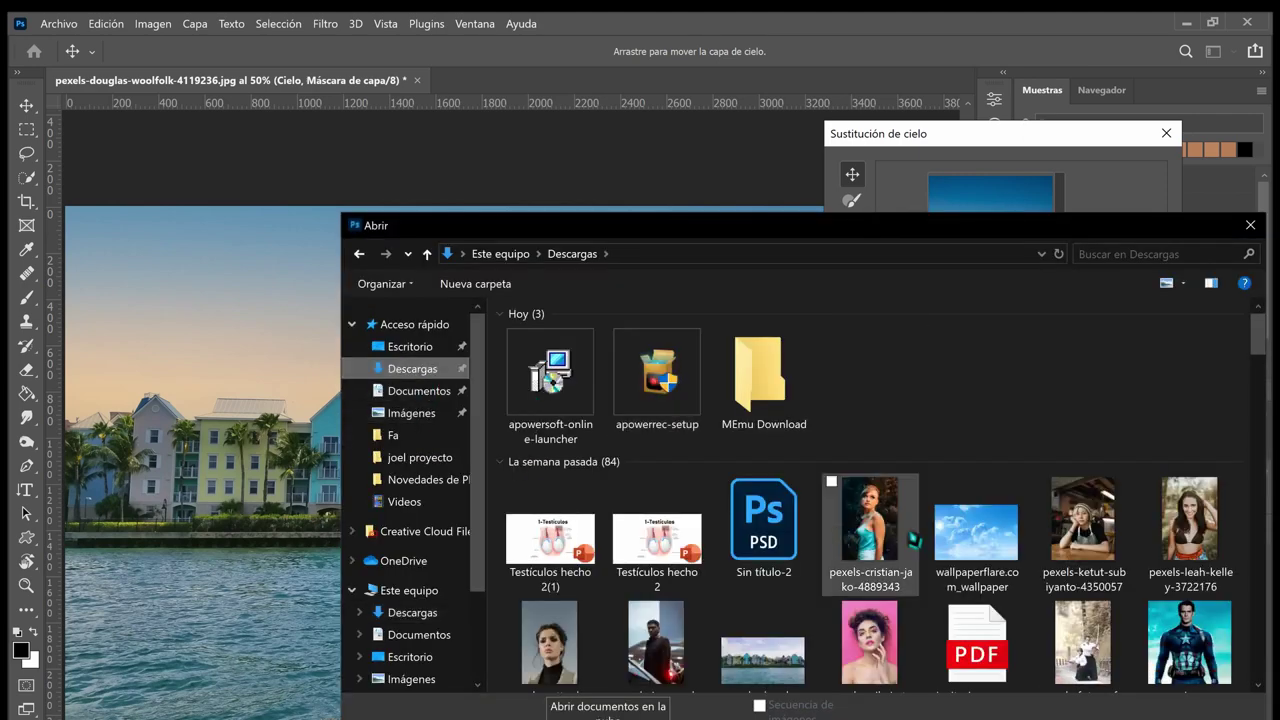
{"action": "left_click", "coordinate": [966, 535]}
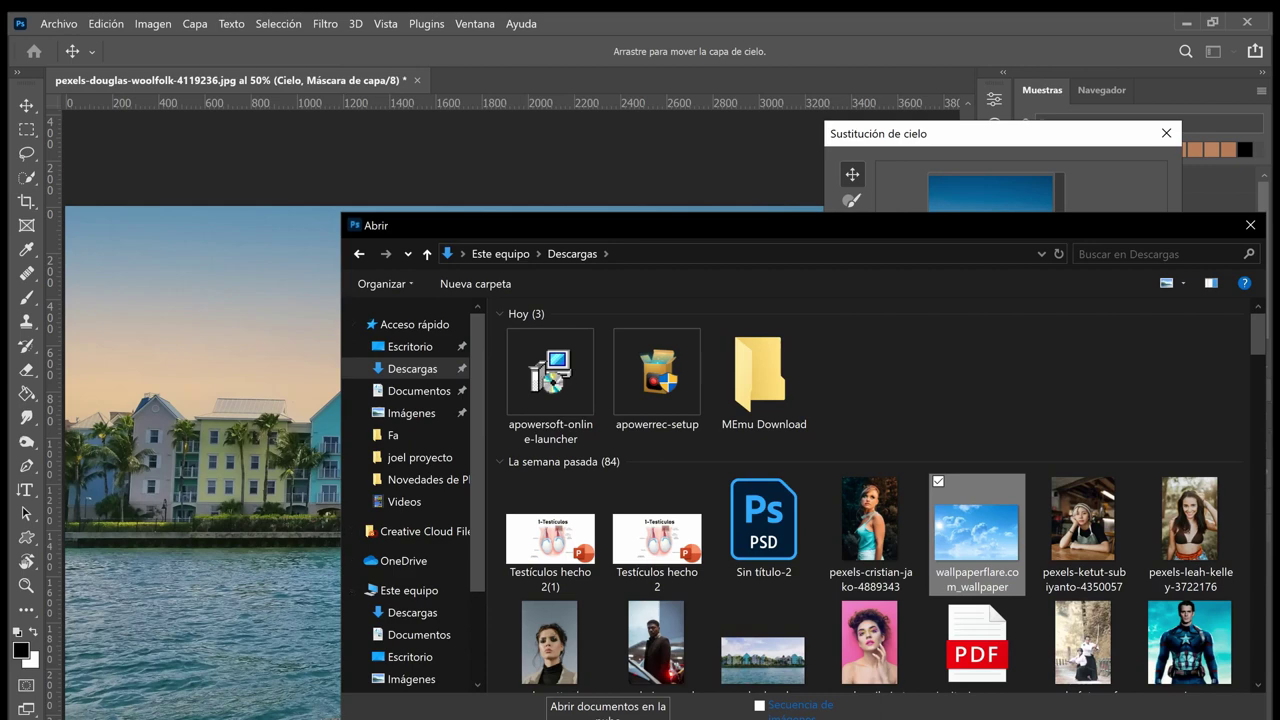
{"action": "double_click", "coordinate": [975, 528]}
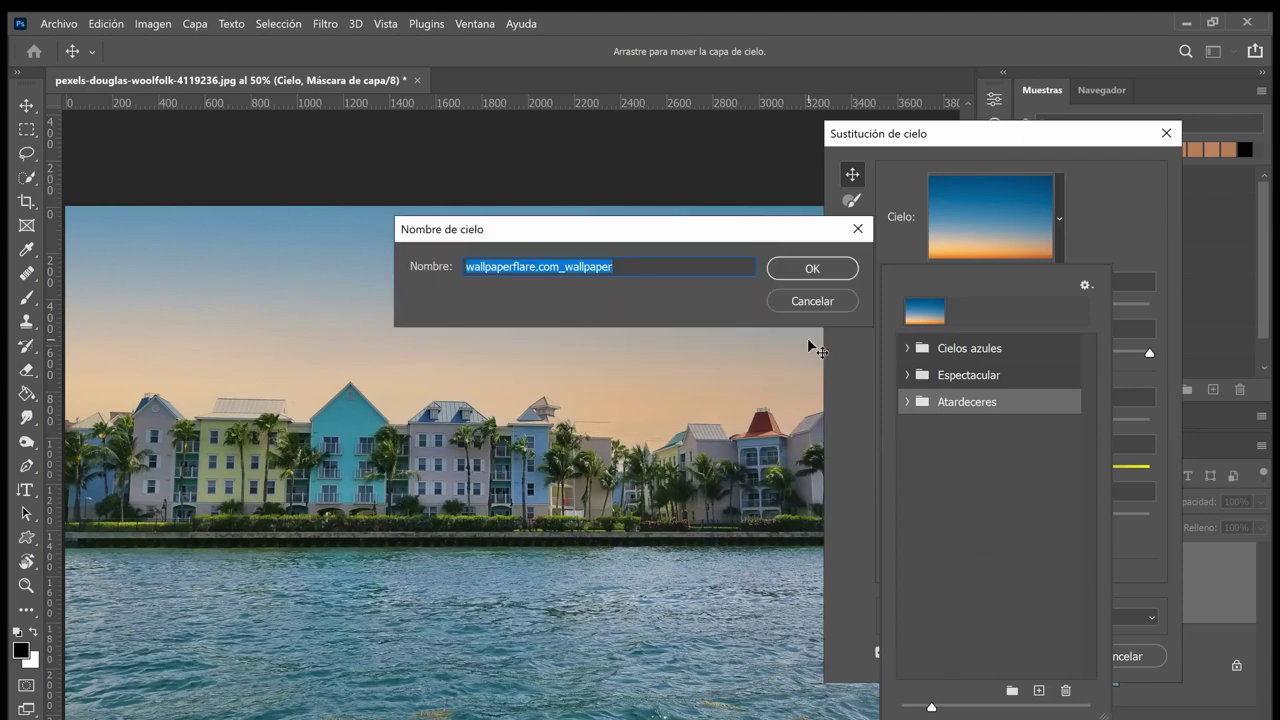
{"action": "type", "text": "Cielo 1"}
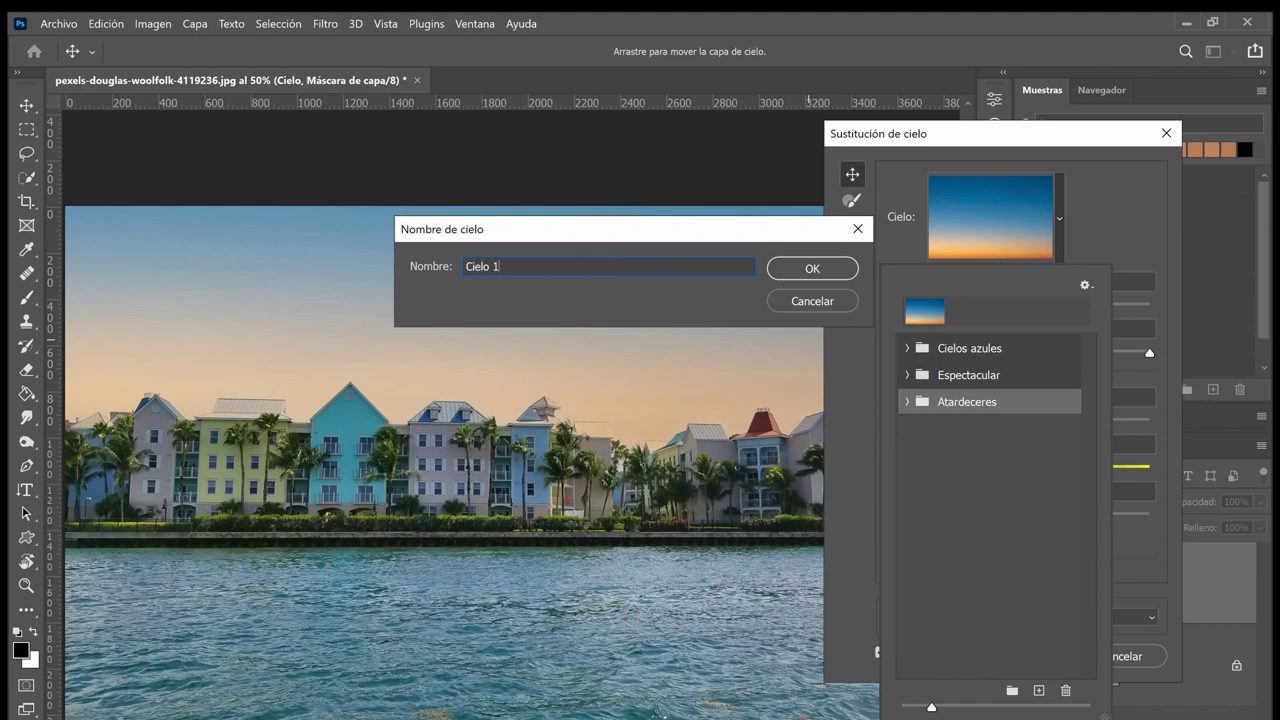
{"action": "left_click", "coordinate": [810, 272]}
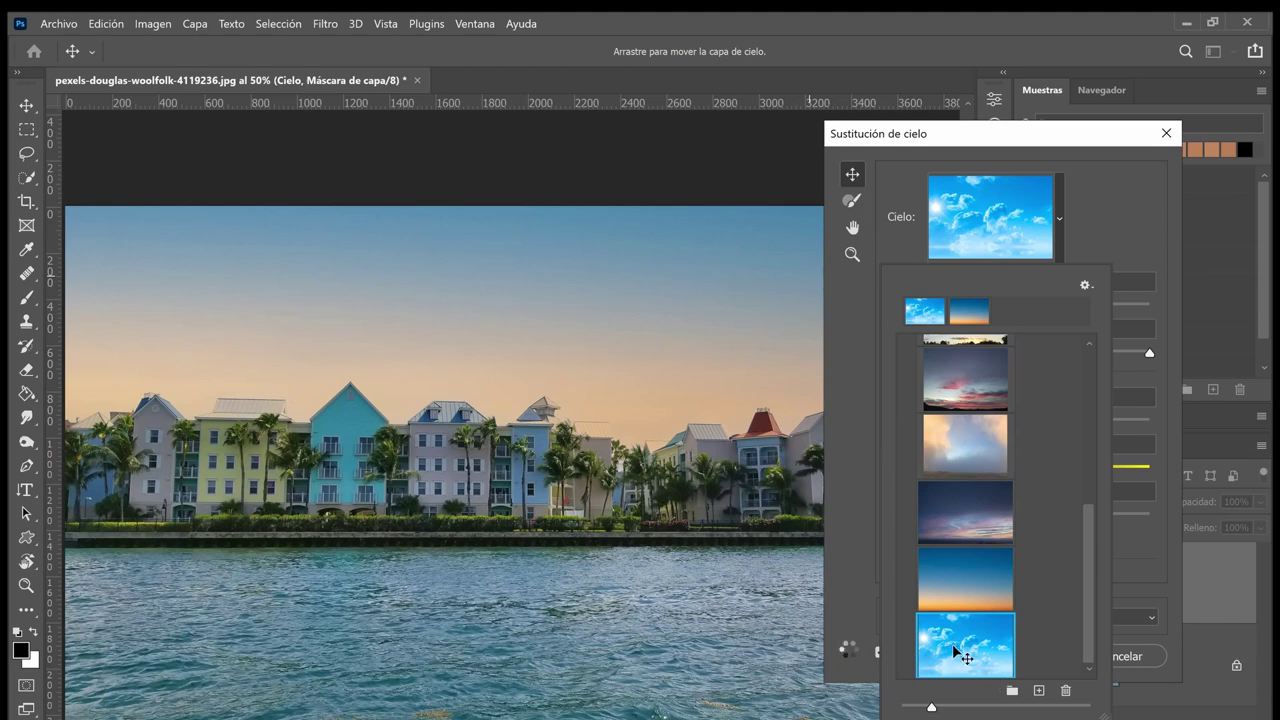
{"action": "left_click", "coordinate": [955, 652]}
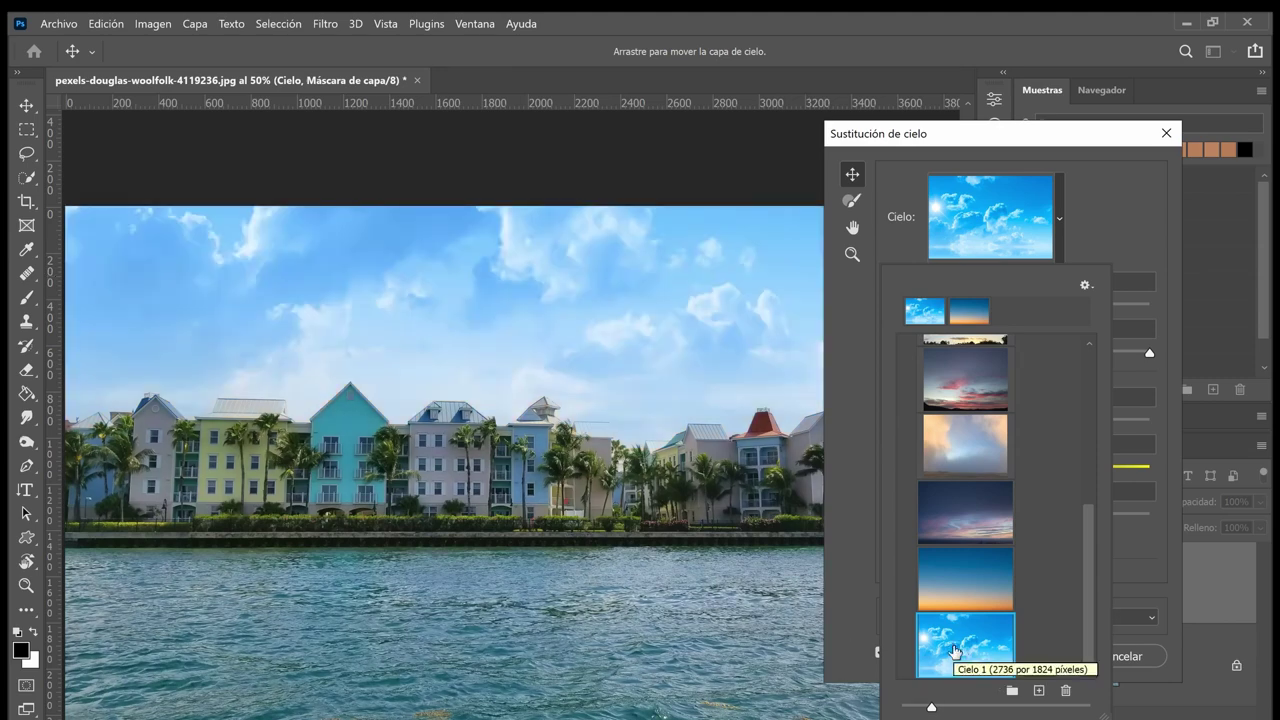
Set the sky's Shift Edge to -36, Fade 60, Temperature 33 and Scale 169.
{"action": "left_click", "coordinate": [857, 368]}
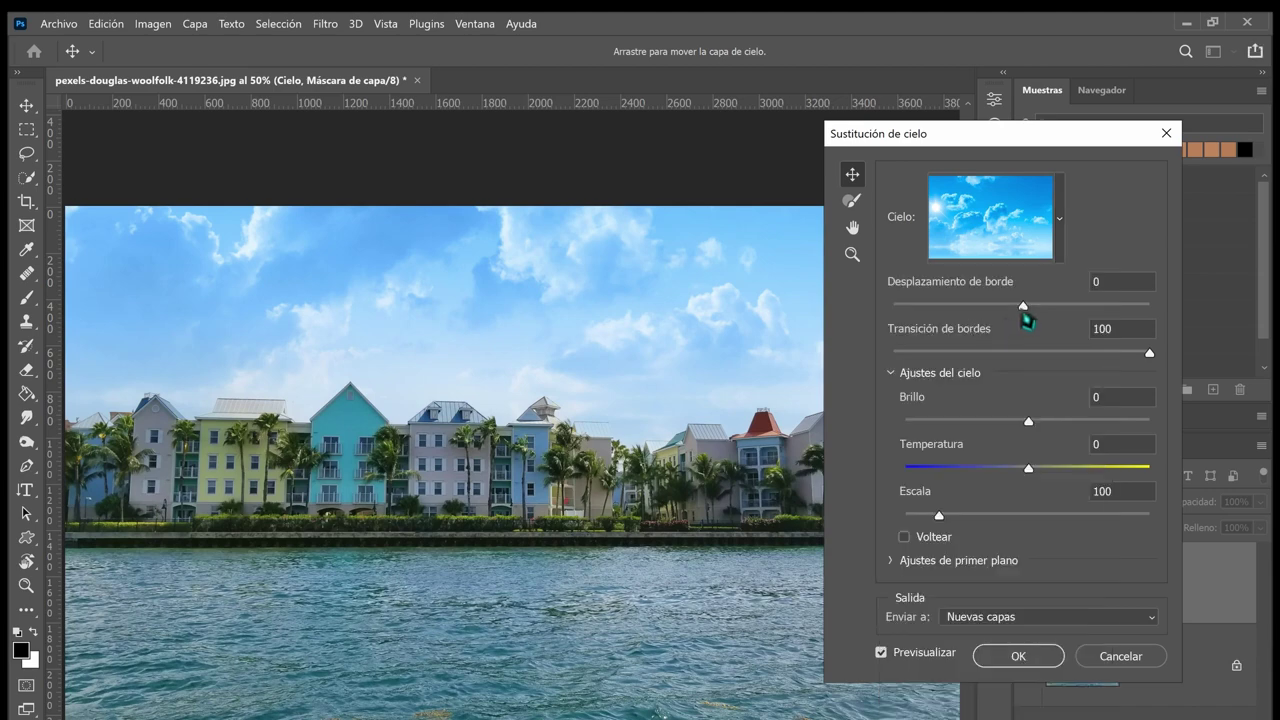
{"action": "left_click_drag", "start_coordinate": [1022, 306], "coordinate": [975, 306]}
{"action": "left_click_drag", "start_coordinate": [1147, 355], "coordinate": [1047, 355]}
{"action": "left_click_drag", "start_coordinate": [1030, 468], "coordinate": [1067, 470]}
{"action": "left_click_drag", "start_coordinate": [938, 516], "coordinate": [988, 516]}
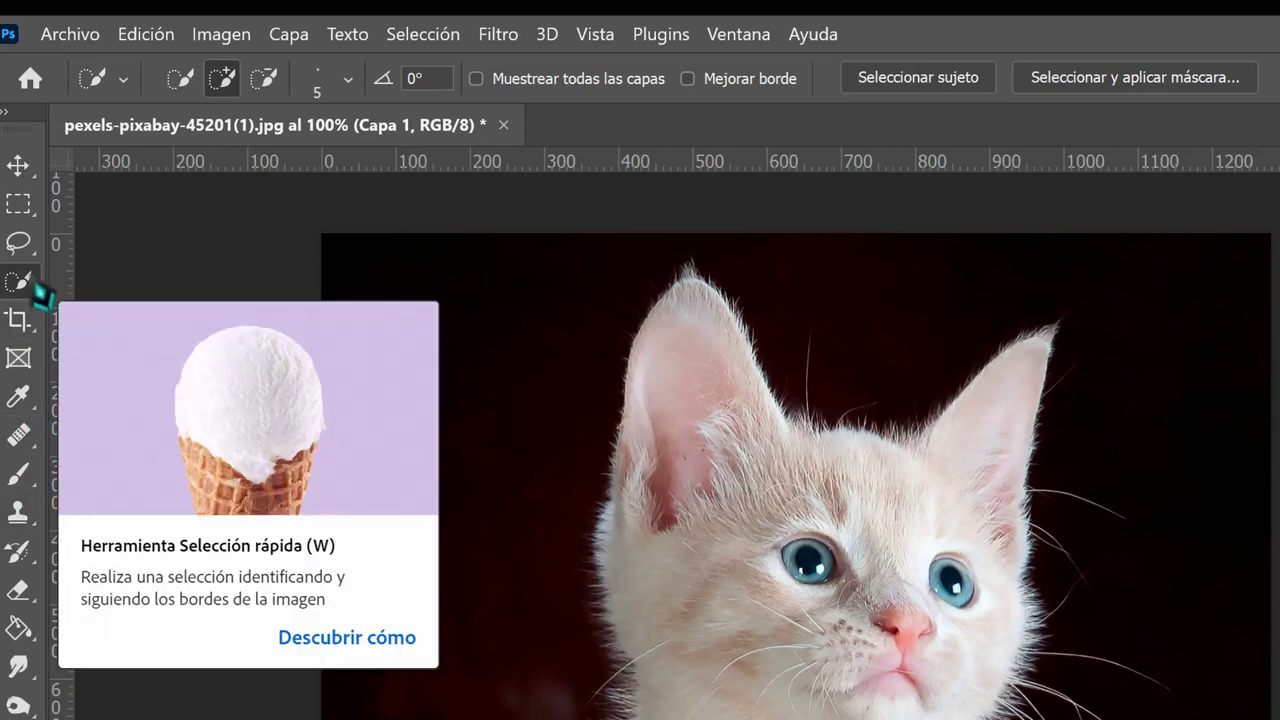
Use Select Subject to automatically select the kitten in its basket.
{"action": "left_click", "coordinate": [961, 86]}
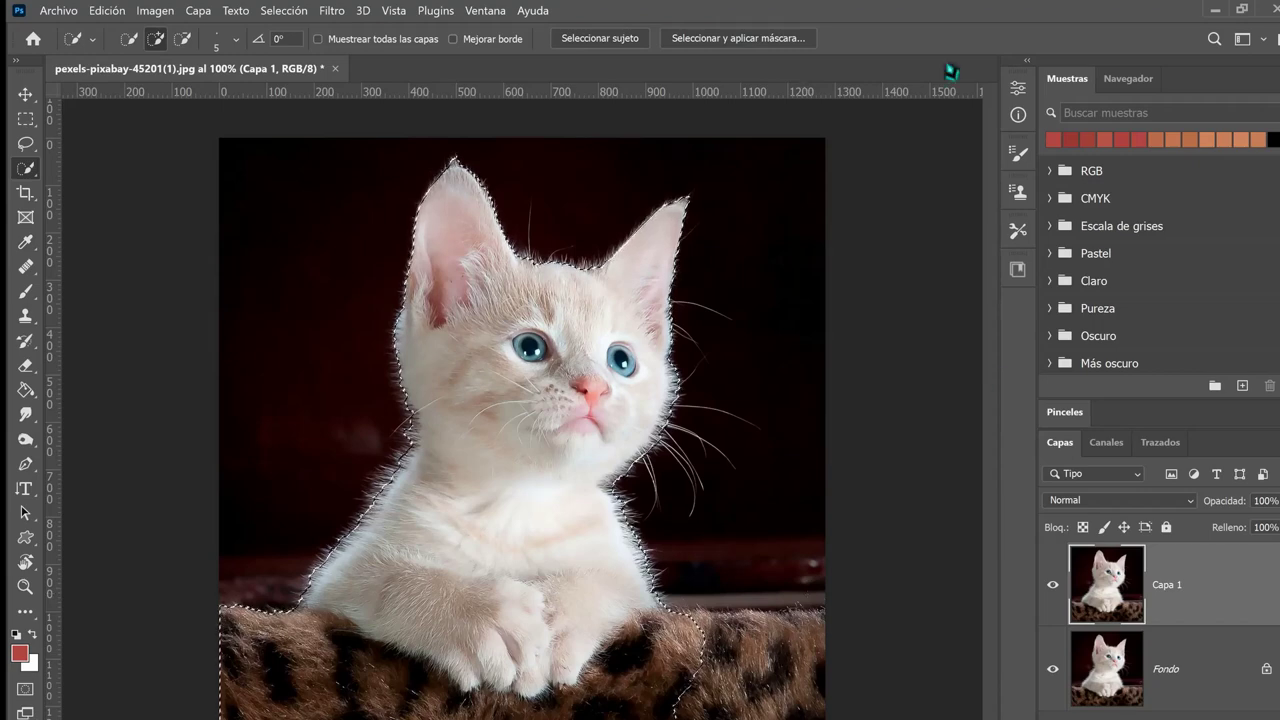
In Select and Mask, preview as Overlay, set Edge Detection Radius to 2 px, and apply Refine Hair.
{"action": "left_click", "coordinate": [765, 39]}
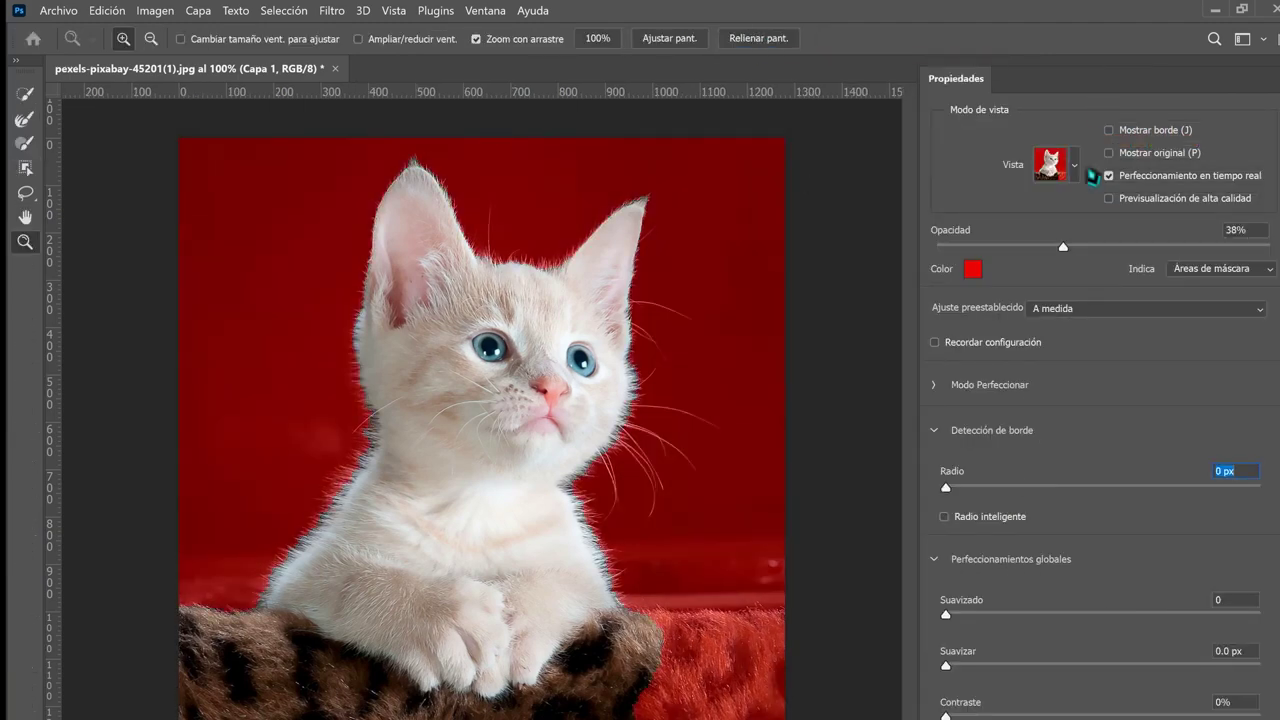
{"action": "left_click", "coordinate": [1074, 178]}
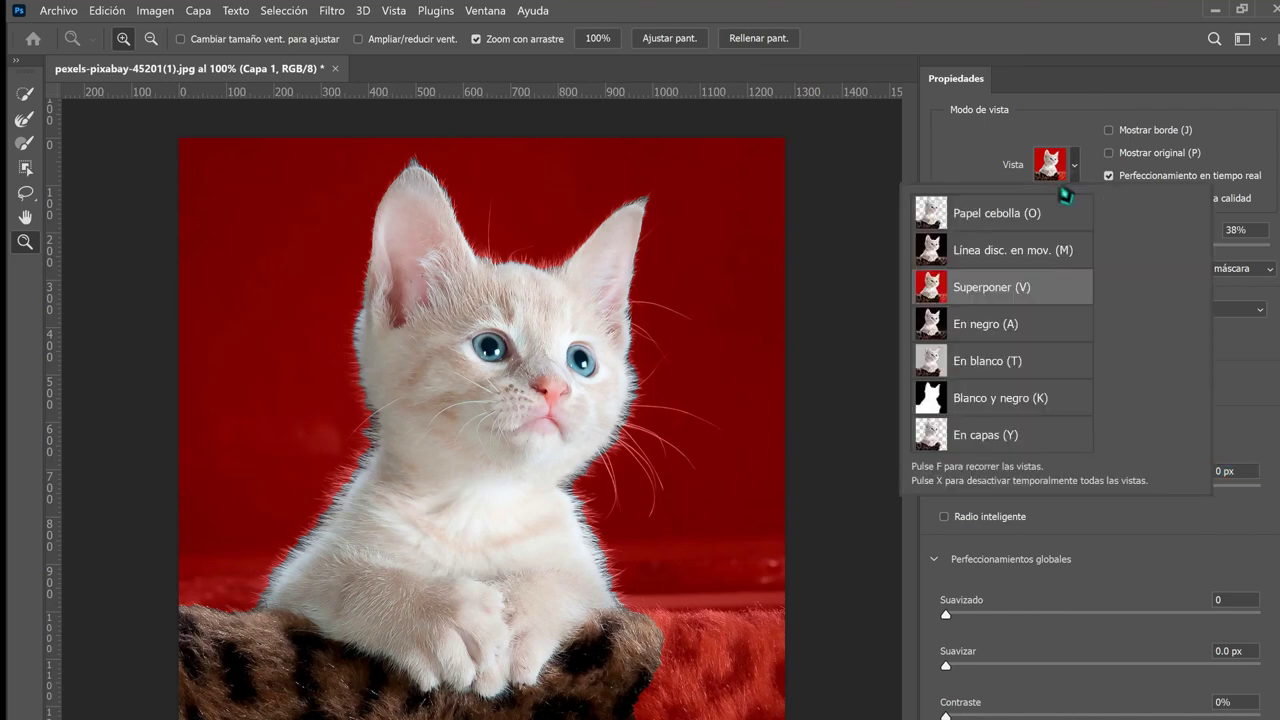
{"action": "left_click", "coordinate": [950, 249]}
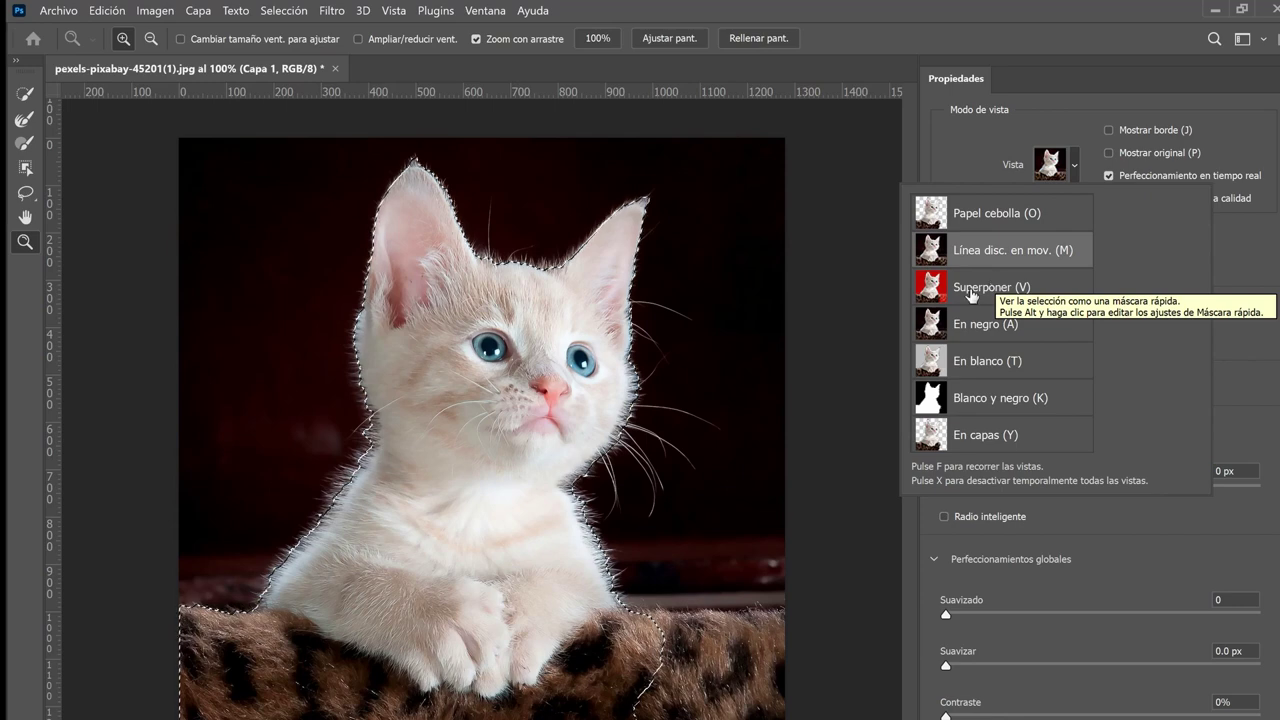
{"action": "left_click", "coordinate": [968, 288]}
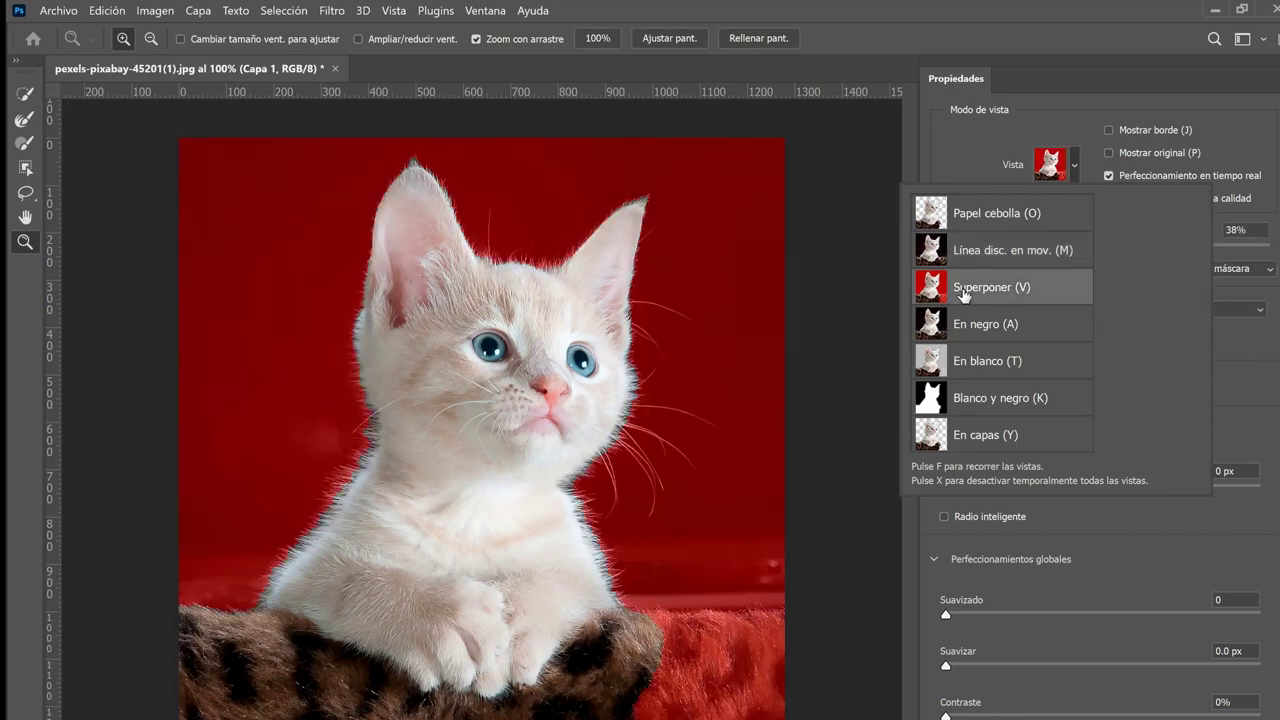
{"action": "left_click", "coordinate": [26, 95]}
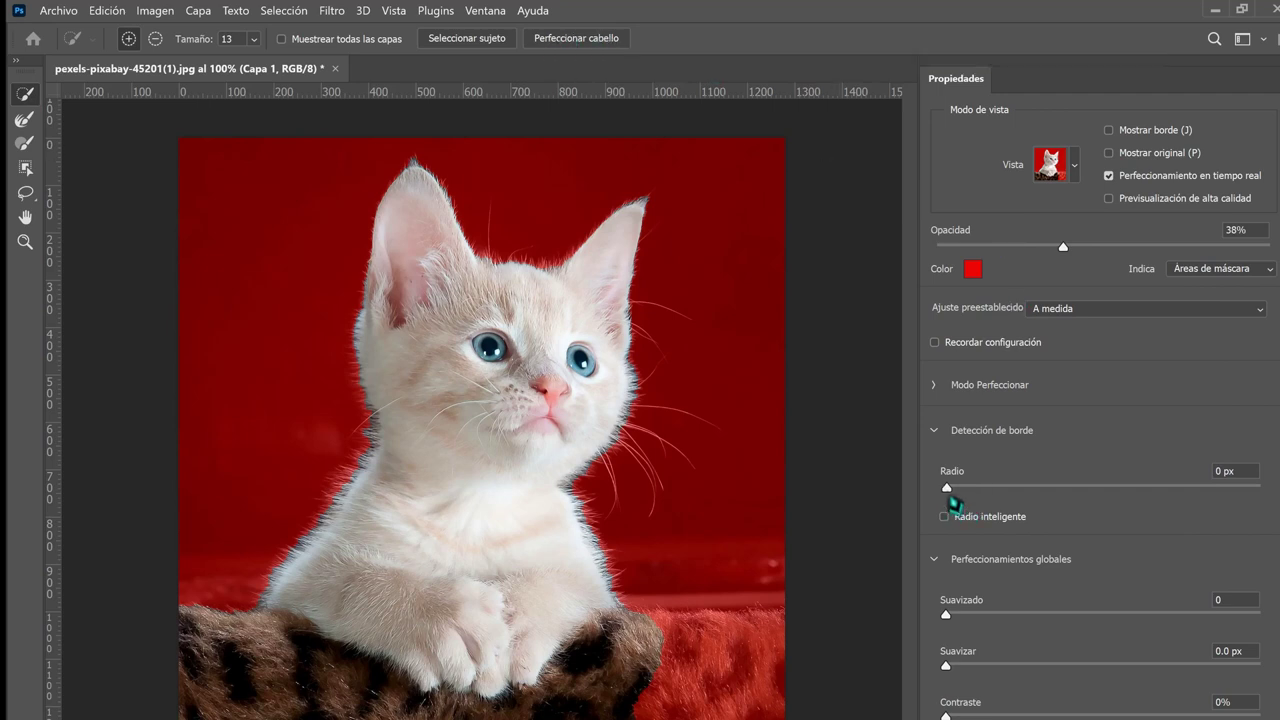
{"action": "left_click_drag", "start_coordinate": [947, 489], "coordinate": [982, 488]}
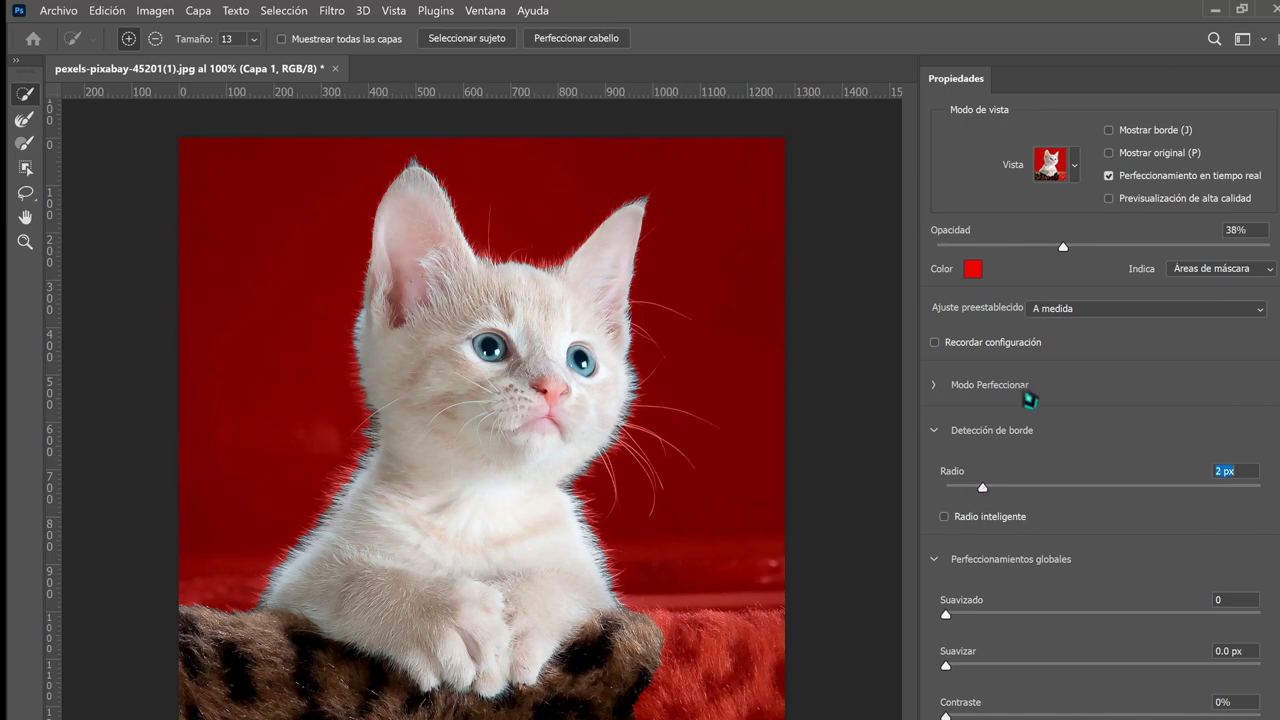
{"action": "left_click", "coordinate": [605, 44]}
Set the Refine Edge Brush to 39 px and expand the Refine Mode options.
{"action": "left_click", "coordinate": [25, 119]}
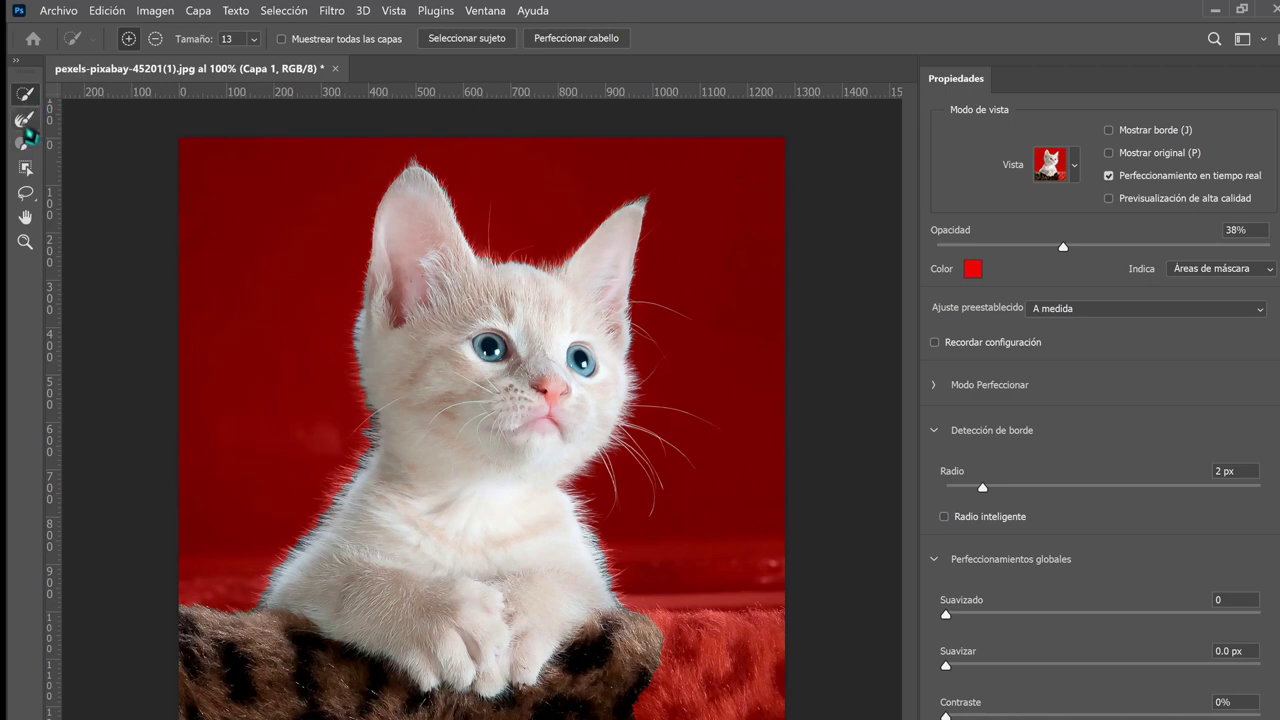
{"action": "right_click", "coordinate": [372, 404]}
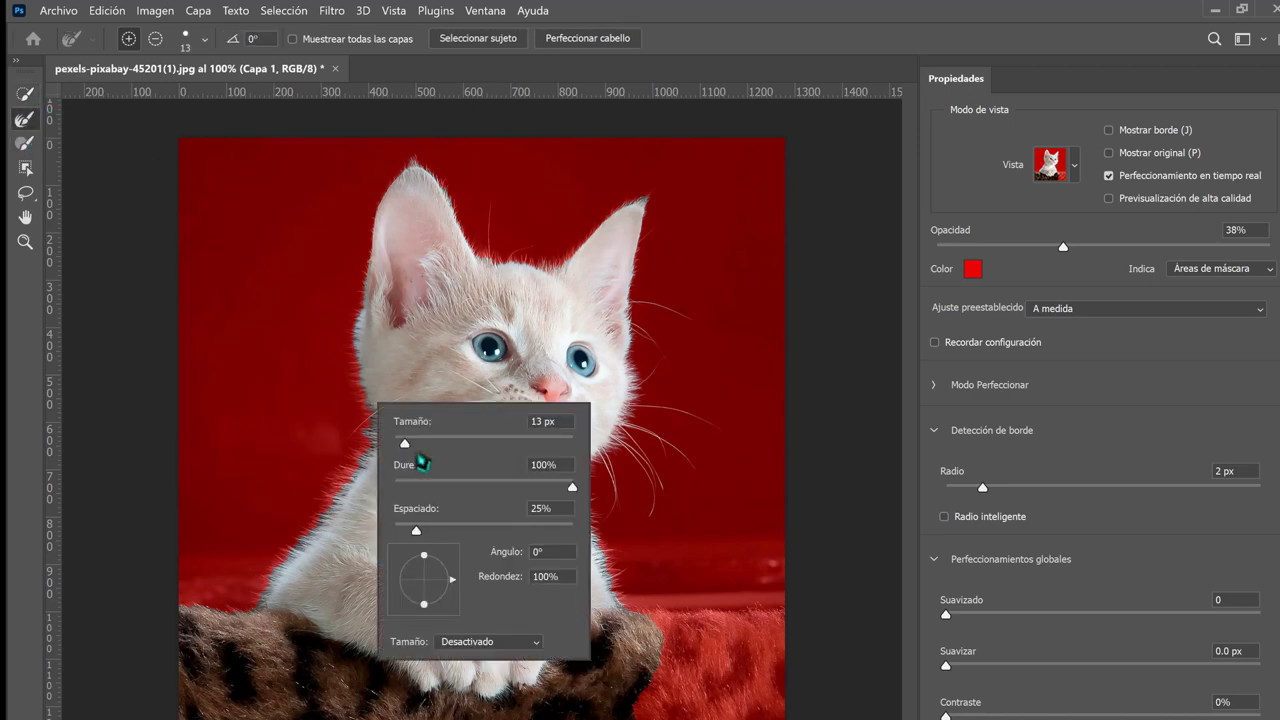
{"action": "left_click_drag", "start_coordinate": [422, 443], "coordinate": [428, 443]}
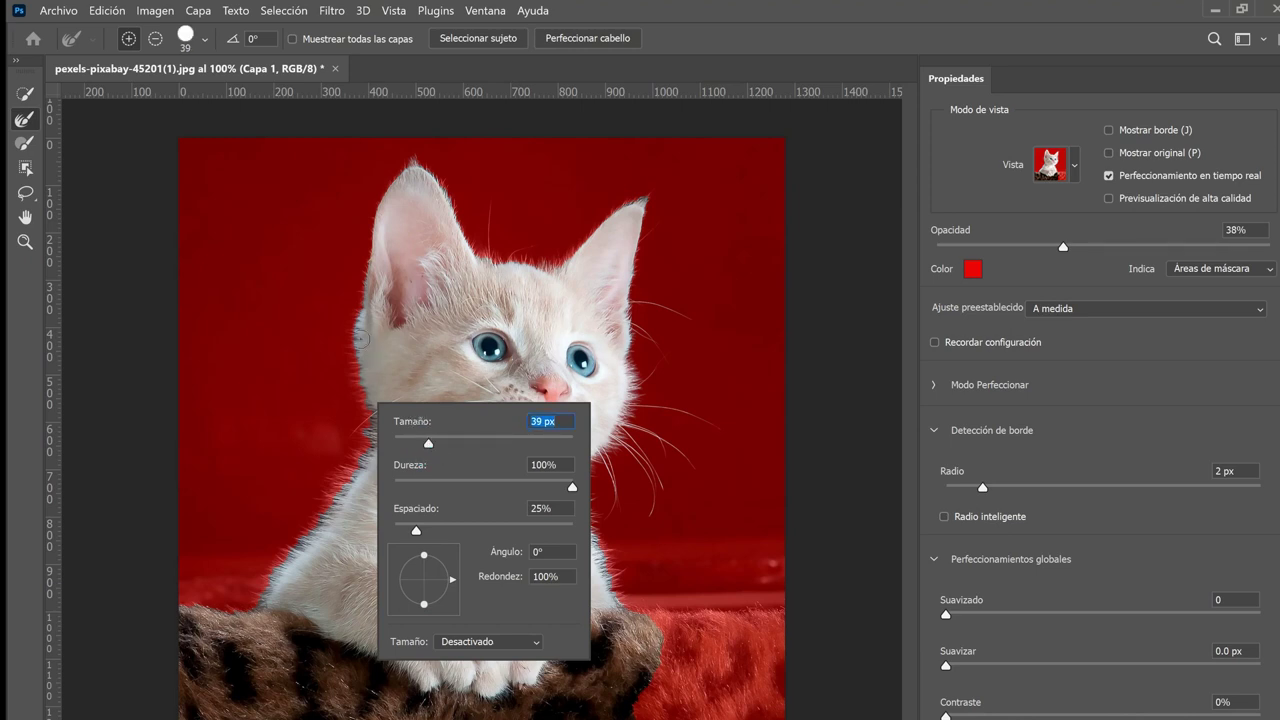
{"action": "key", "text": "Return"}
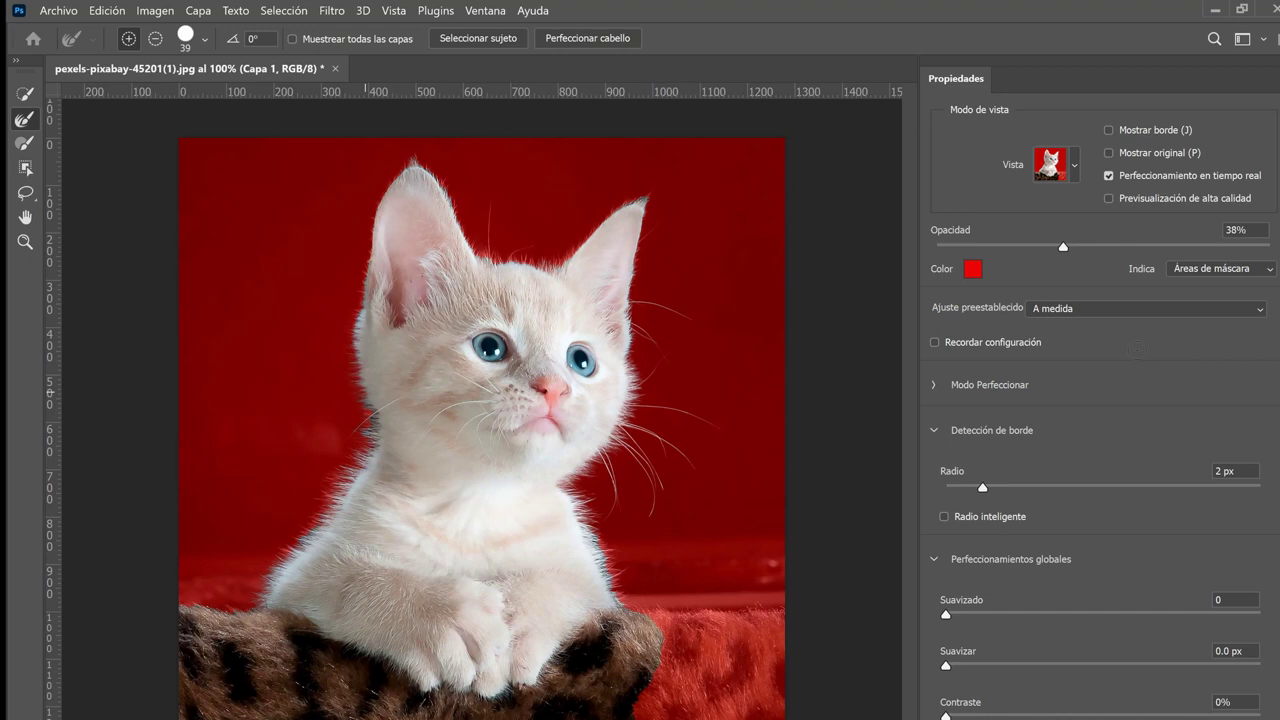
{"action": "left_click", "coordinate": [937, 390]}
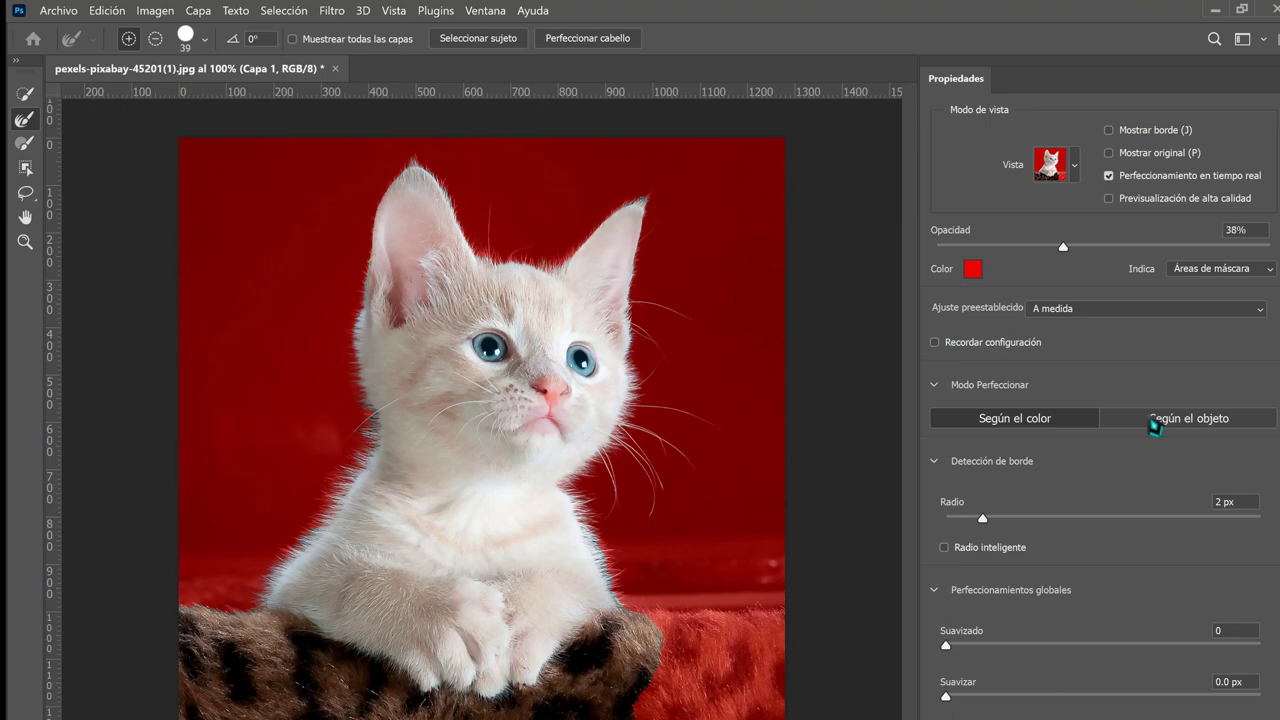
Switch Refine Mode to Object Aware, brush along both cheek edges, and apply the selection.
{"action": "left_click", "coordinate": [1155, 425]}
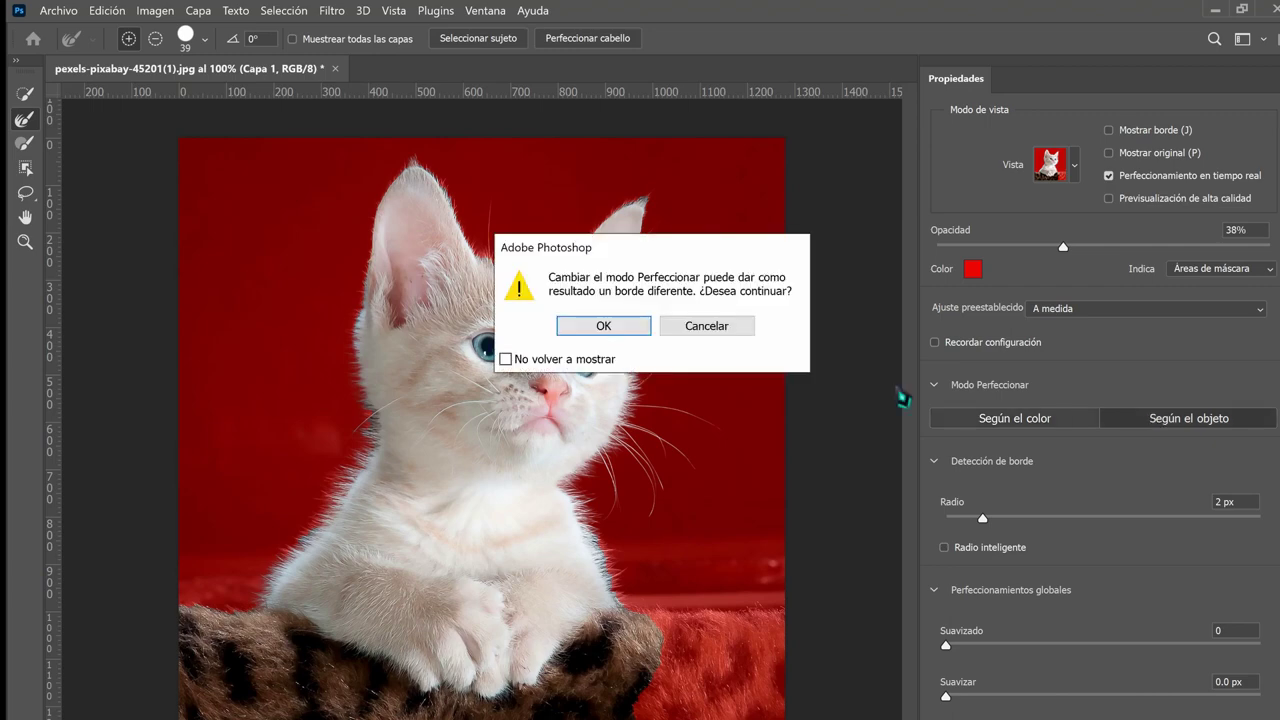
{"action": "left_click", "coordinate": [619, 328]}
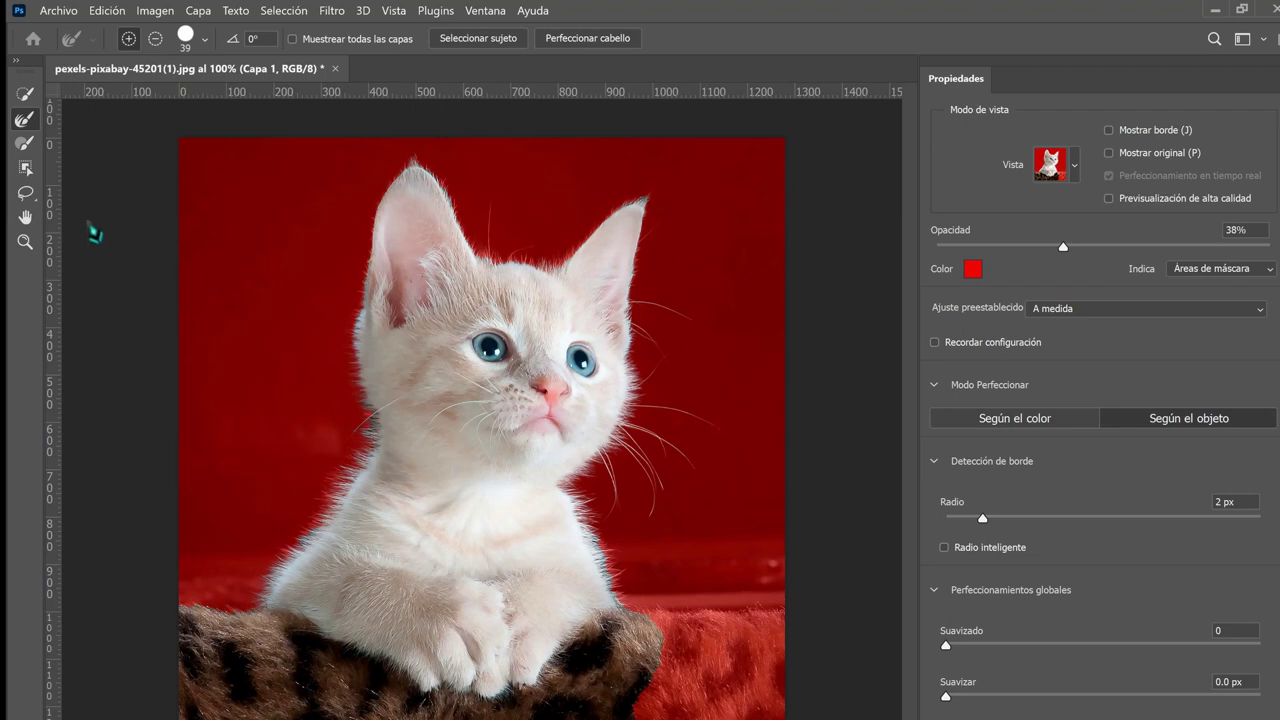
{"action": "left_click_drag", "start_coordinate": [368, 357], "coordinate": [368, 430]}
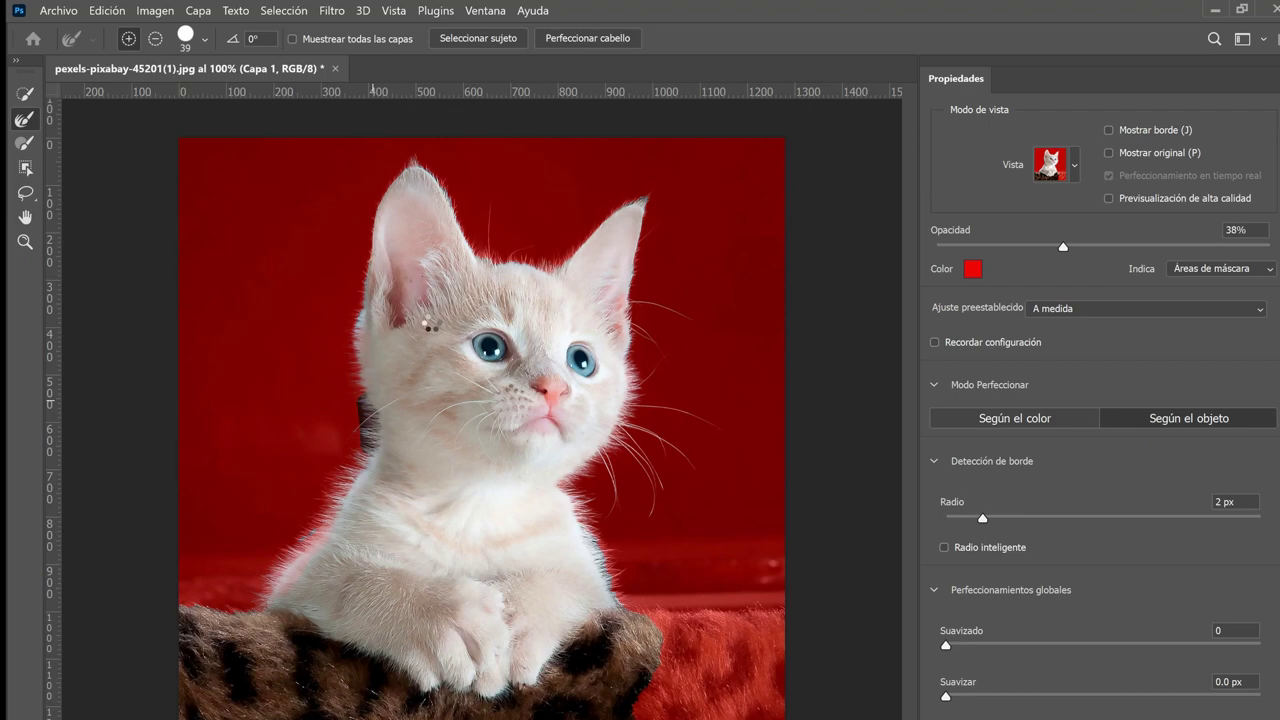
{"action": "left_click", "coordinate": [628, 412]}
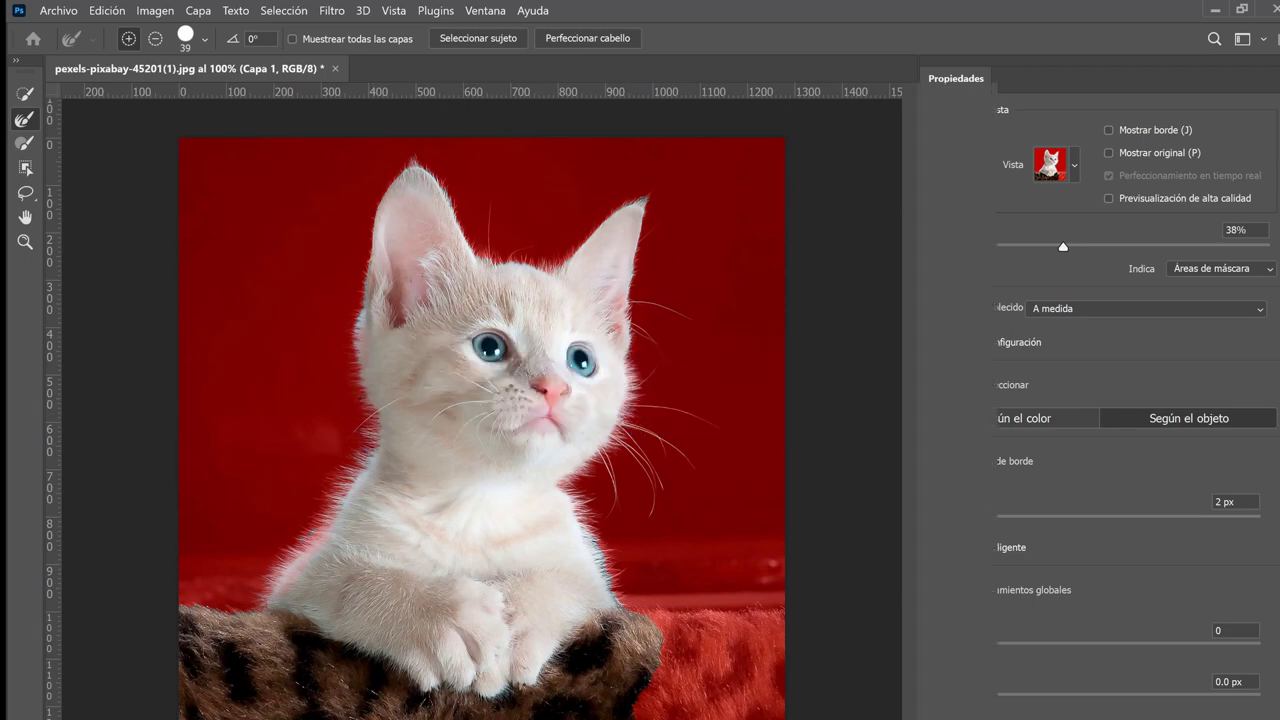
{"action": "key", "text": "Return"}
{"action": "left_click", "coordinate": [1040, 618], "text": "ctrl"}
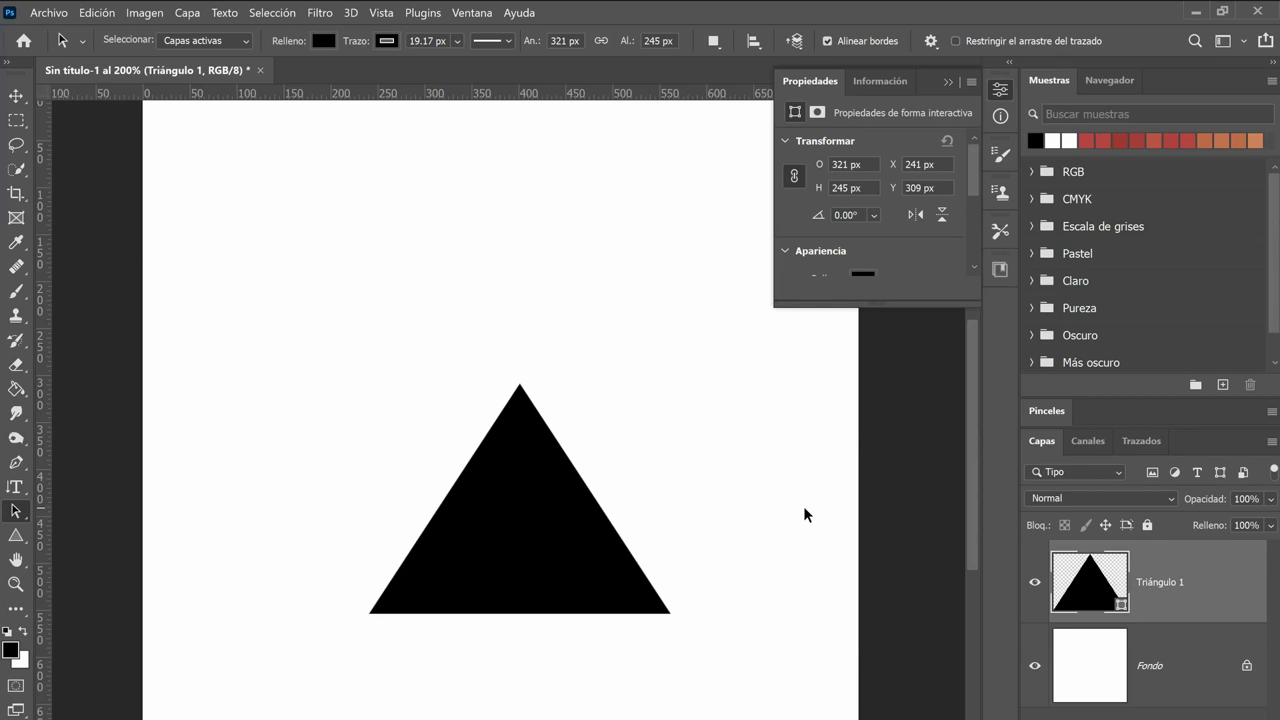
Draw a second, smaller triangle with the Triangle tool.
{"action": "left_click", "coordinate": [16, 535]}
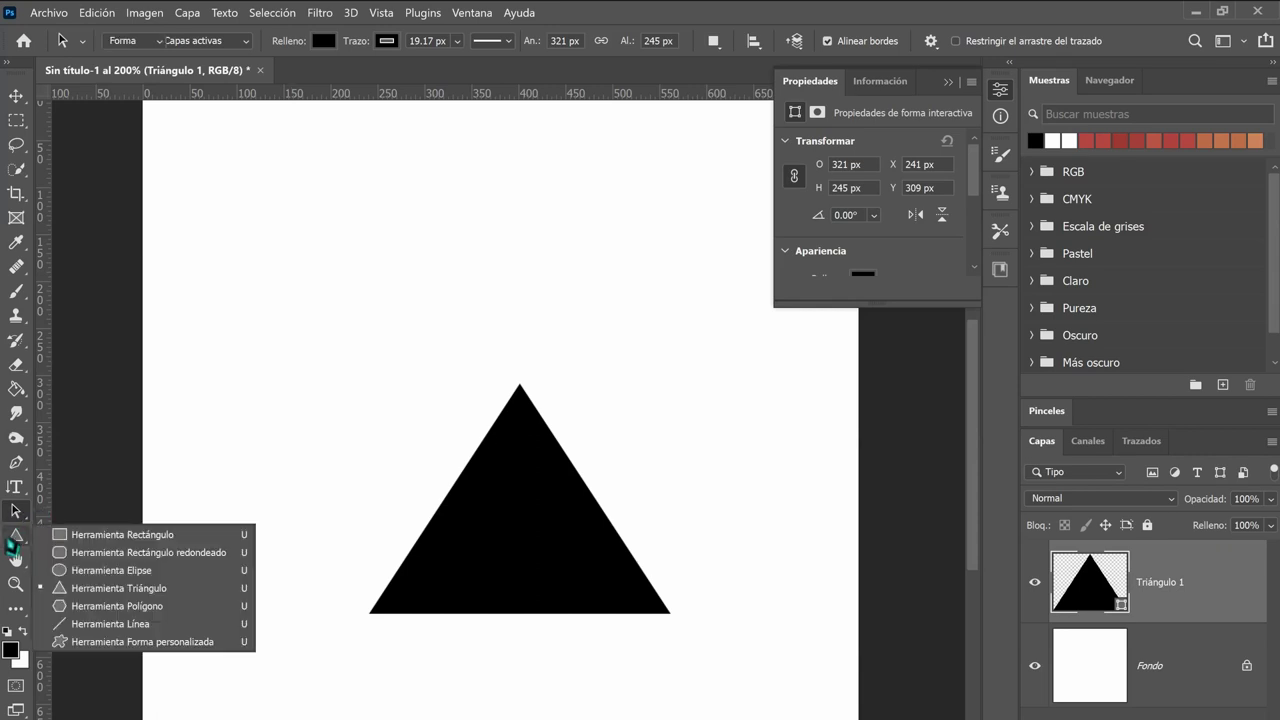
{"action": "left_click", "coordinate": [108, 590]}
{"action": "left_click_drag", "start_coordinate": [257, 299], "coordinate": [401, 434]}
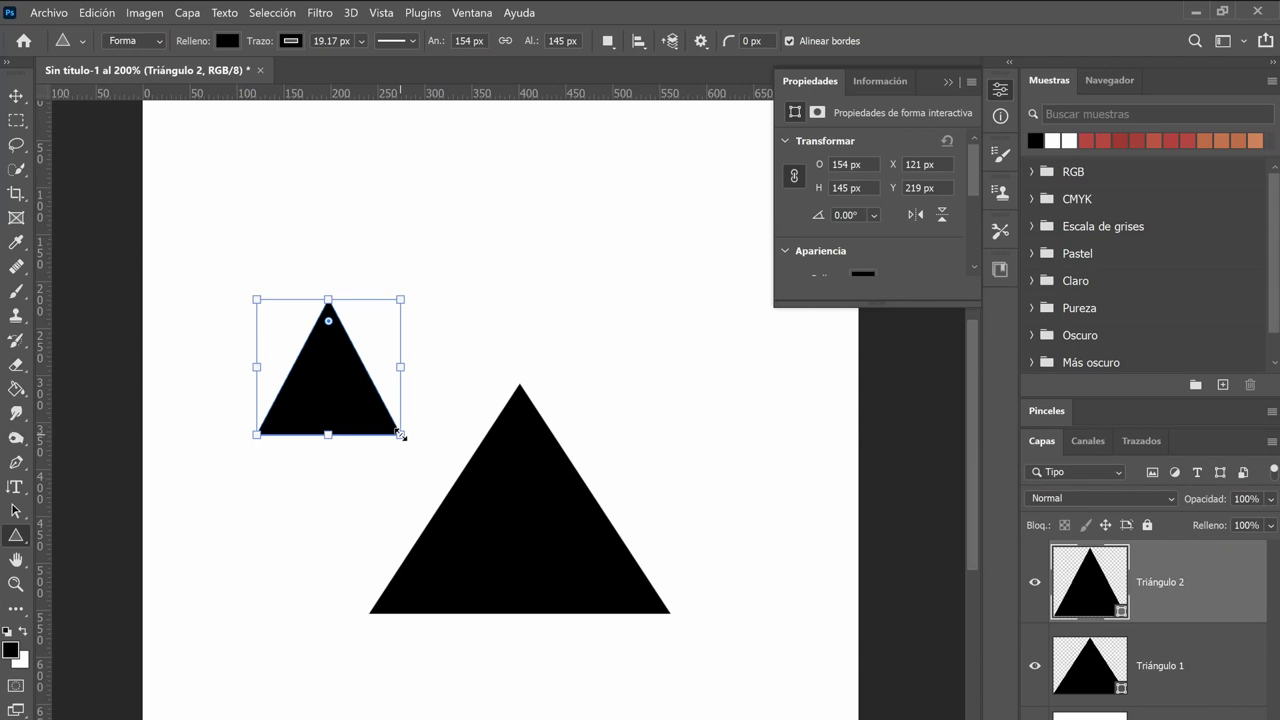
Switch to the Polygon tool with Shift+U and draw a pentagon above the large triangle.
{"action": "right_click", "coordinate": [25, 543]}
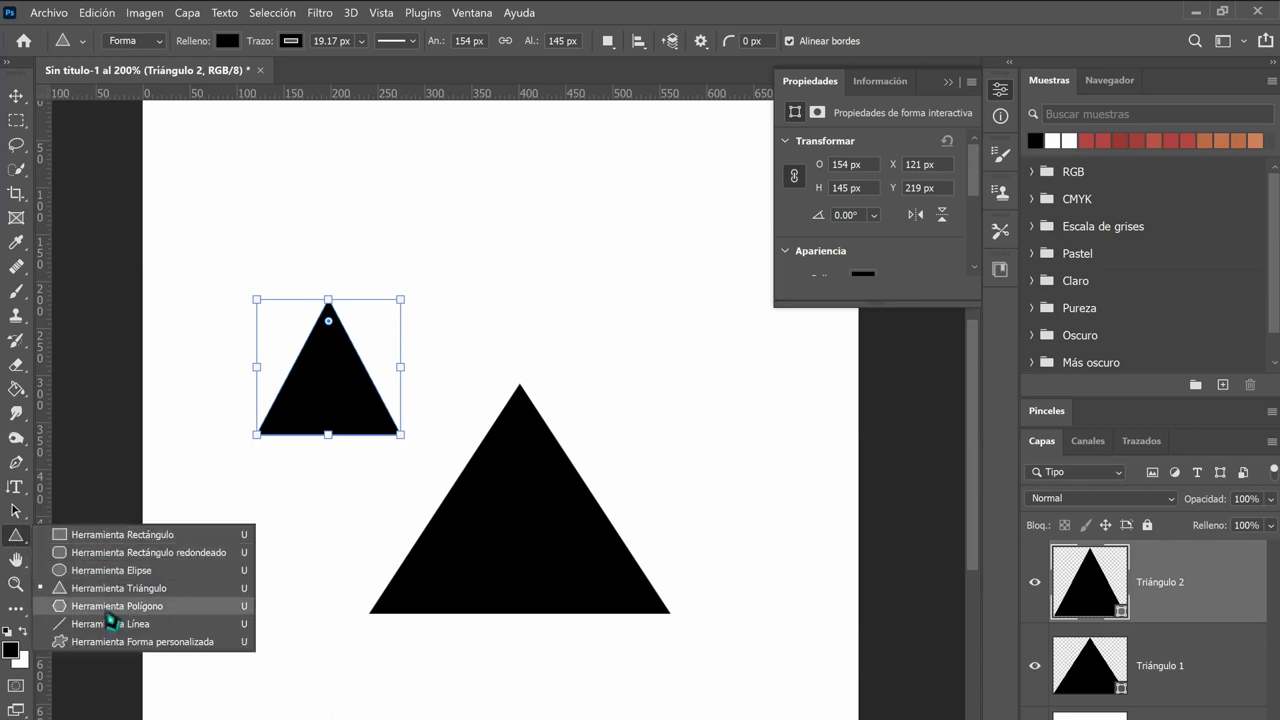
{"action": "key", "text": "Escape"}
{"action": "key", "text": "shift+u"}
{"action": "left_click_drag", "start_coordinate": [494, 240], "coordinate": [609, 354]}
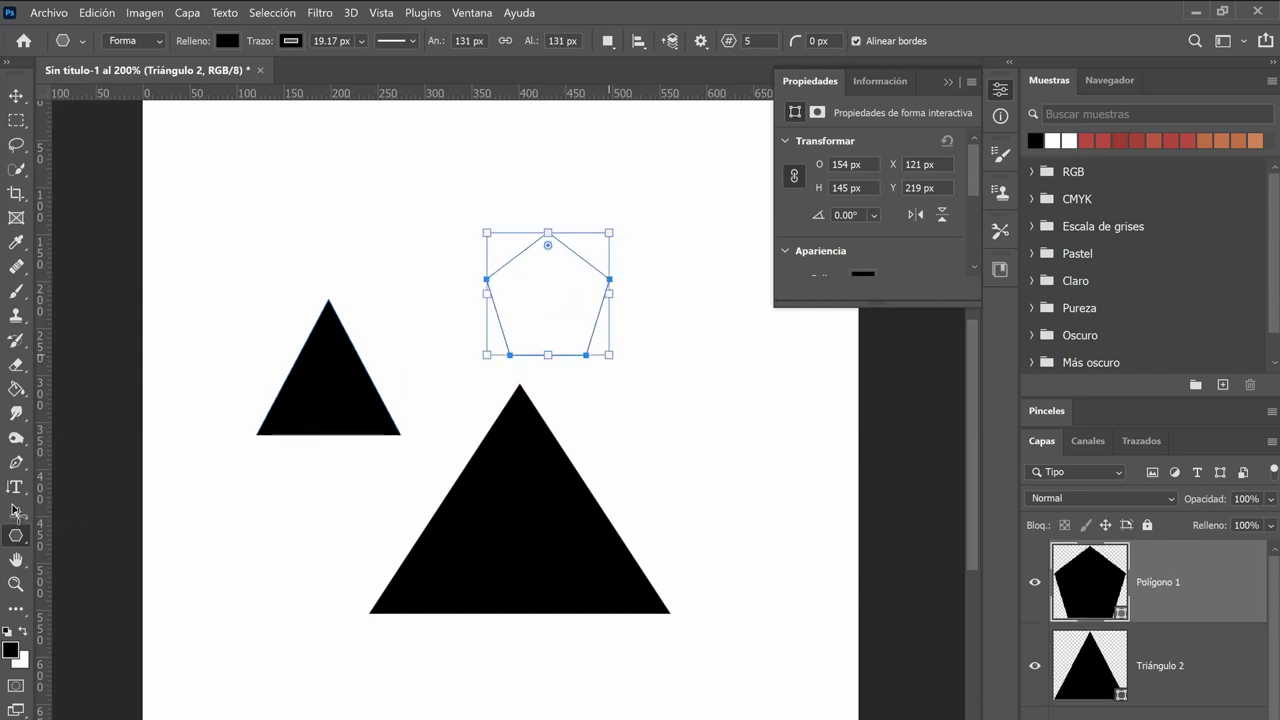
Round the pentagon's corners to about 23 px using the Path Selection tool.
{"action": "left_click", "coordinate": [15, 511]}
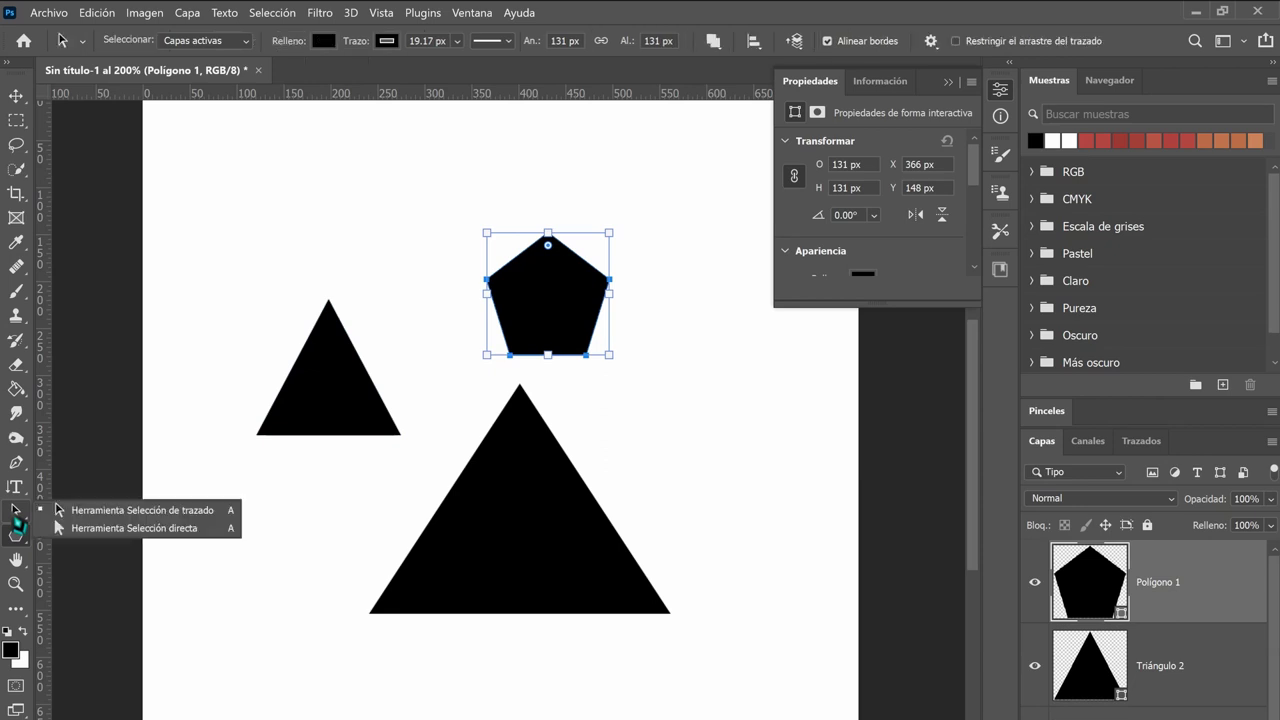
{"action": "left_click", "coordinate": [110, 512]}
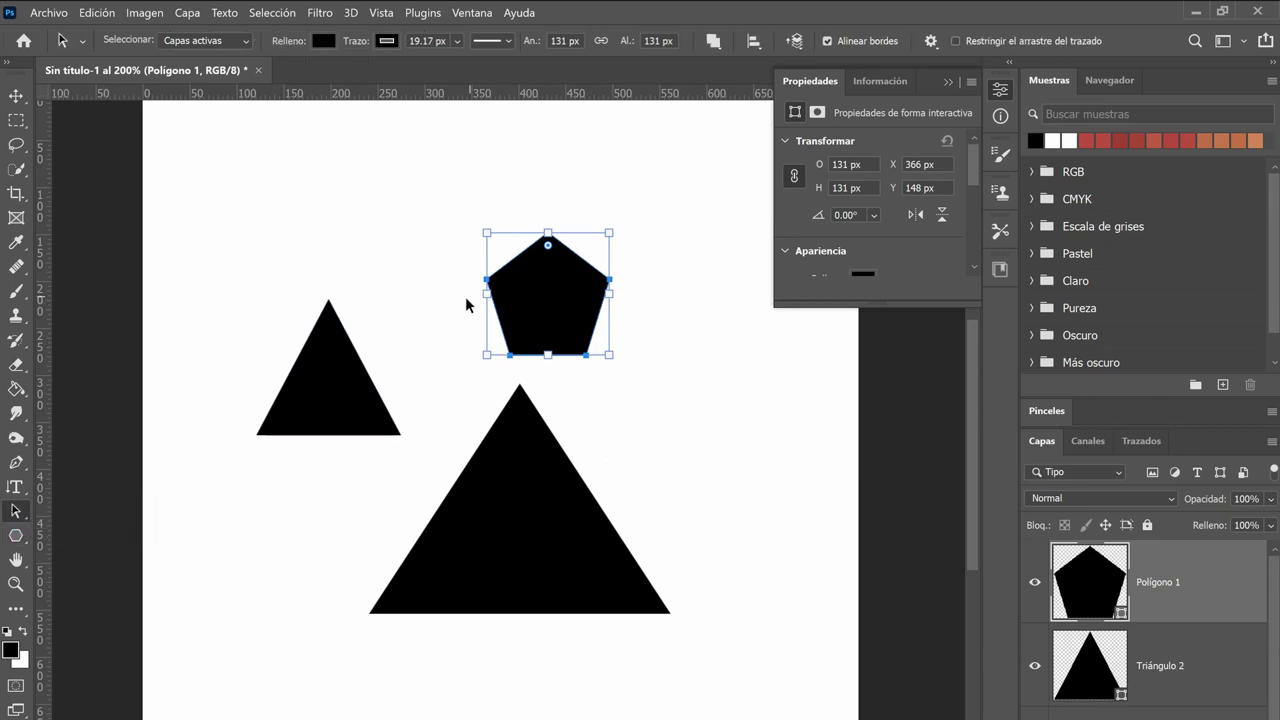
{"action": "left_click_drag", "start_coordinate": [548, 245], "coordinate": [547, 268]}
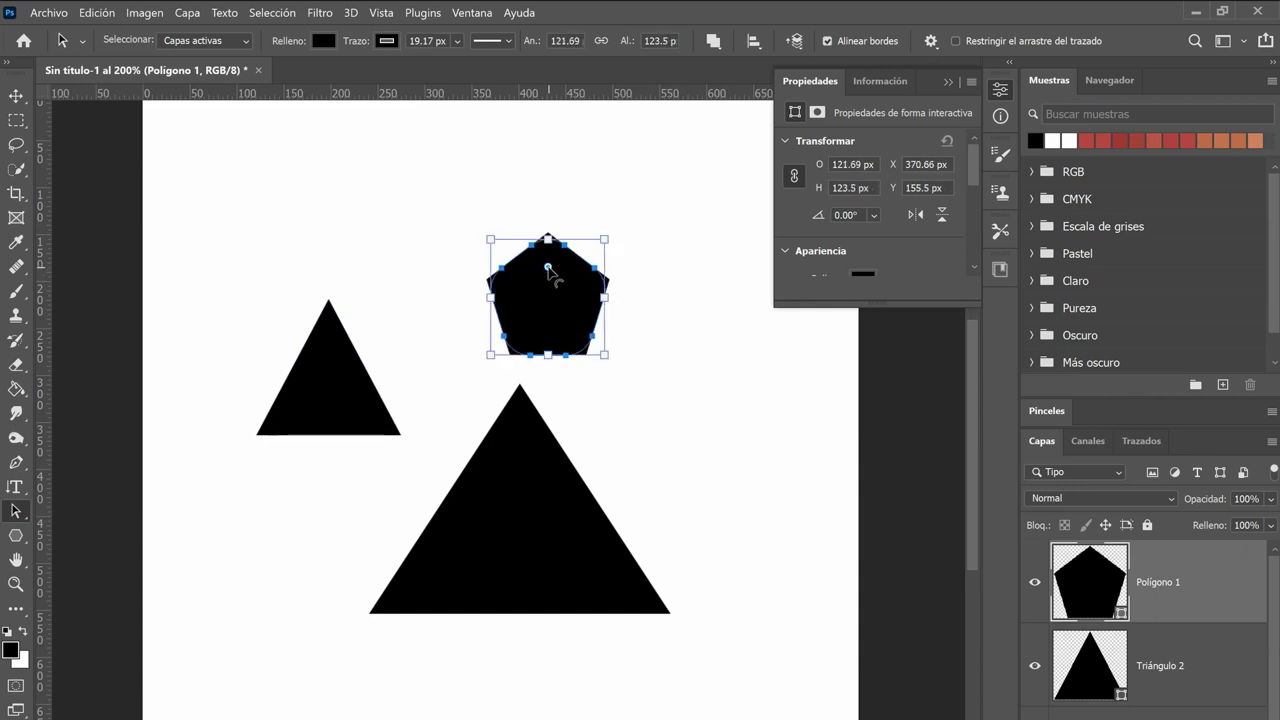
{"action": "left_click", "coordinate": [512, 481]}
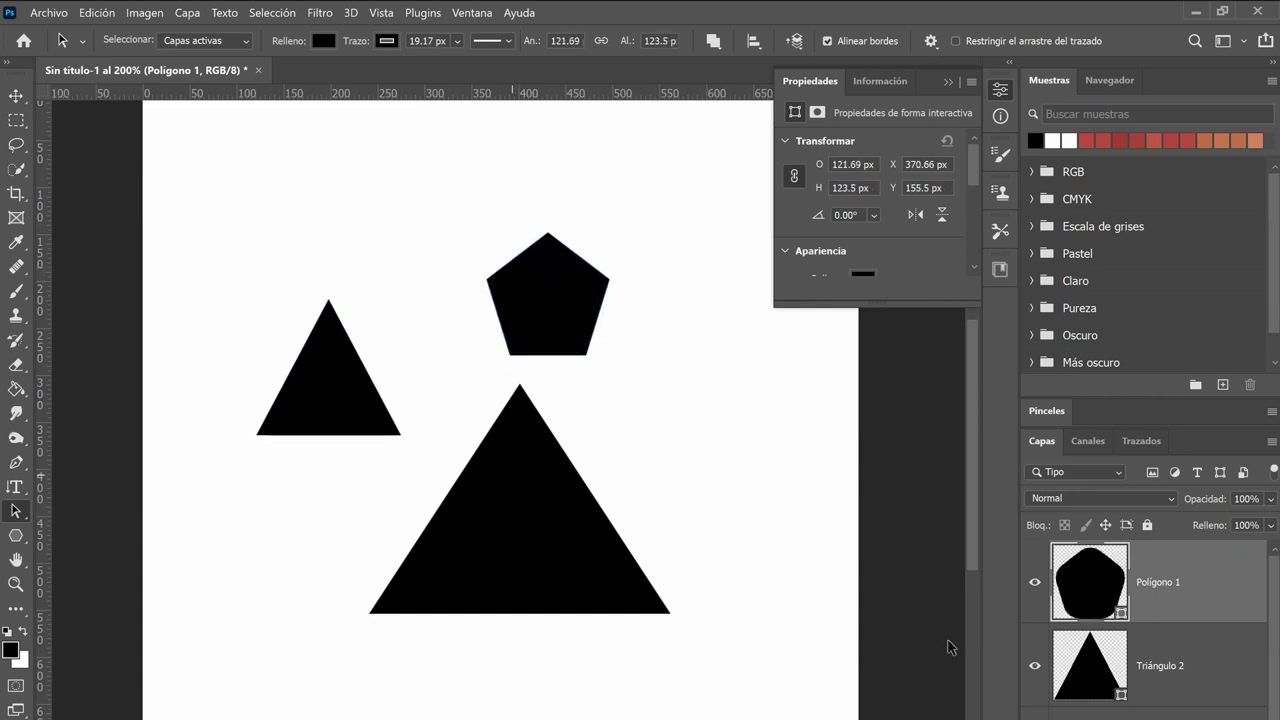
Round the small Triángulo 2 triangle's corners to about 22 px.
{"action": "left_click", "coordinate": [1148, 668]}
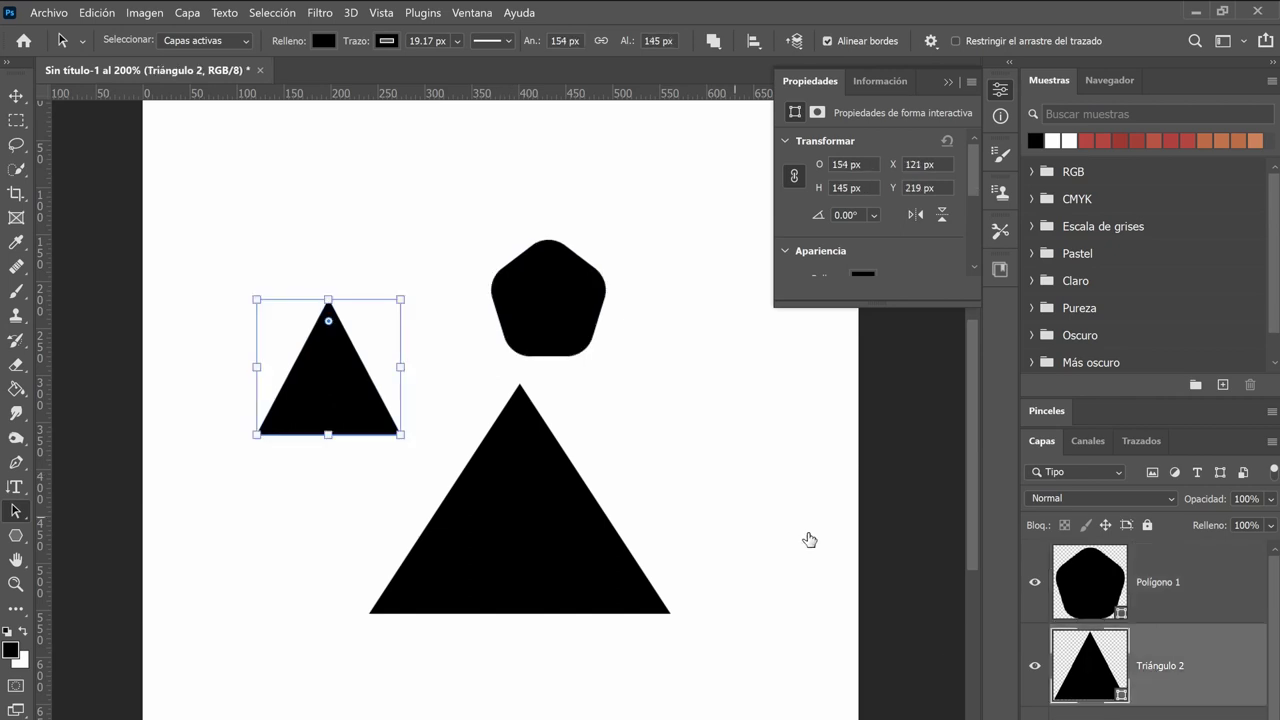
{"action": "left_click_drag", "start_coordinate": [328, 321], "coordinate": [328, 362]}
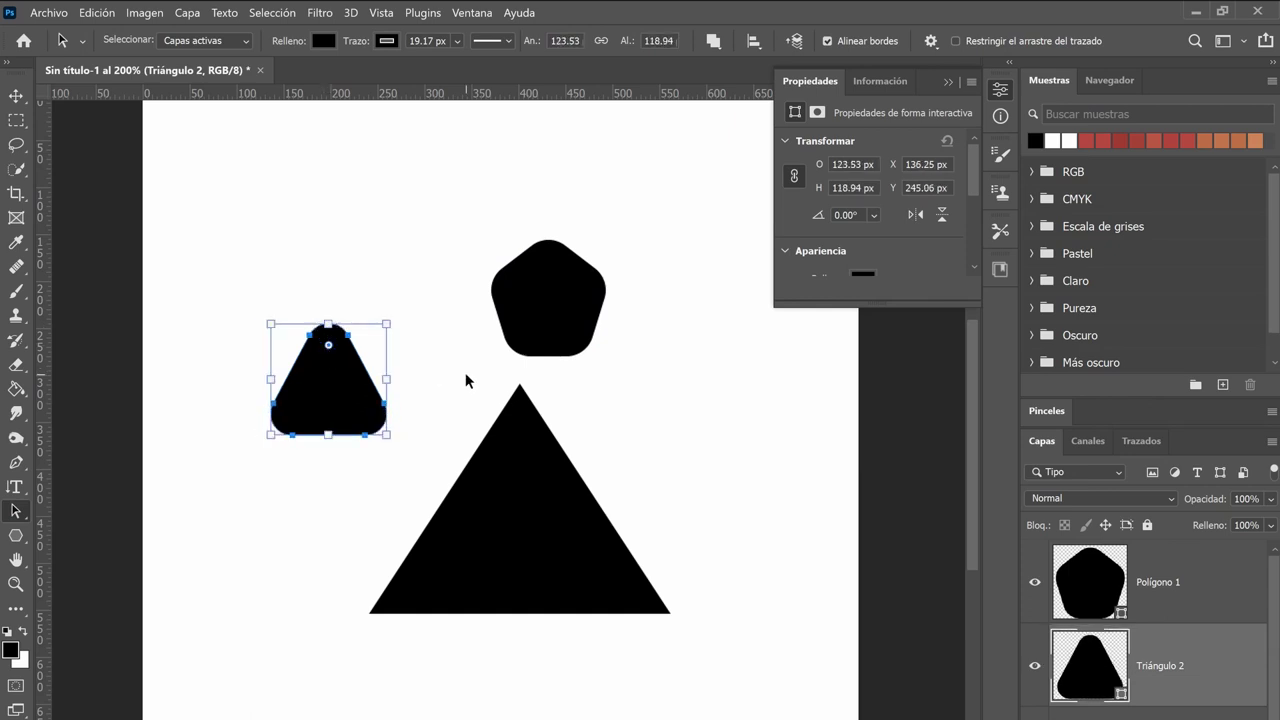
{"action": "left_click", "coordinate": [466, 374]}
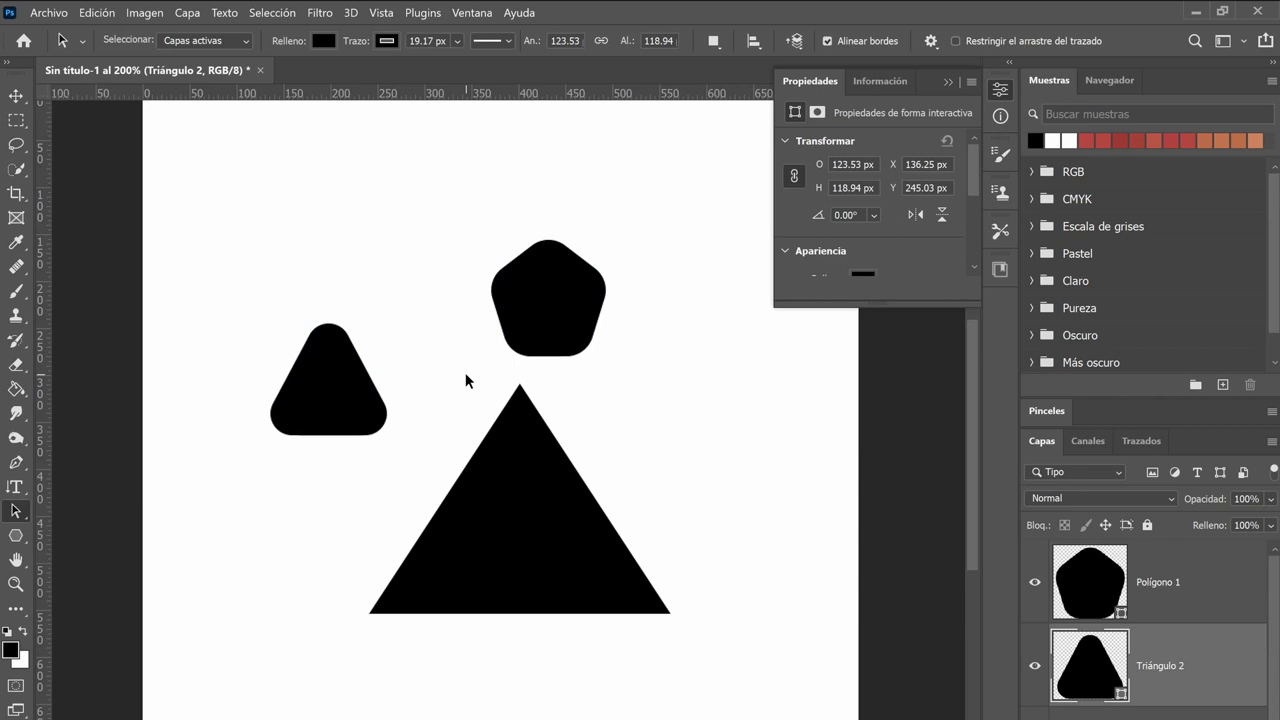
{"action": "left_click", "coordinate": [471, 12]}
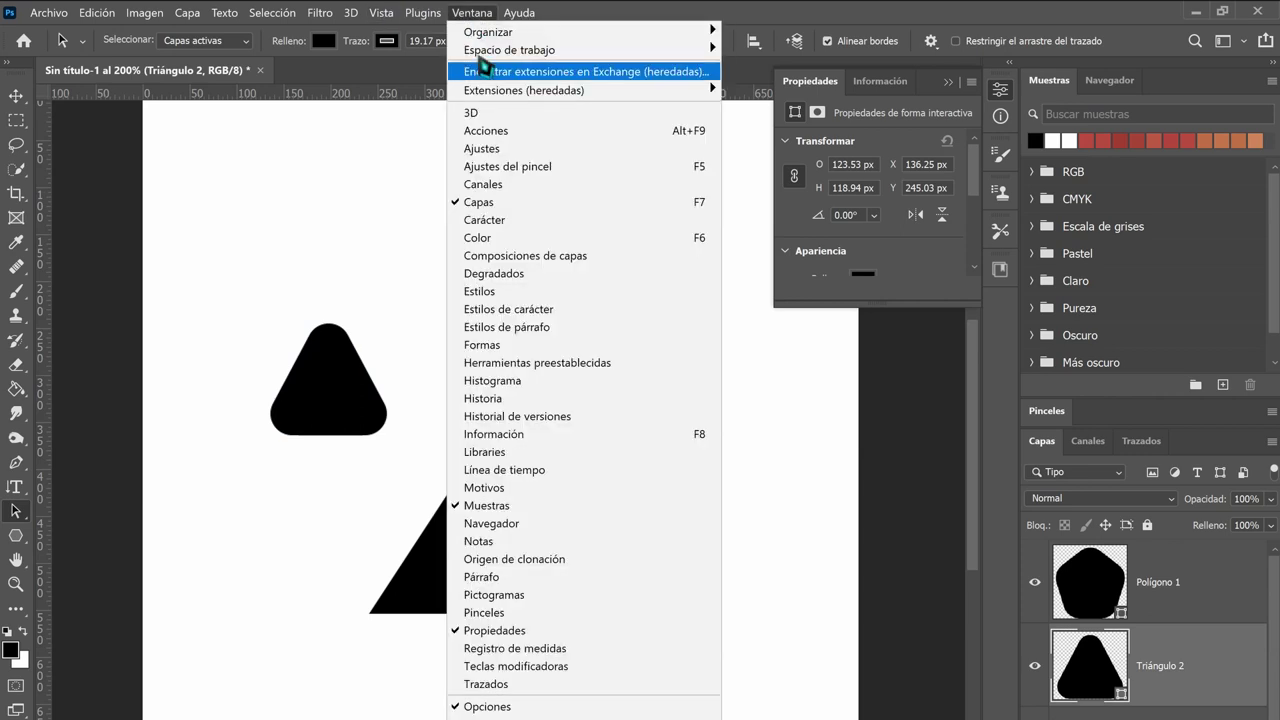
Open the Formas panel and try filtering its library with letters in Buscar formas.
{"action": "left_click", "coordinate": [512, 345]}
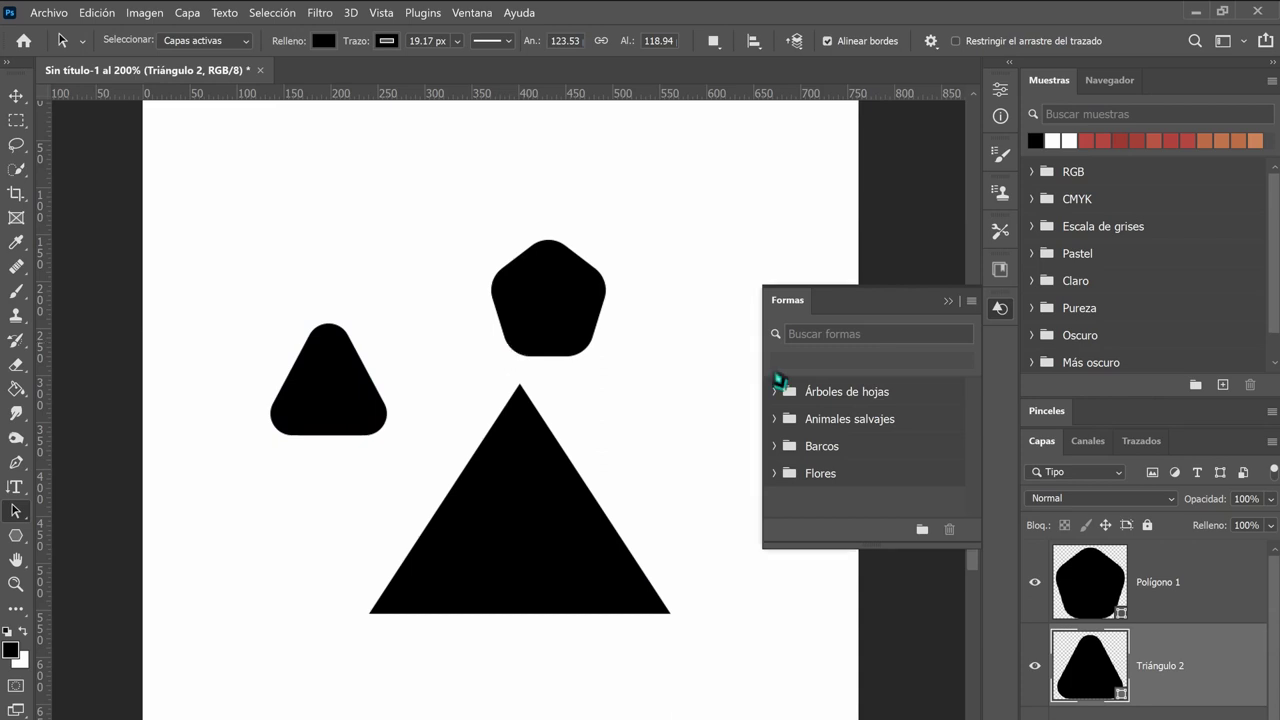
{"action": "left_click", "coordinate": [817, 338]}
{"action": "type", "text": "a"}
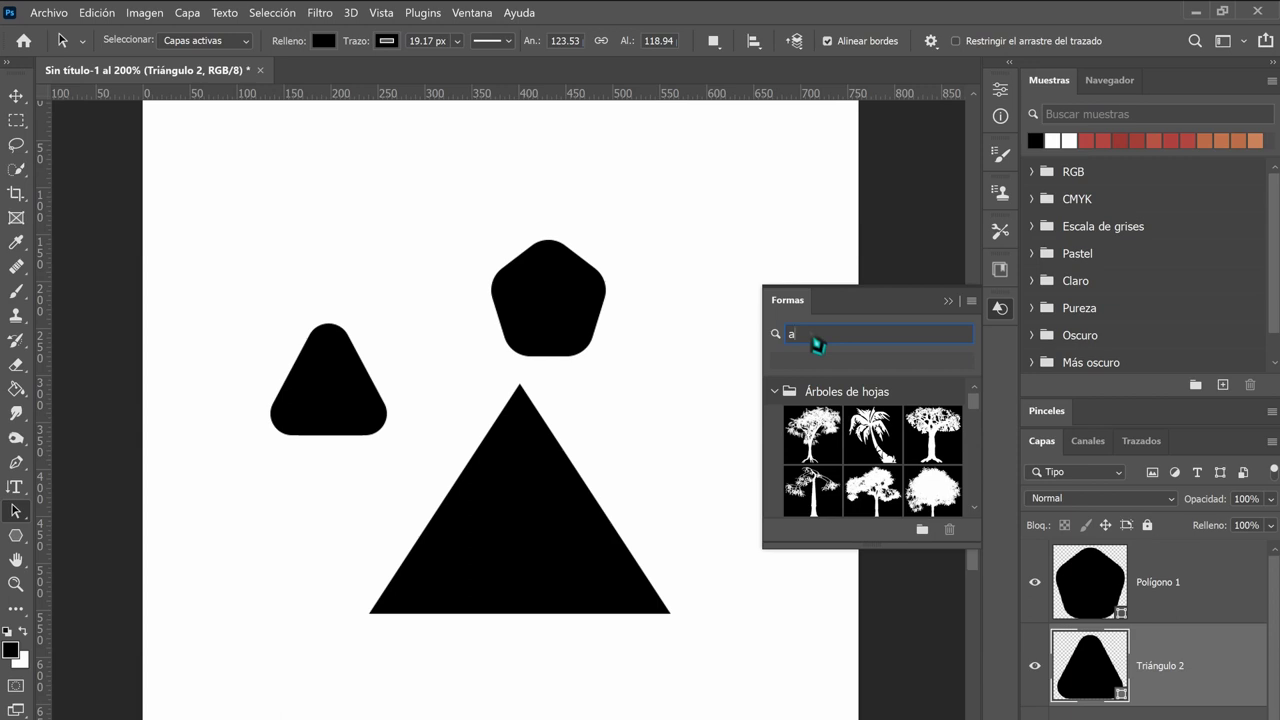
{"action": "key", "text": "BackSpace"}
{"action": "type", "text": "g"}
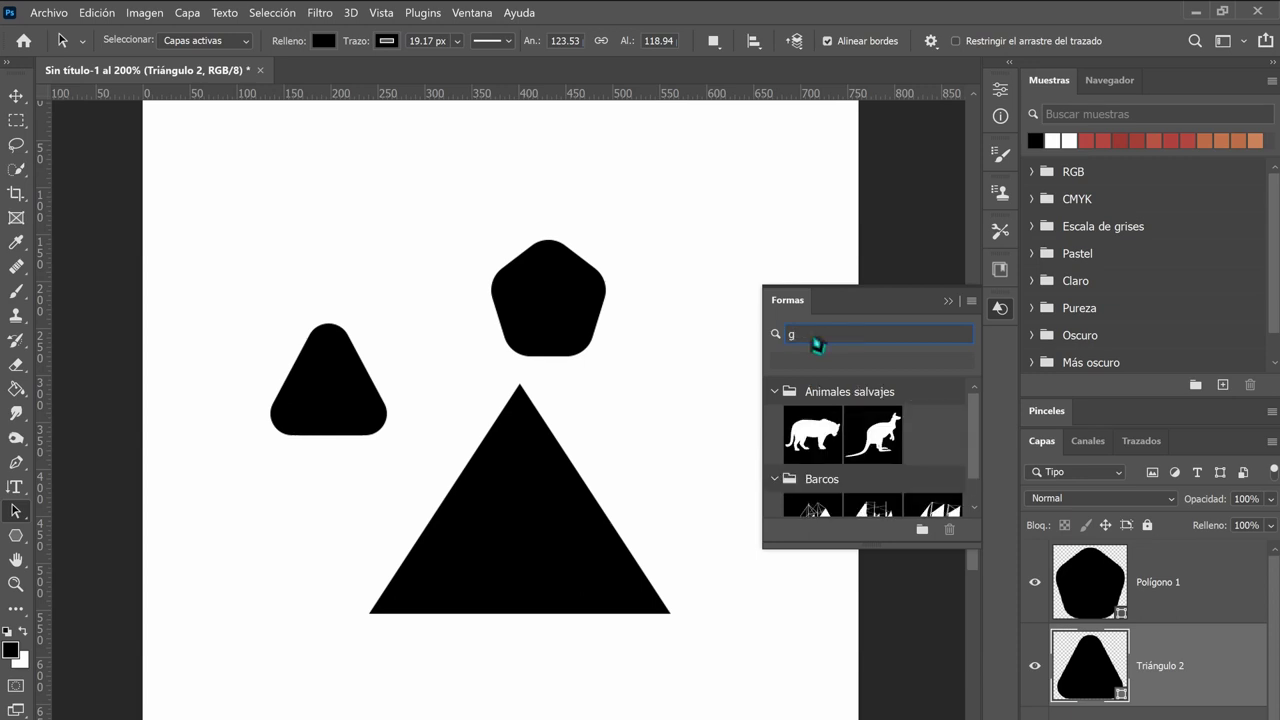
{"action": "key", "text": "BackSpace"}
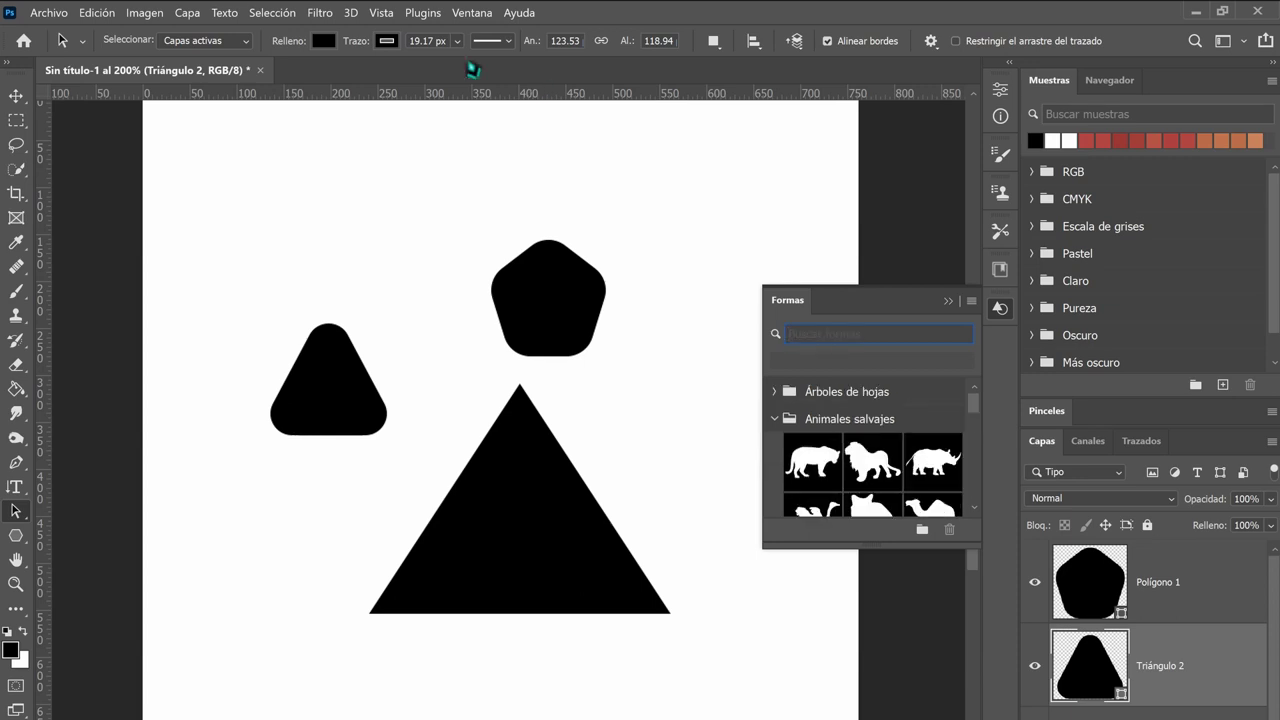
{"action": "left_click", "coordinate": [470, 13]}
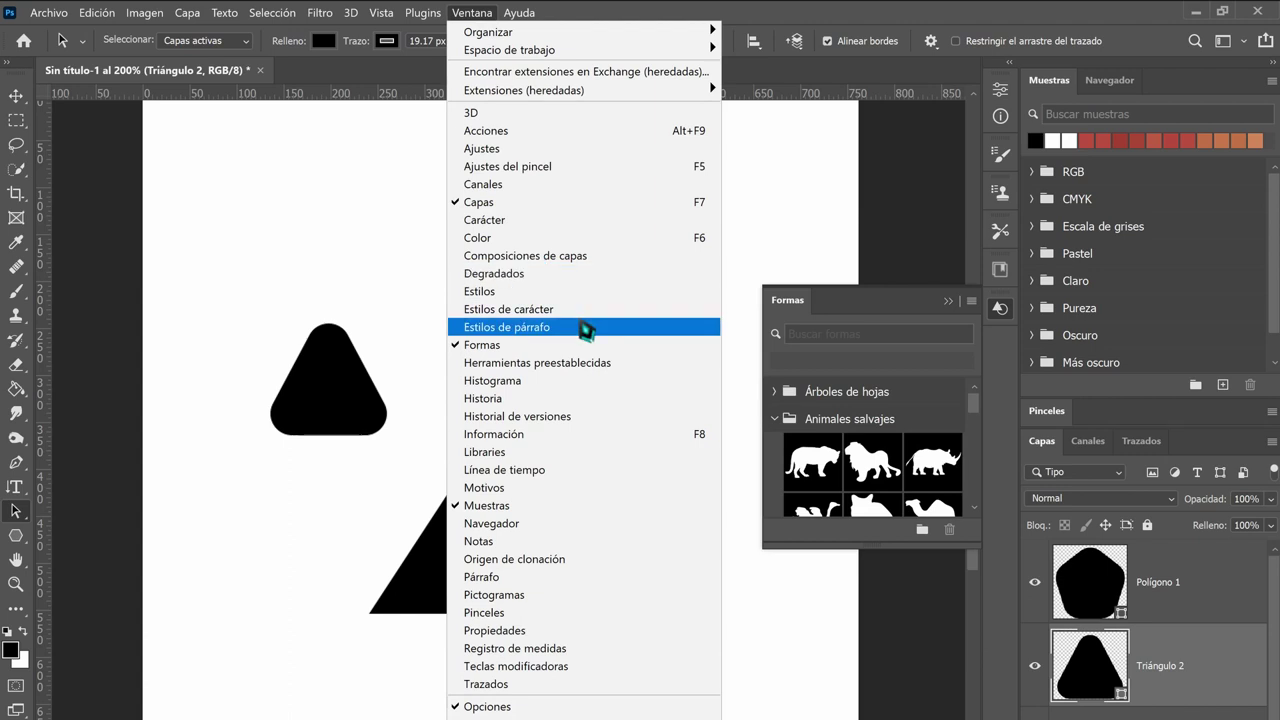
Open the Motivos panel, try its search, and enable Vista preliminar de motivo.
{"action": "left_click", "coordinate": [517, 489]}
{"action": "left_click", "coordinate": [829, 336]}
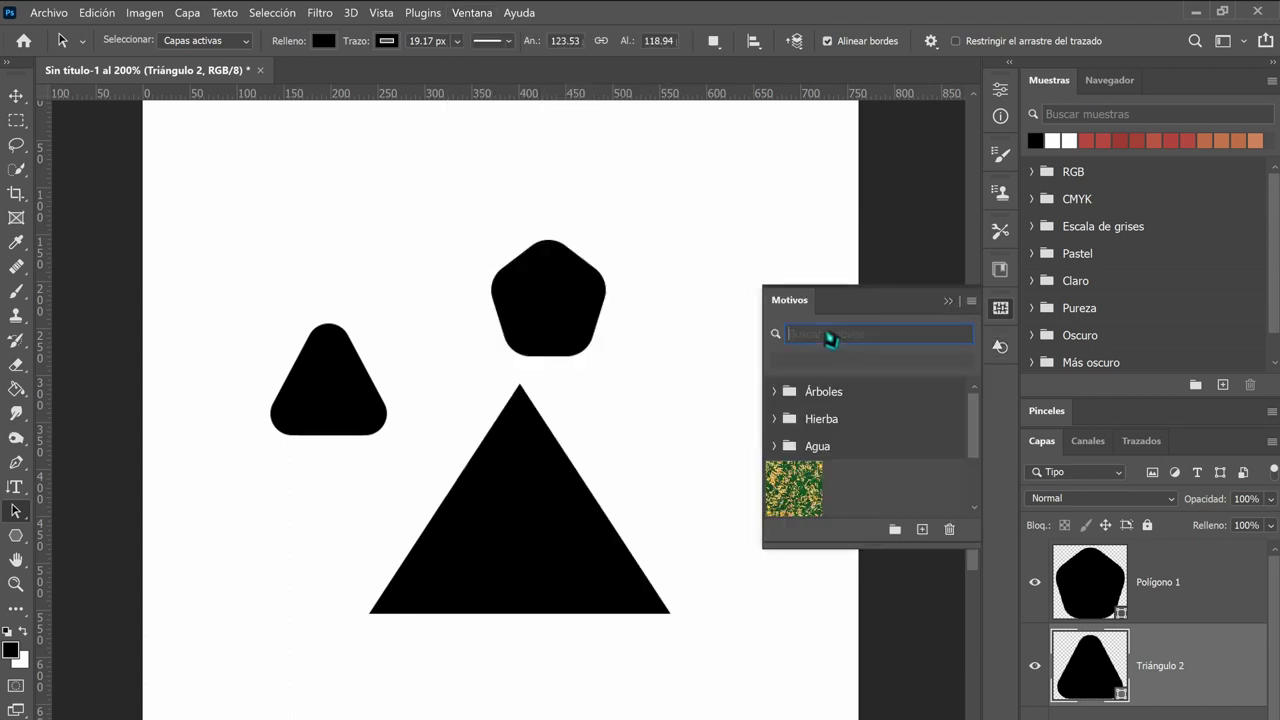
{"action": "type", "text": "r"}
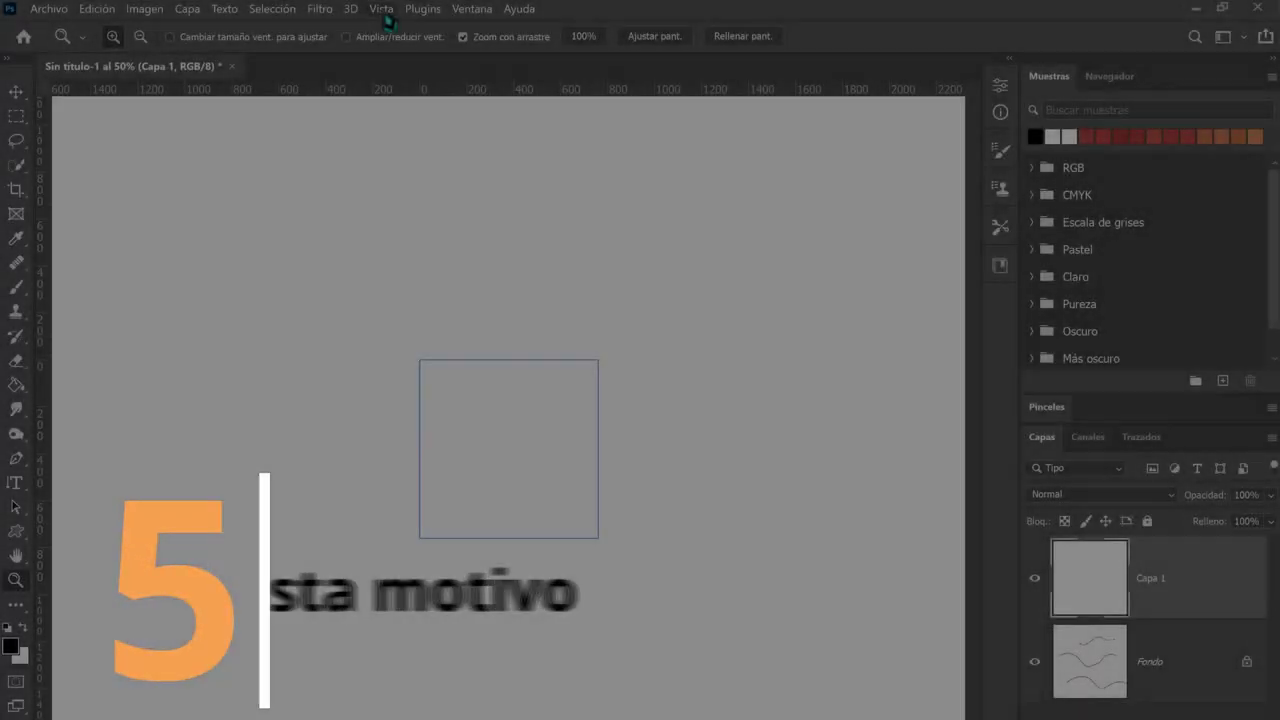
{"action": "left_click", "coordinate": [384, 12]}
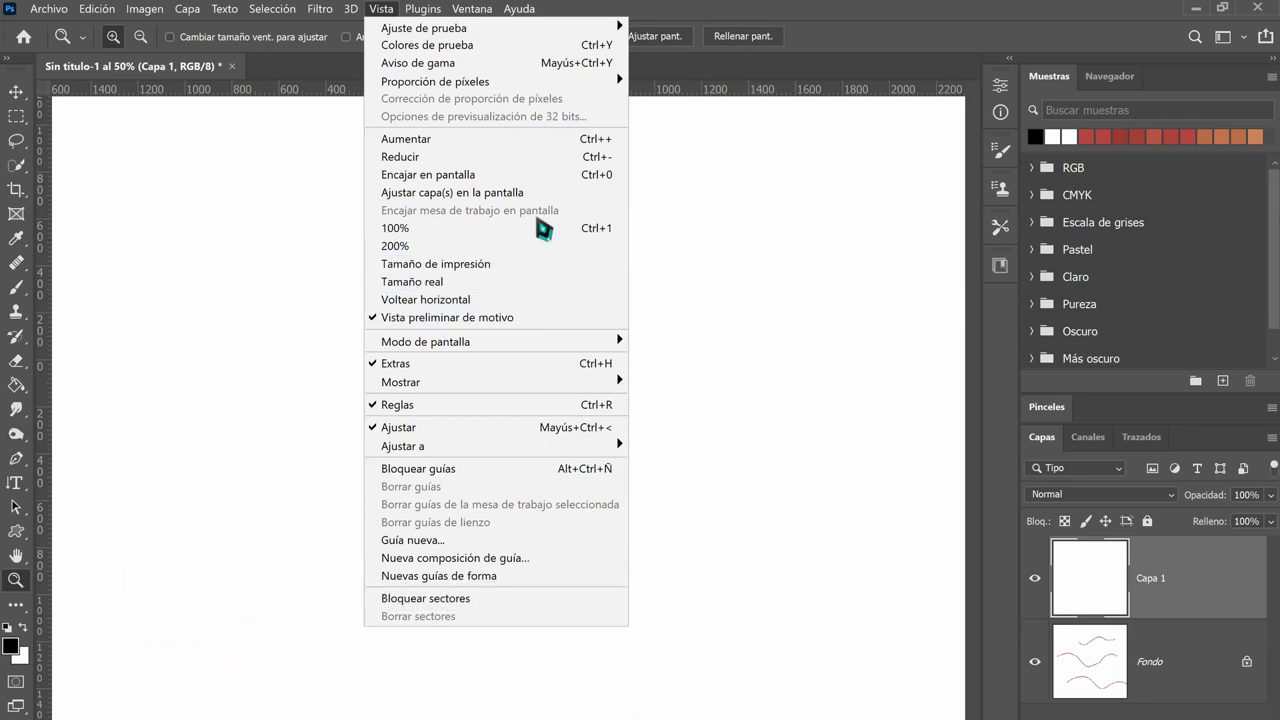
{"action": "left_click", "coordinate": [853, 38]}
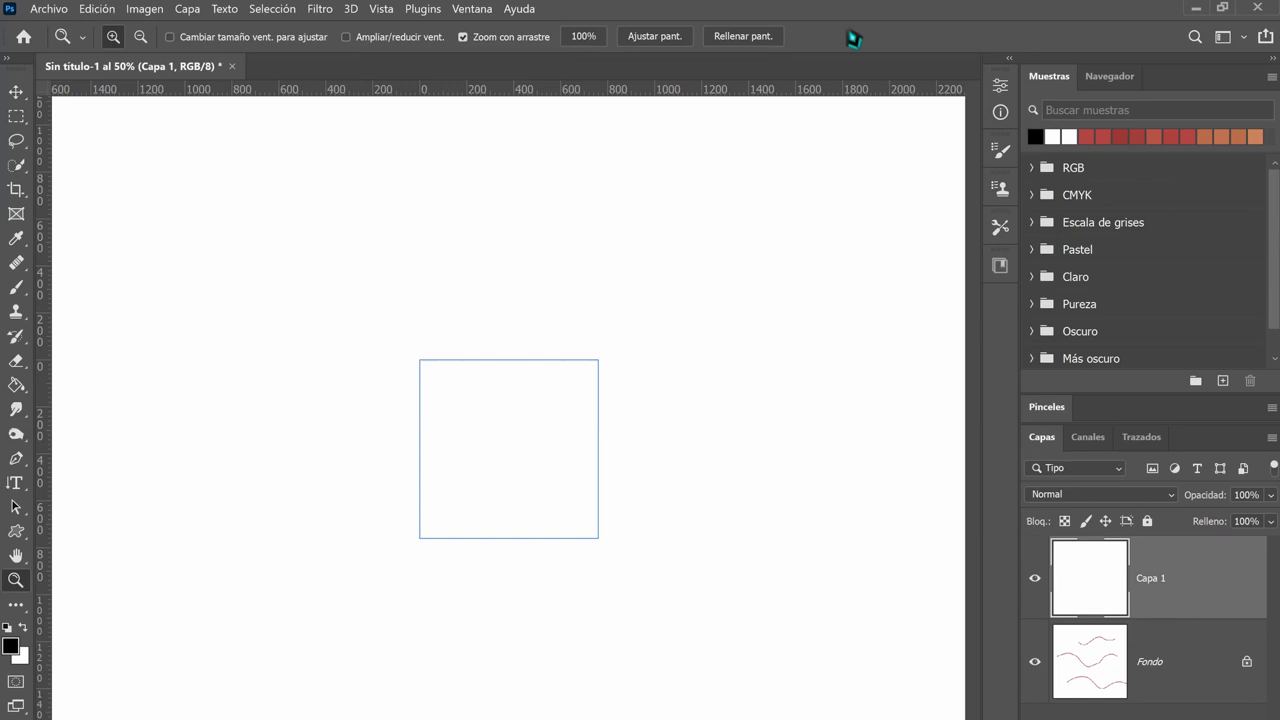
With the Brush tool, paint three wavy horizontal strokes inside the tile square.
{"action": "left_click", "coordinate": [18, 290]}
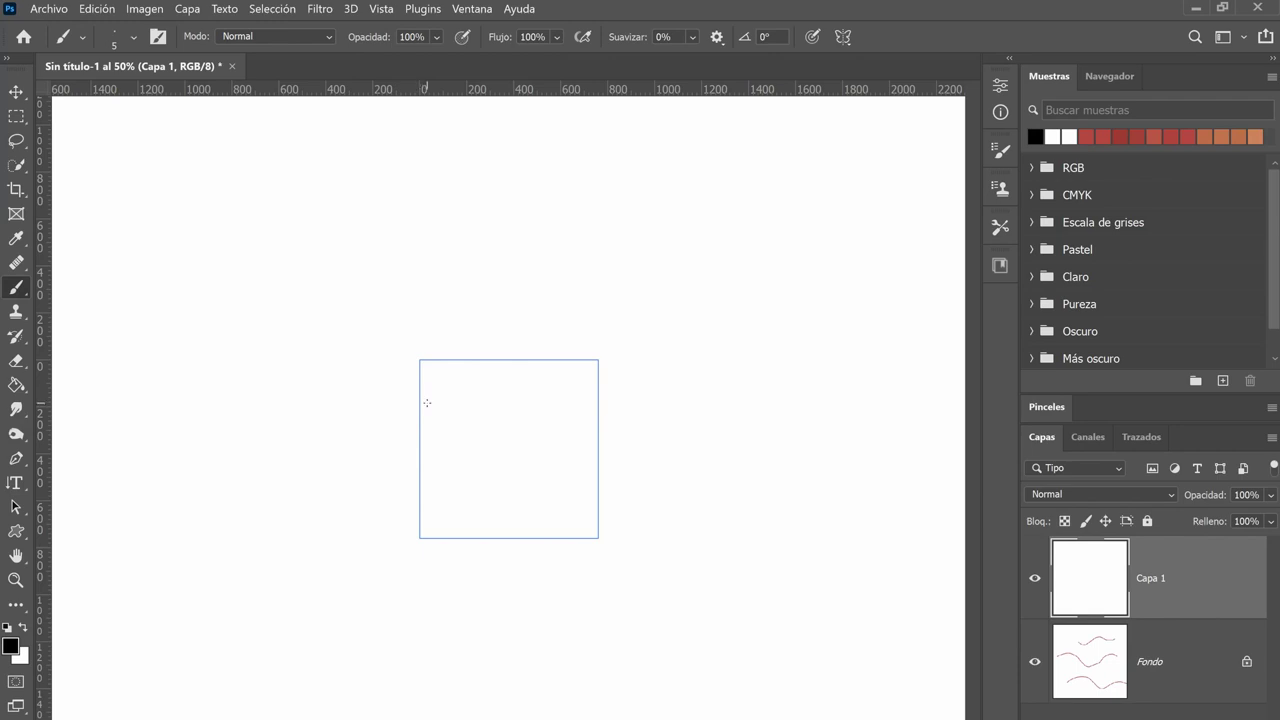
{"action": "mouse_move", "coordinate": [427, 402]}
{"action": "left_mouse_down"}
{"action": "mouse_move", "coordinate": [465, 420]}
{"action": "mouse_move", "coordinate": [530, 400]}
{"action": "mouse_move", "coordinate": [587, 412]}
{"action": "left_mouse_up"}
{"action": "mouse_move", "coordinate": [428, 456]}
{"action": "left_mouse_down"}
{"action": "mouse_move", "coordinate": [455, 475]}
{"action": "mouse_move", "coordinate": [589, 460]}
{"action": "left_mouse_up"}
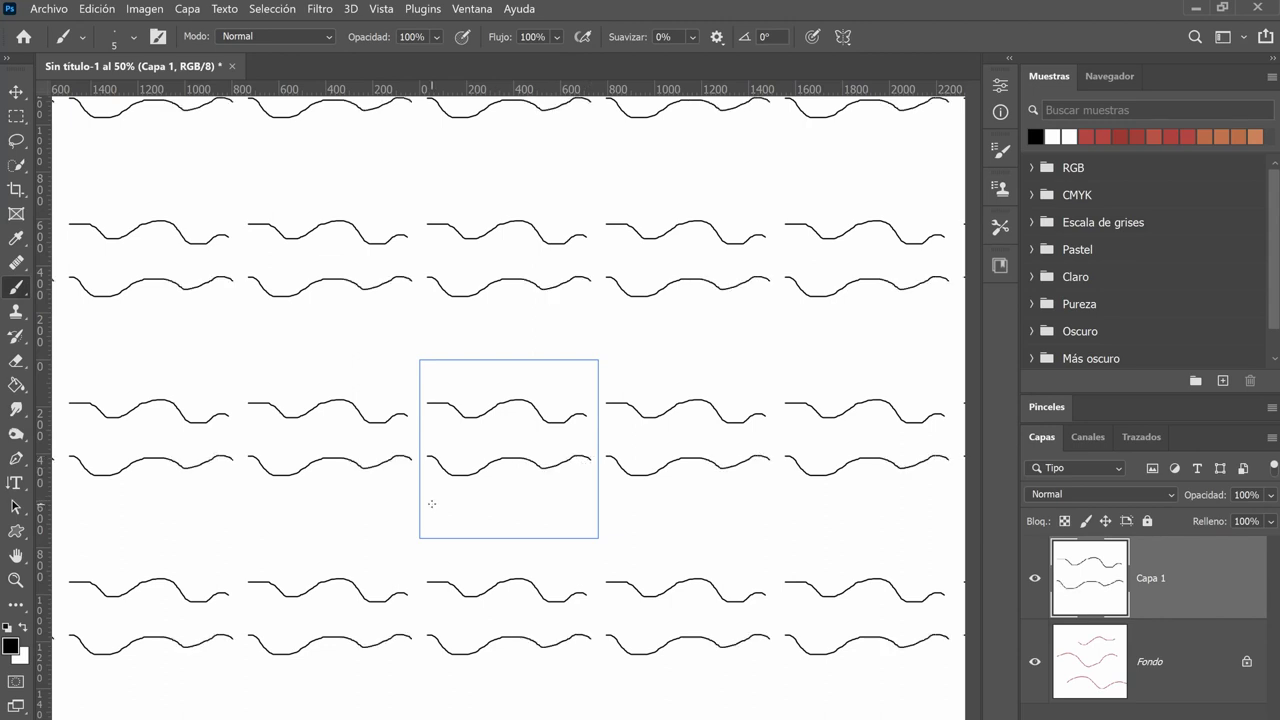
{"action": "left_click_drag", "start_coordinate": [431, 503], "coordinate": [568, 516]}
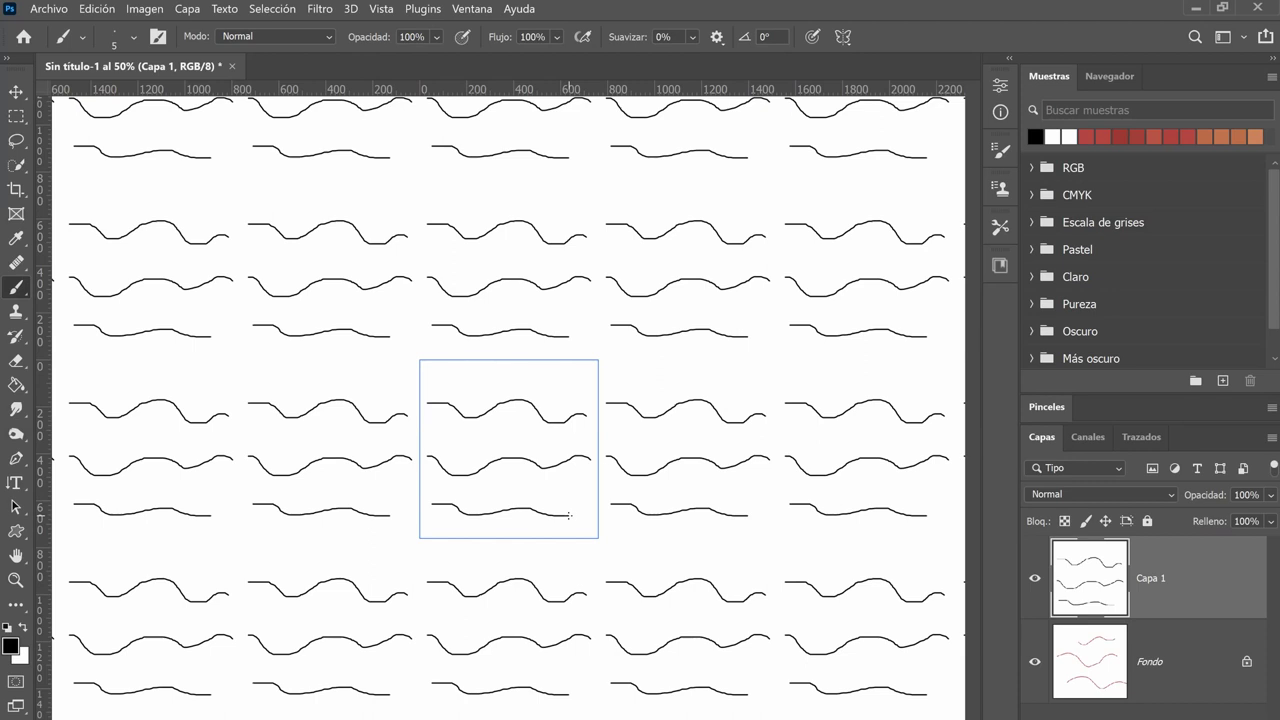
Embed the shark image from Descargas into the pattern tile with Colocar elemento incrustado.
{"action": "left_click", "coordinate": [48, 9]}
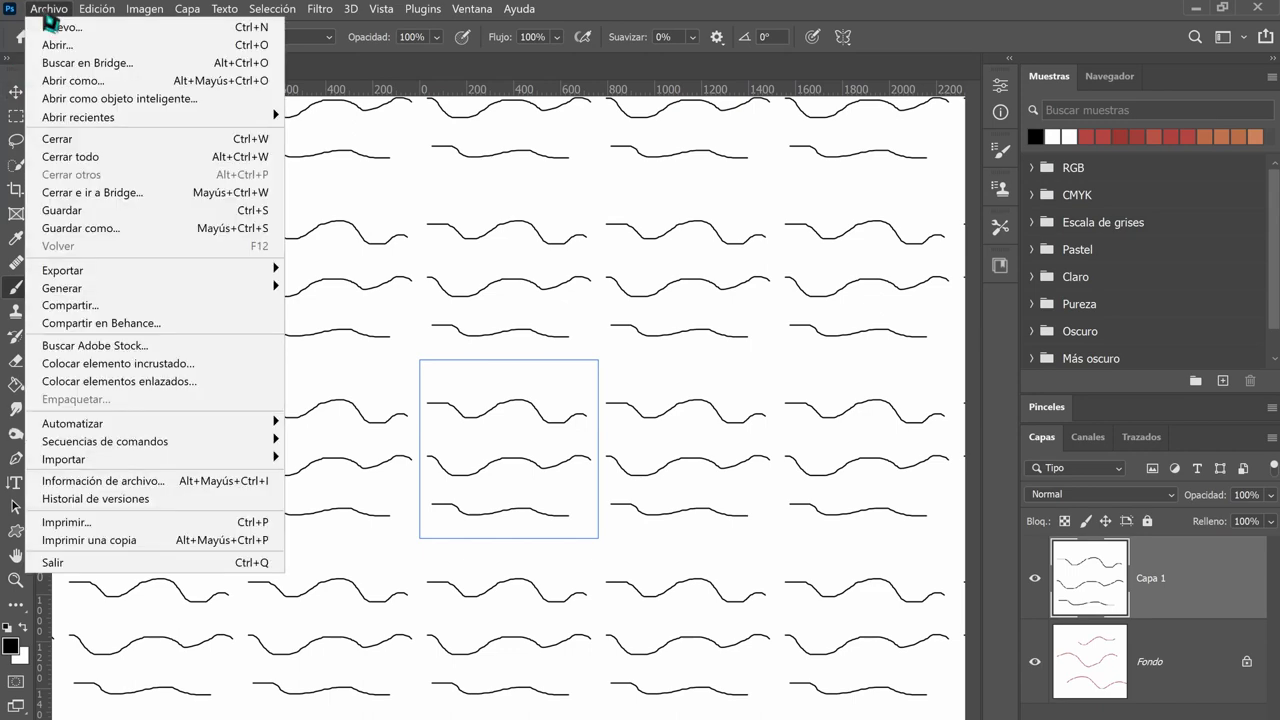
{"action": "left_click", "coordinate": [165, 365]}
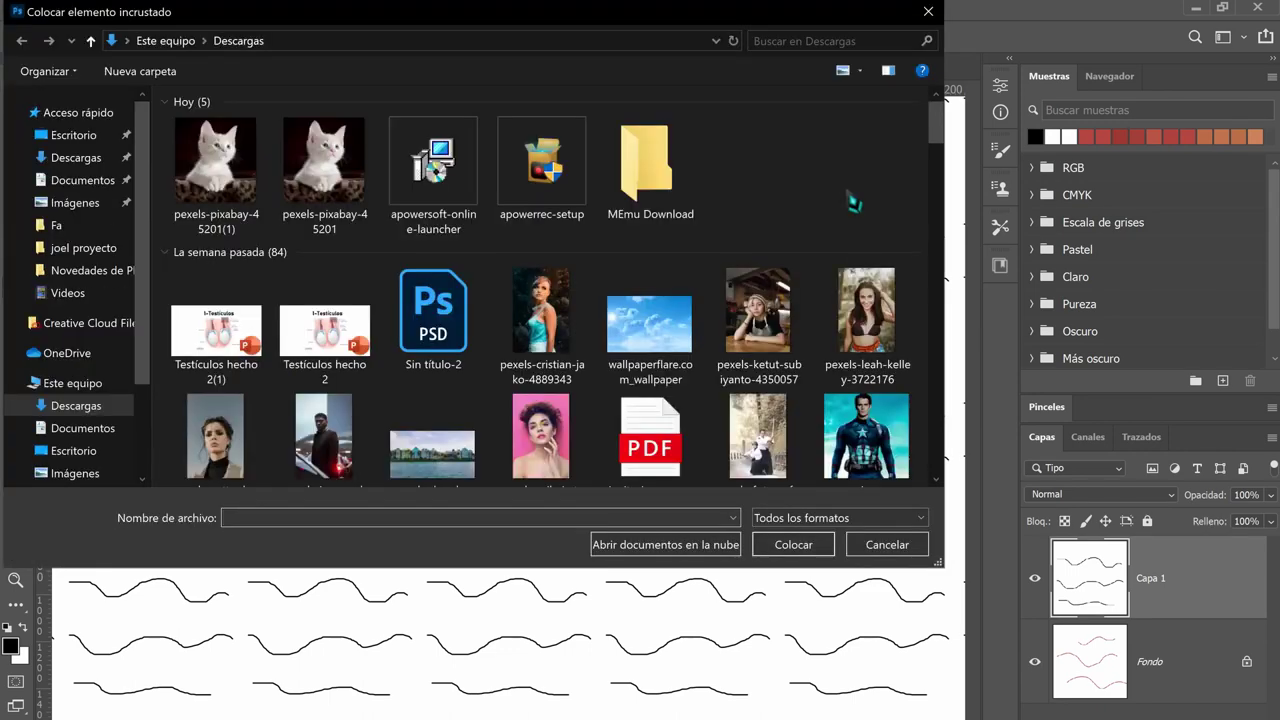
{"action": "left_click_drag", "start_coordinate": [944, 180], "coordinate": [938, 280]}
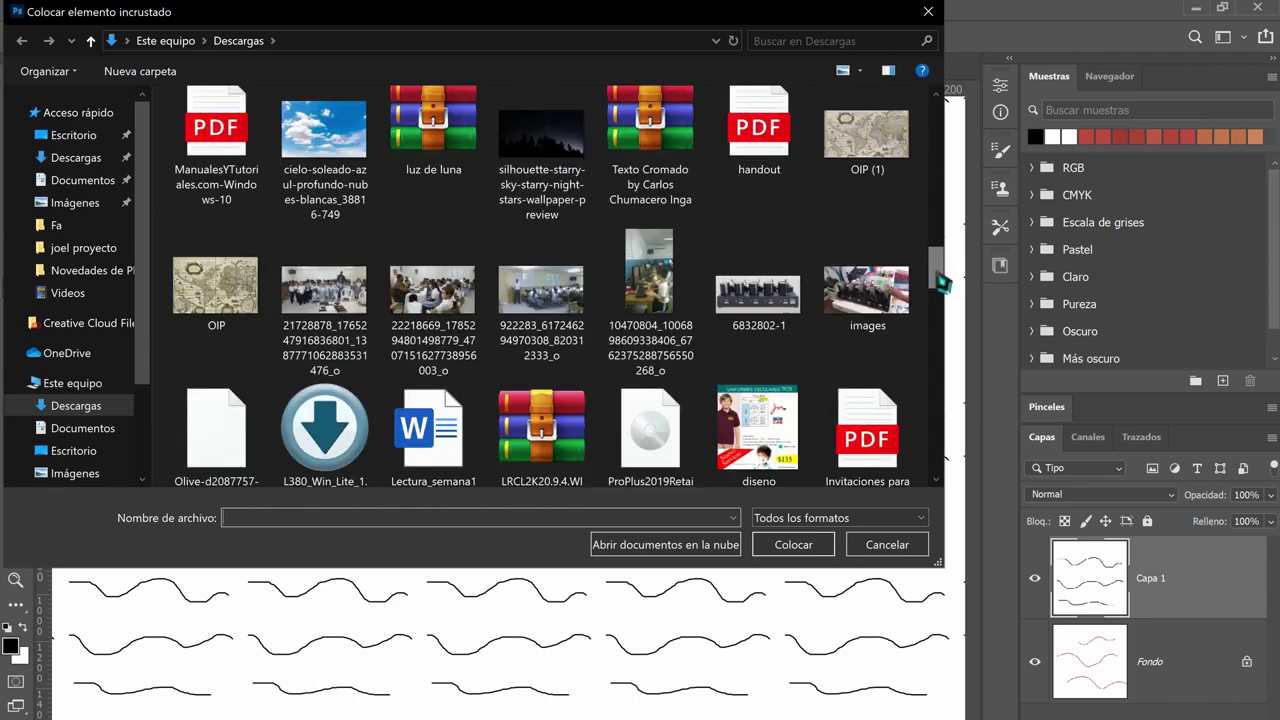
{"action": "mouse_move", "coordinate": [938, 278]}
{"action": "left_mouse_down"}
{"action": "mouse_move", "coordinate": [936, 240]}
{"action": "mouse_move", "coordinate": [936, 252]}
{"action": "left_mouse_up"}
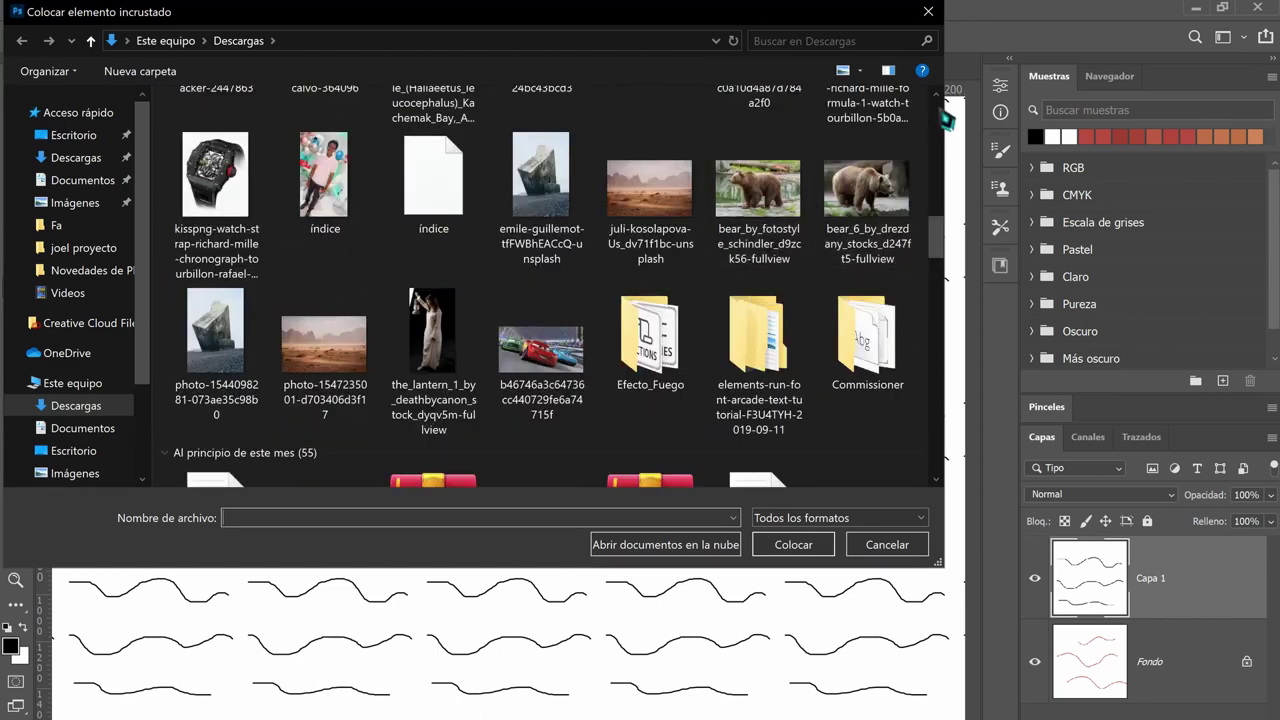
{"action": "scroll", "coordinate": [941, 104], "scroll_direction": "up", "scroll_amount": 2}
{"action": "left_click", "coordinate": [548, 305]}
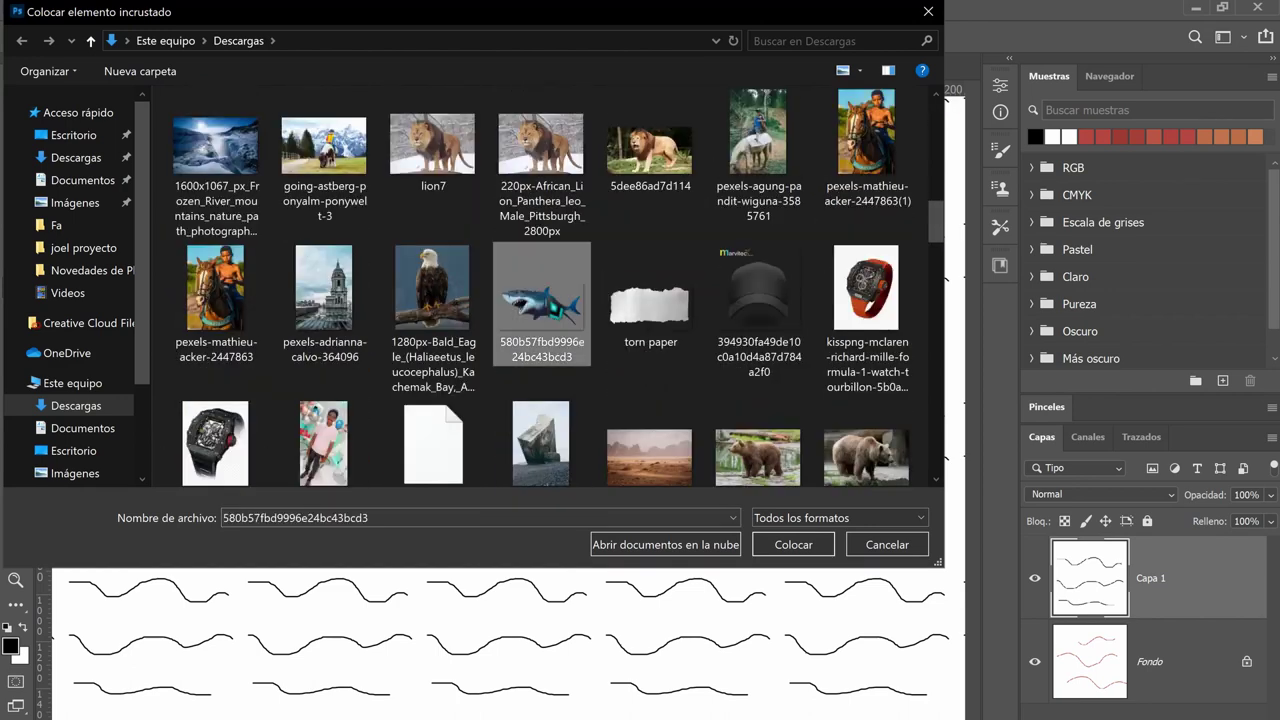
{"action": "left_click", "coordinate": [793, 545]}
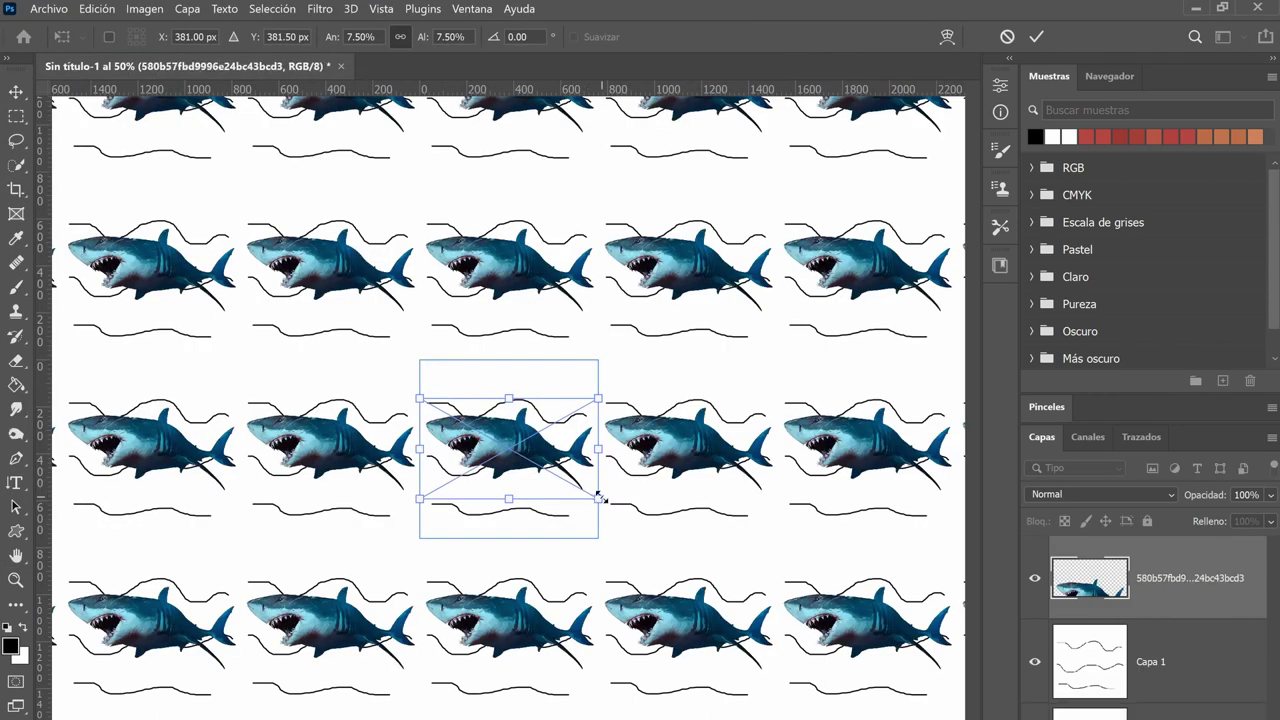
Shrink the shark to about 4%, commit the transform, and nudge it up-left in the tile.
{"action": "left_click_drag", "start_coordinate": [599, 496], "coordinate": [520, 455]}
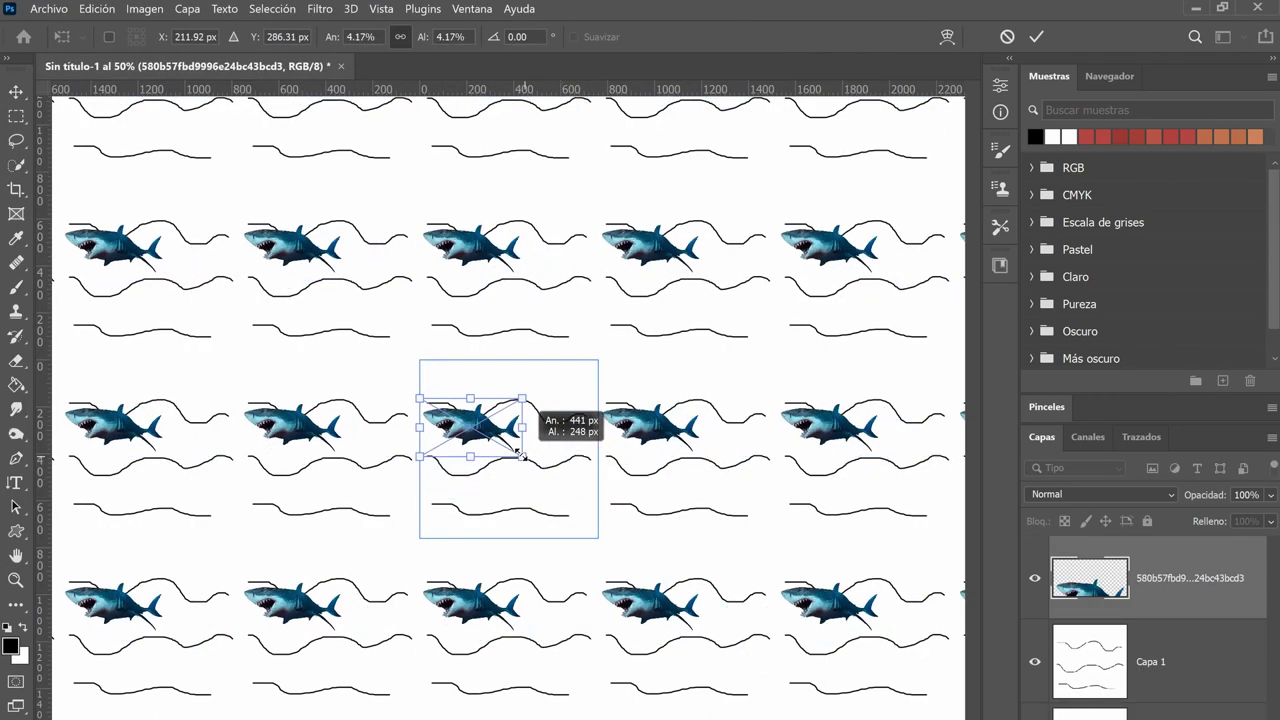
{"action": "key", "text": "Return"}
{"action": "key", "text": "b"}
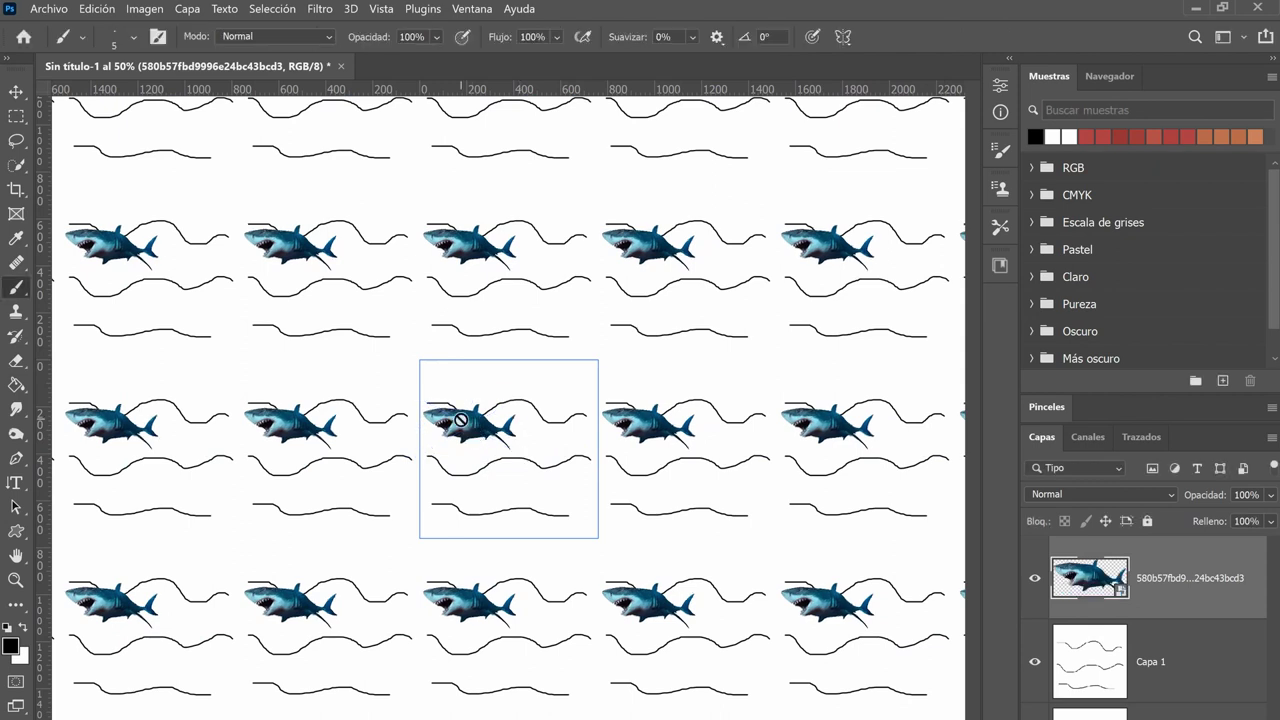
{"action": "key", "text": "v"}
{"action": "mouse_move", "coordinate": [461, 419]}
{"action": "left_mouse_down"}
{"action": "mouse_move", "coordinate": [461, 393]}
{"action": "mouse_move", "coordinate": [471, 399]}
{"action": "left_mouse_up"}
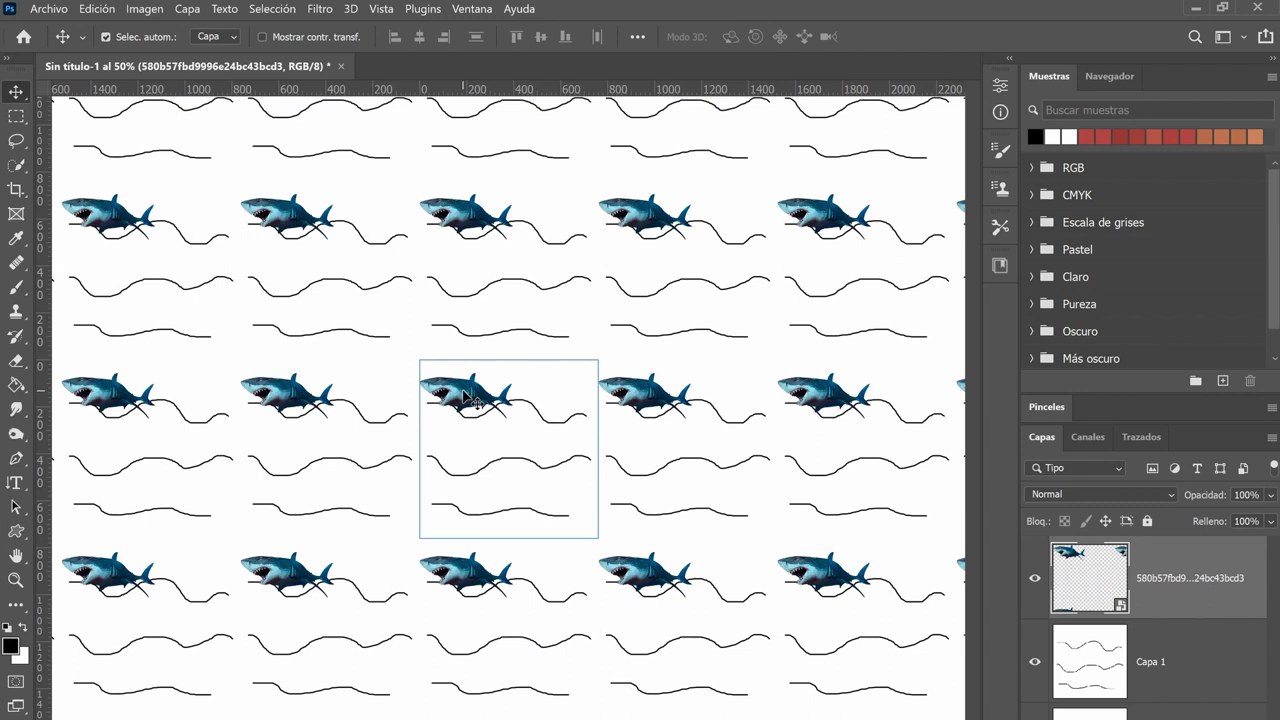
{"action": "left_click", "coordinate": [383, 9]}
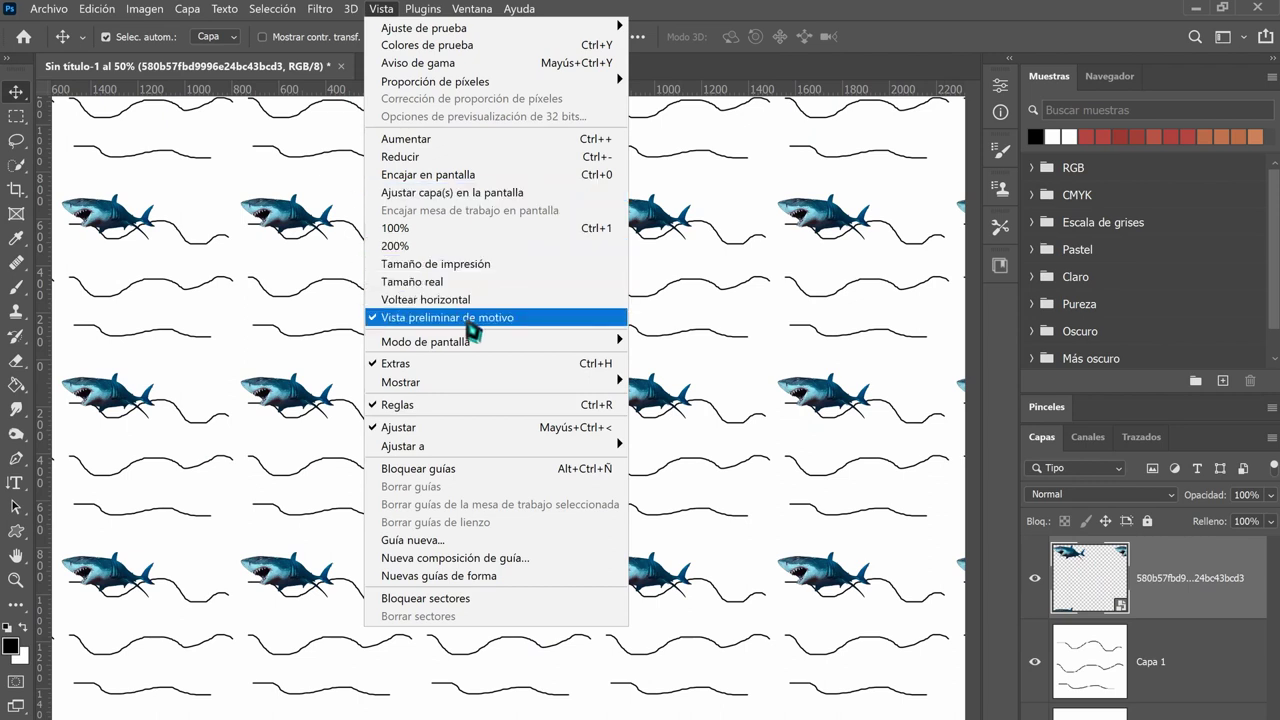
Turn off Vista preliminar de motivo in the Vista menu.
{"action": "left_click", "coordinate": [467, 320]}
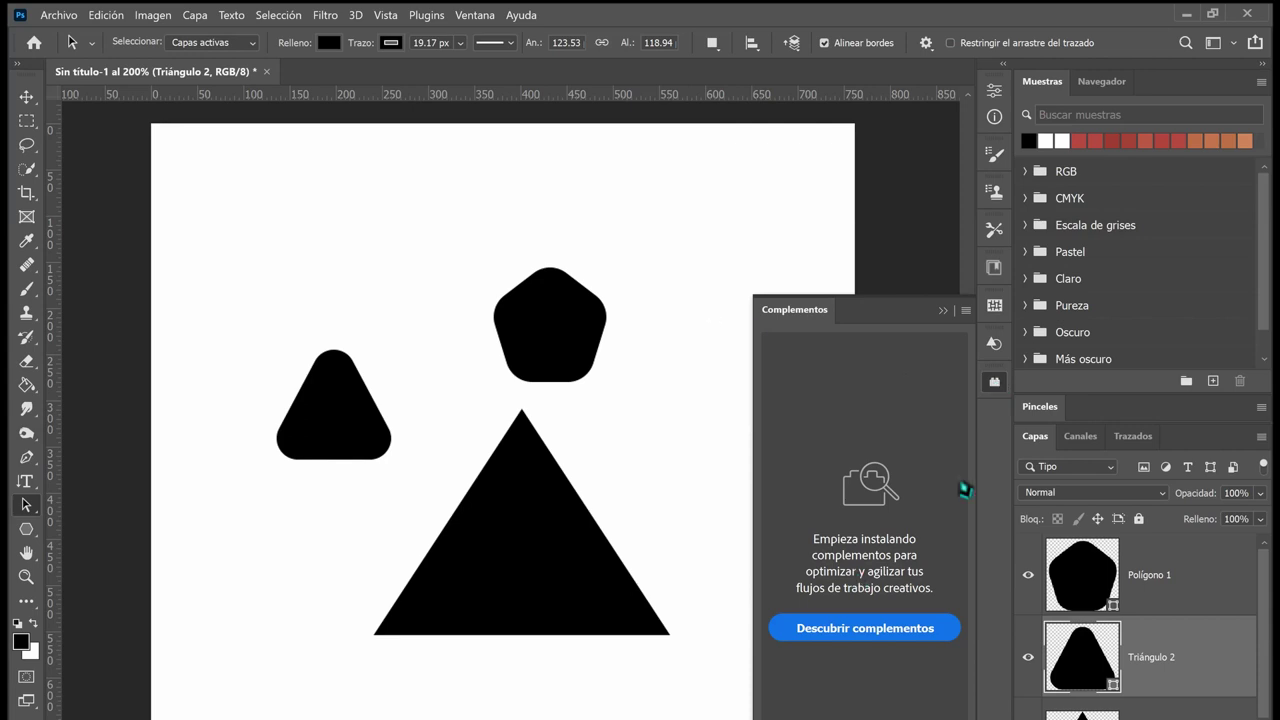
Browse Photoshop plugins via Plugins > Buscar plugins in the Creative Cloud Mercado.
{"action": "left_click", "coordinate": [430, 16]}
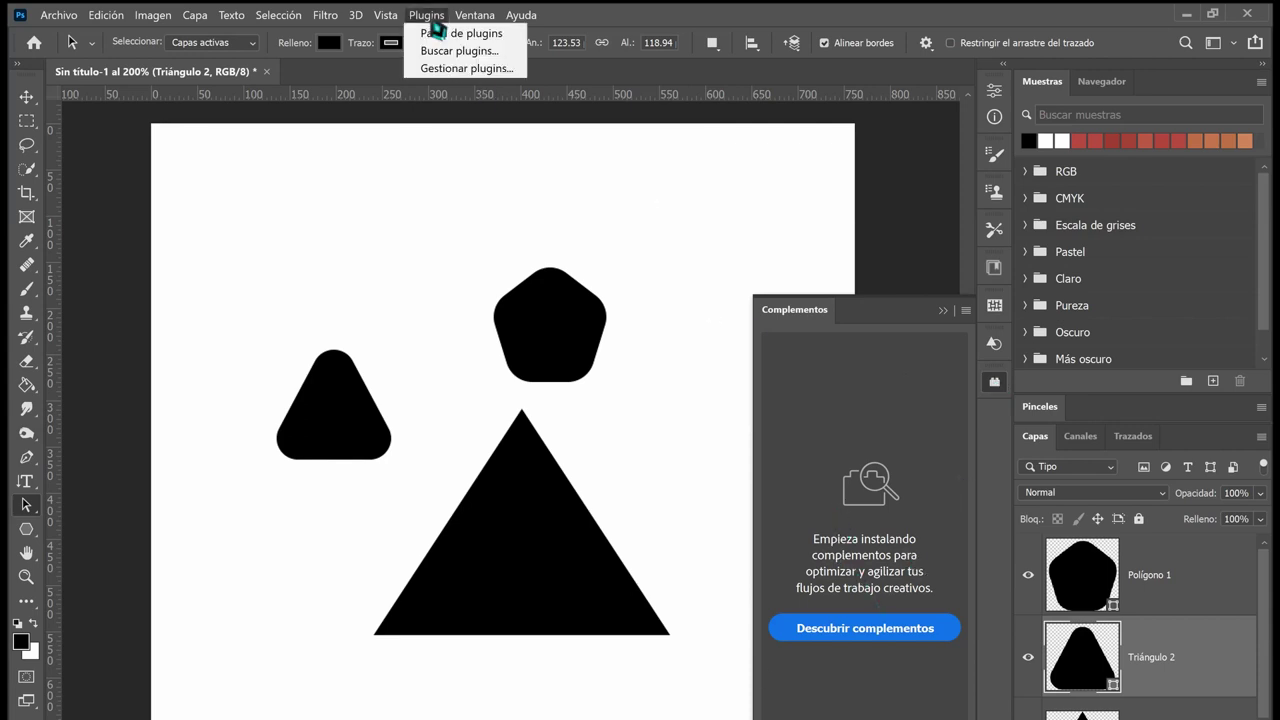
{"action": "left_click", "coordinate": [495, 52]}
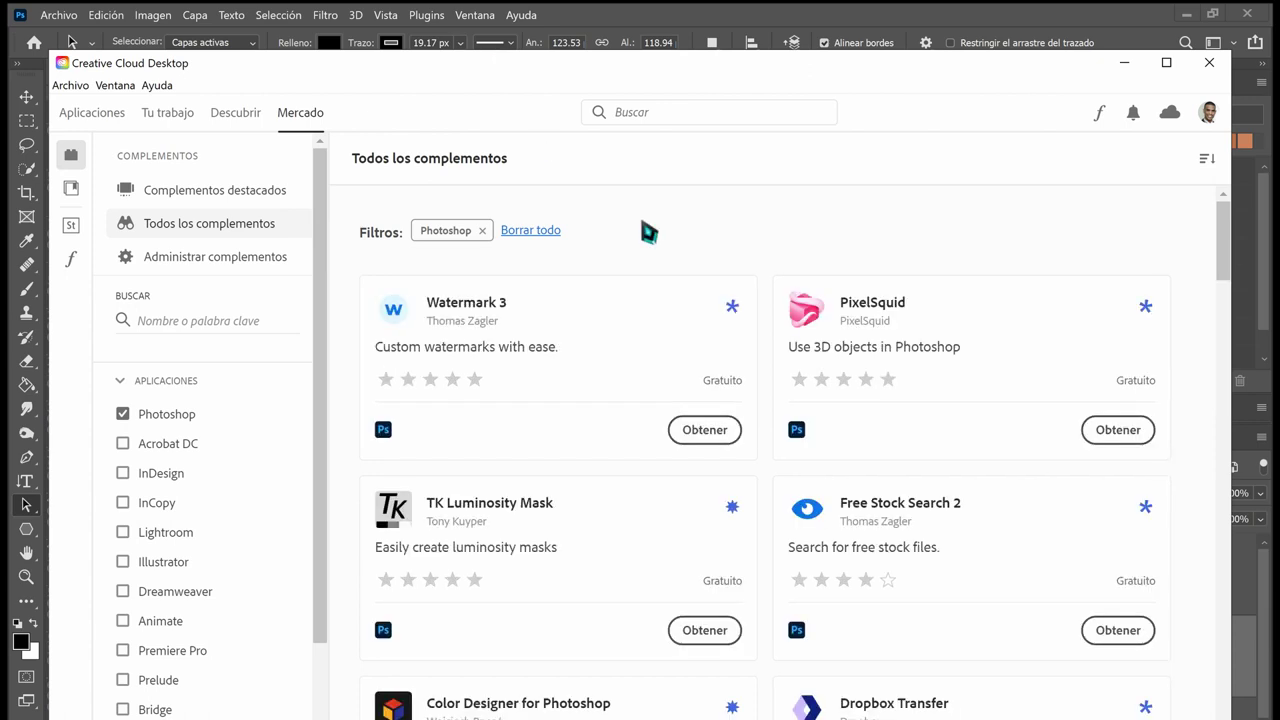
Find StockSolo – Stock Photo Search in Todos los complementos and install it, confirming with OK.
{"action": "scroll", "coordinate": [648, 232], "scroll_direction": "down", "scroll_amount": 4}
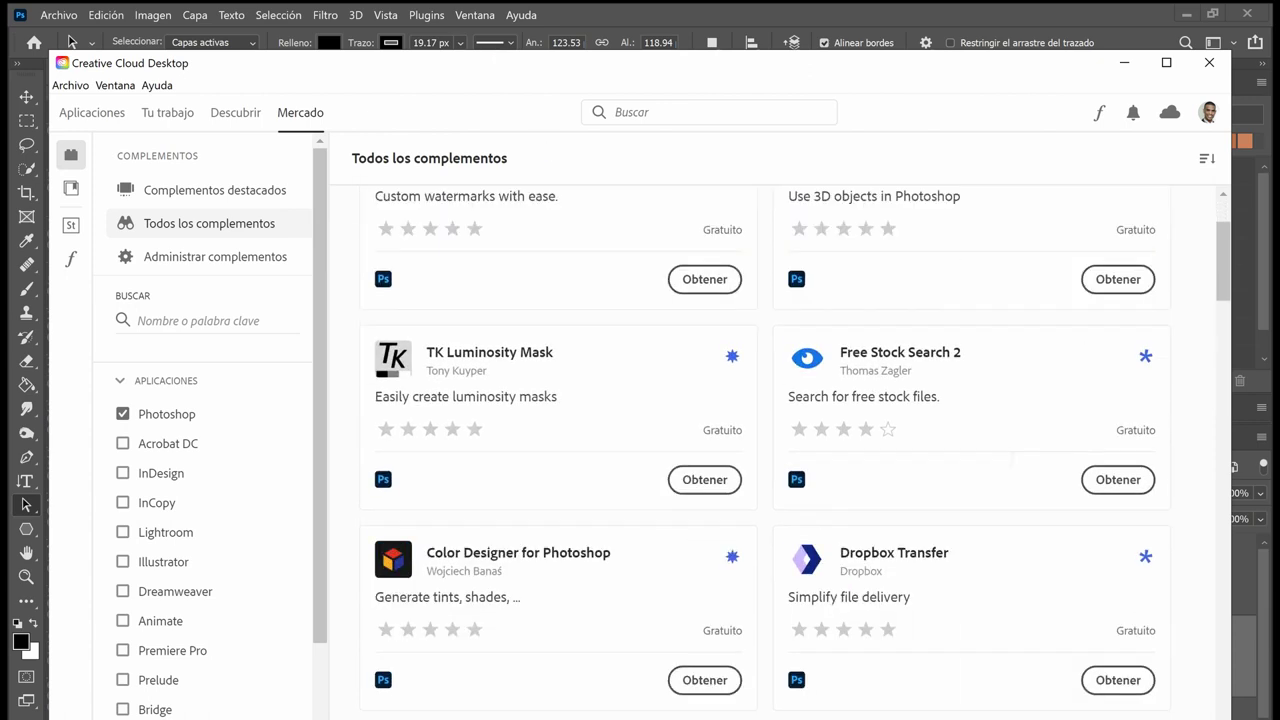
{"action": "scroll", "coordinate": [1022, 396], "scroll_direction": "down", "scroll_amount": 1}
{"action": "scroll", "coordinate": [1022, 396], "scroll_direction": "down", "scroll_amount": 2}
{"action": "scroll", "coordinate": [1028, 405], "scroll_direction": "down", "scroll_amount": 1}
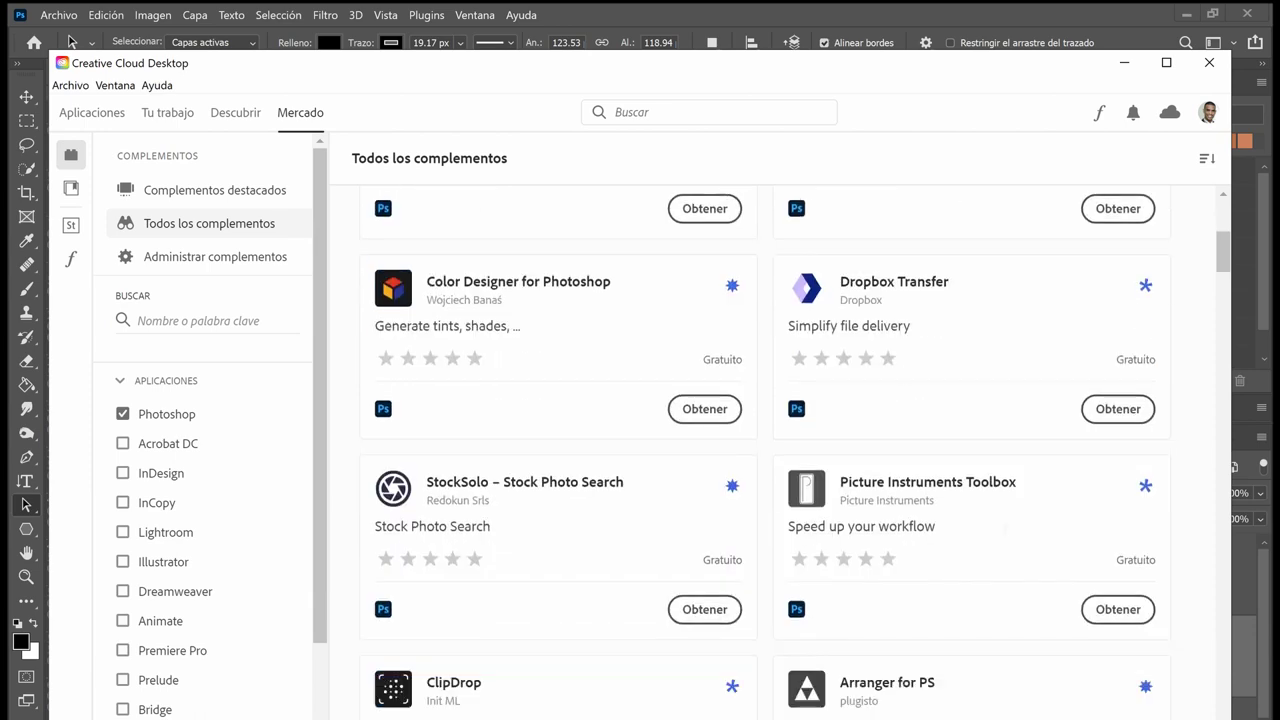
{"action": "scroll", "coordinate": [1034, 418], "scroll_direction": "down", "scroll_amount": 2}
{"action": "scroll", "coordinate": [796, 452], "scroll_direction": "down", "scroll_amount": 1}
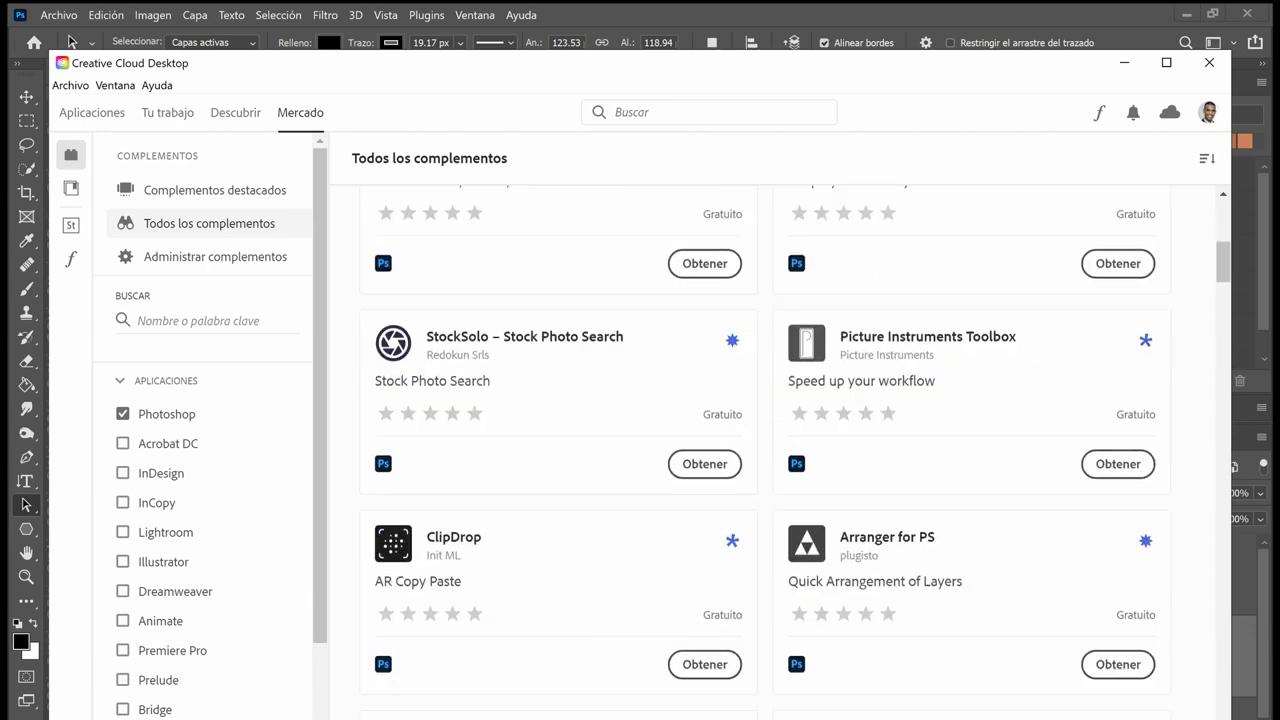
{"action": "scroll", "coordinate": [800, 460], "scroll_direction": "down", "scroll_amount": 2}
{"action": "scroll", "coordinate": [800, 460], "scroll_direction": "down", "scroll_amount": 2}
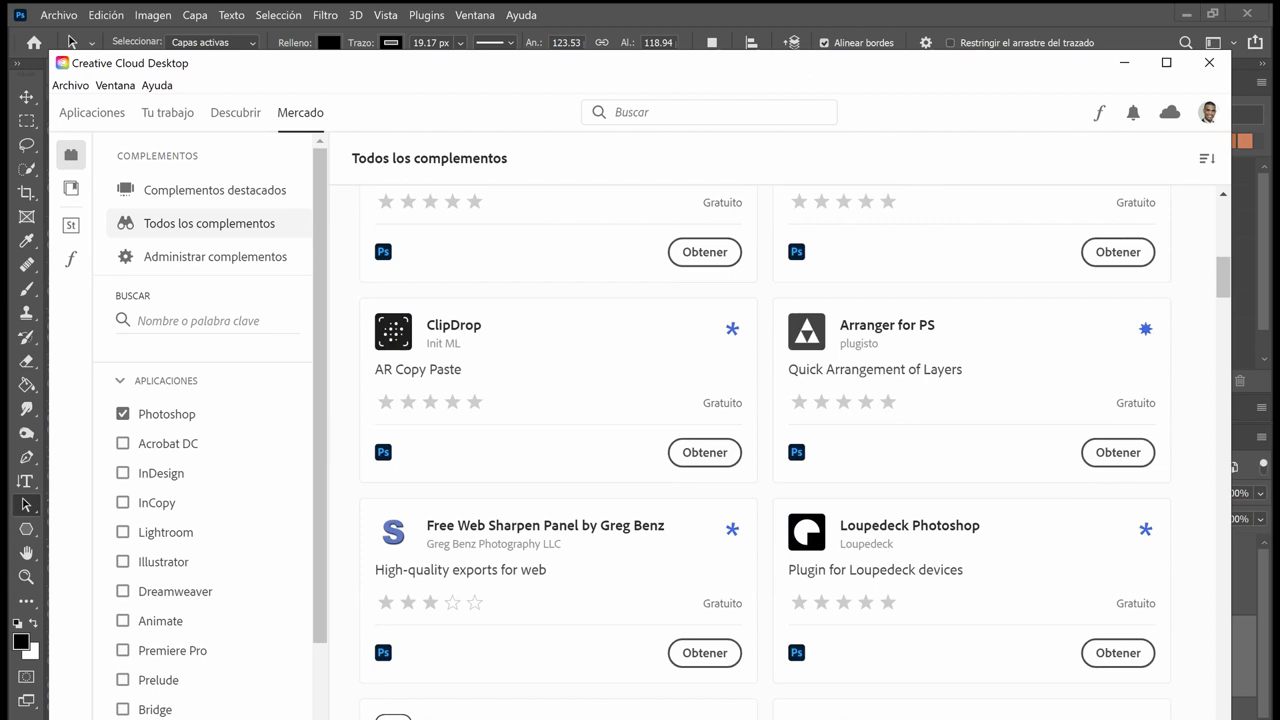
{"action": "left_click", "coordinate": [705, 252]}
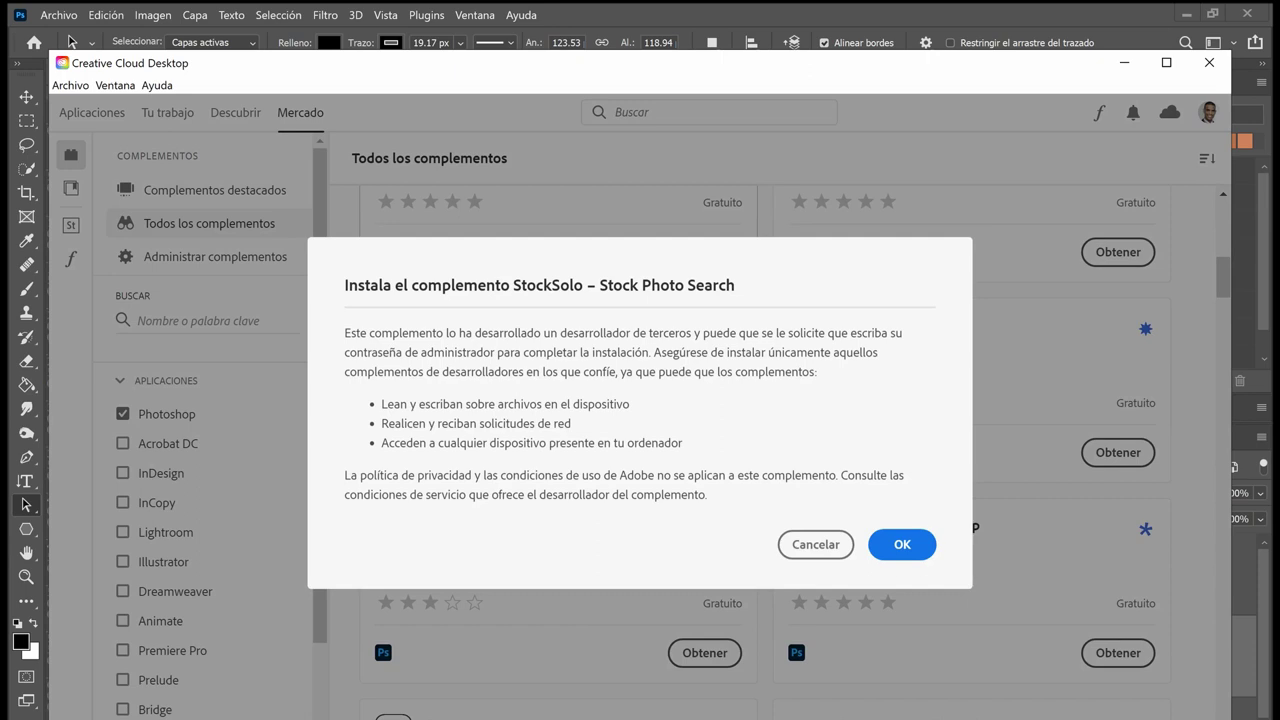
{"action": "key", "text": "Return"}
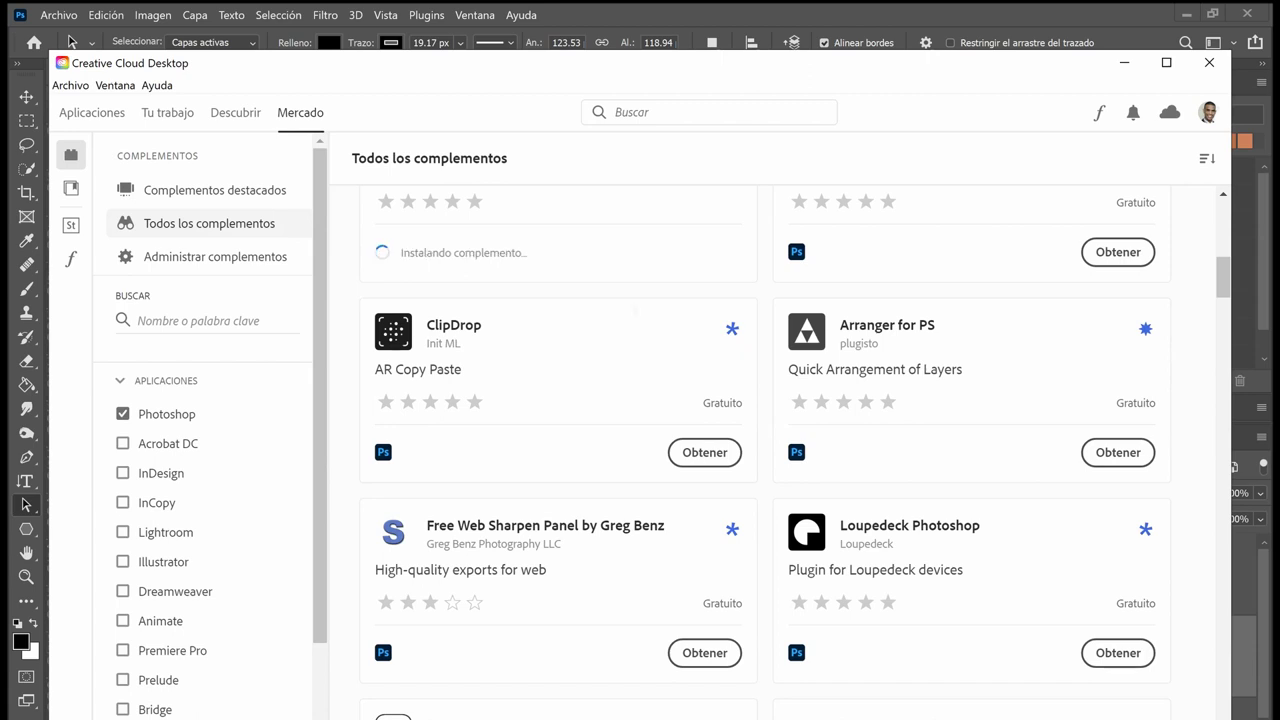
{"action": "scroll", "coordinate": [765, 450], "scroll_direction": "up", "scroll_amount": 3}
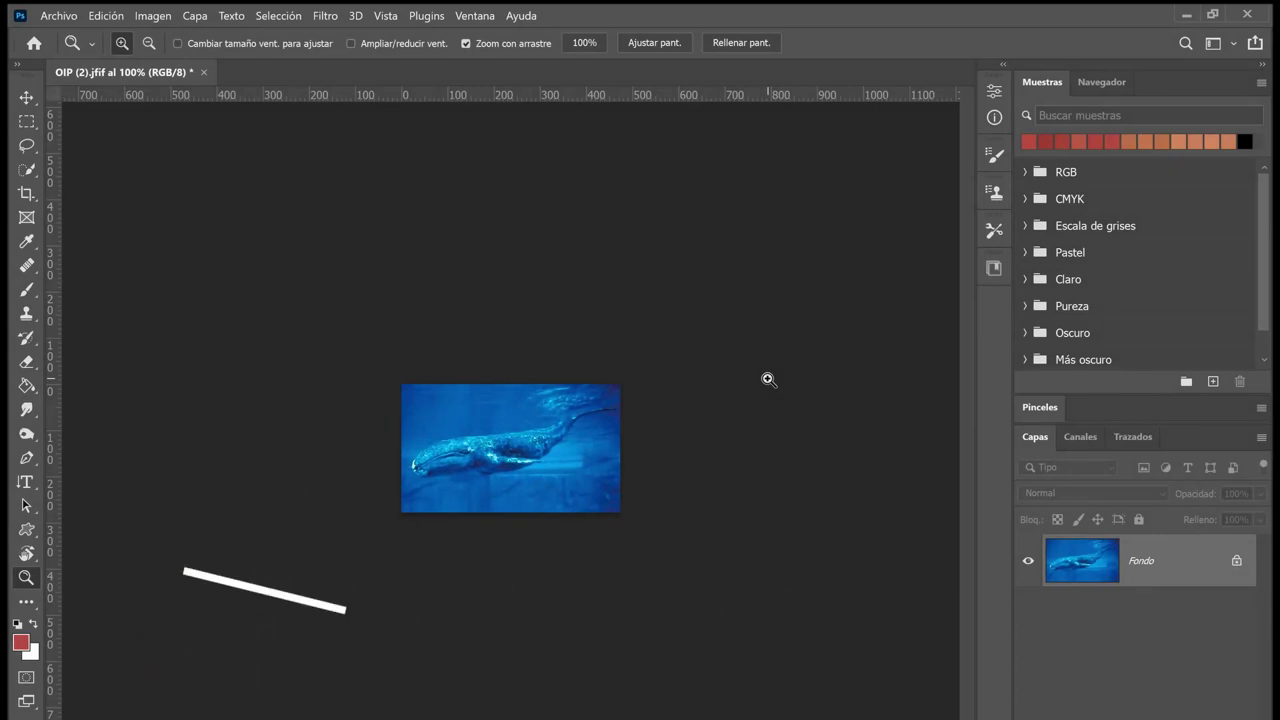
Show the Tutoriales prácticos list from the Ayuda menu in the Descubrir panel.
{"action": "left_click", "coordinate": [522, 16]}
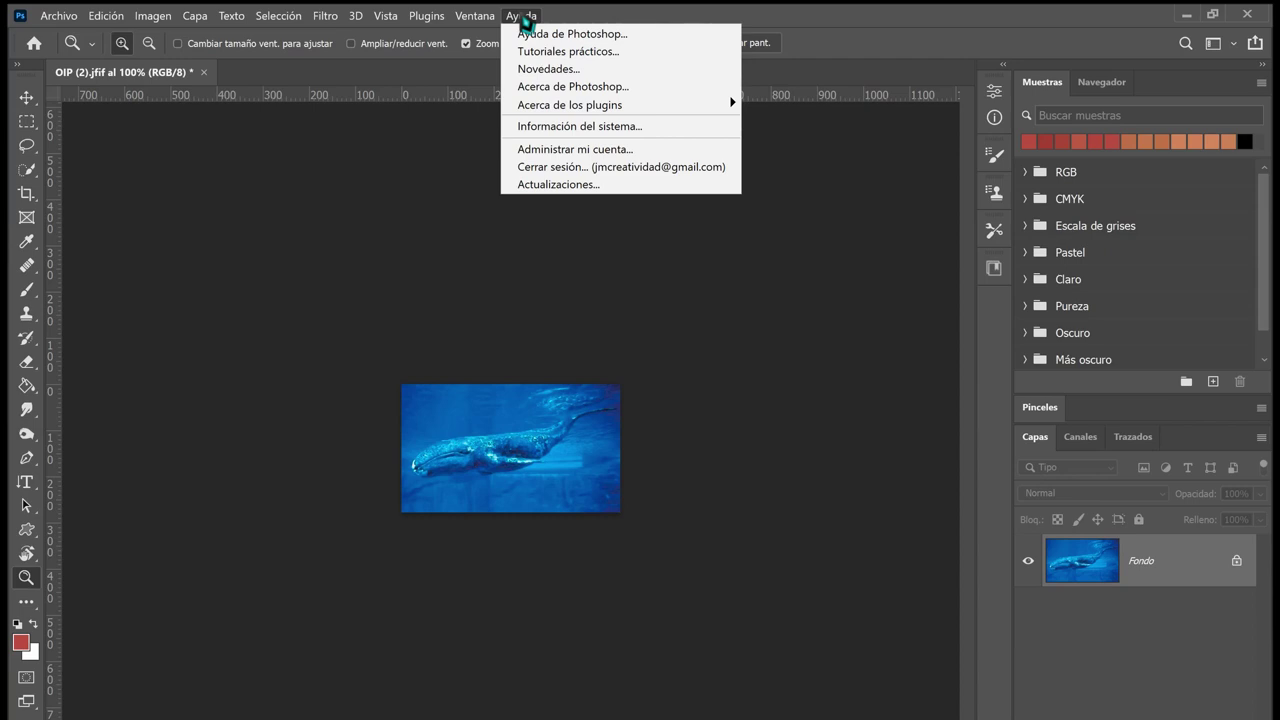
{"action": "left_click", "coordinate": [578, 65]}
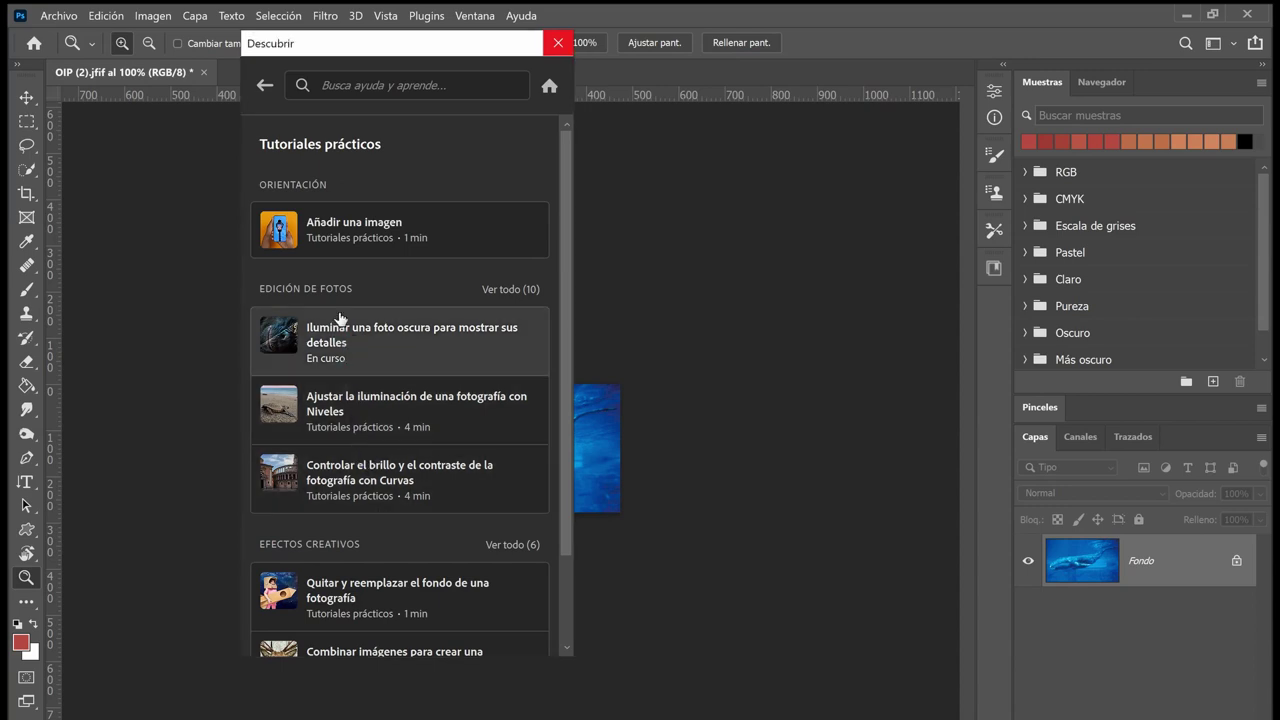
Launch the 'Quitar y reemplazar el fondo de una fotografía' tutorial with Iniciar tutorial.
{"action": "left_click", "coordinate": [331, 595]}
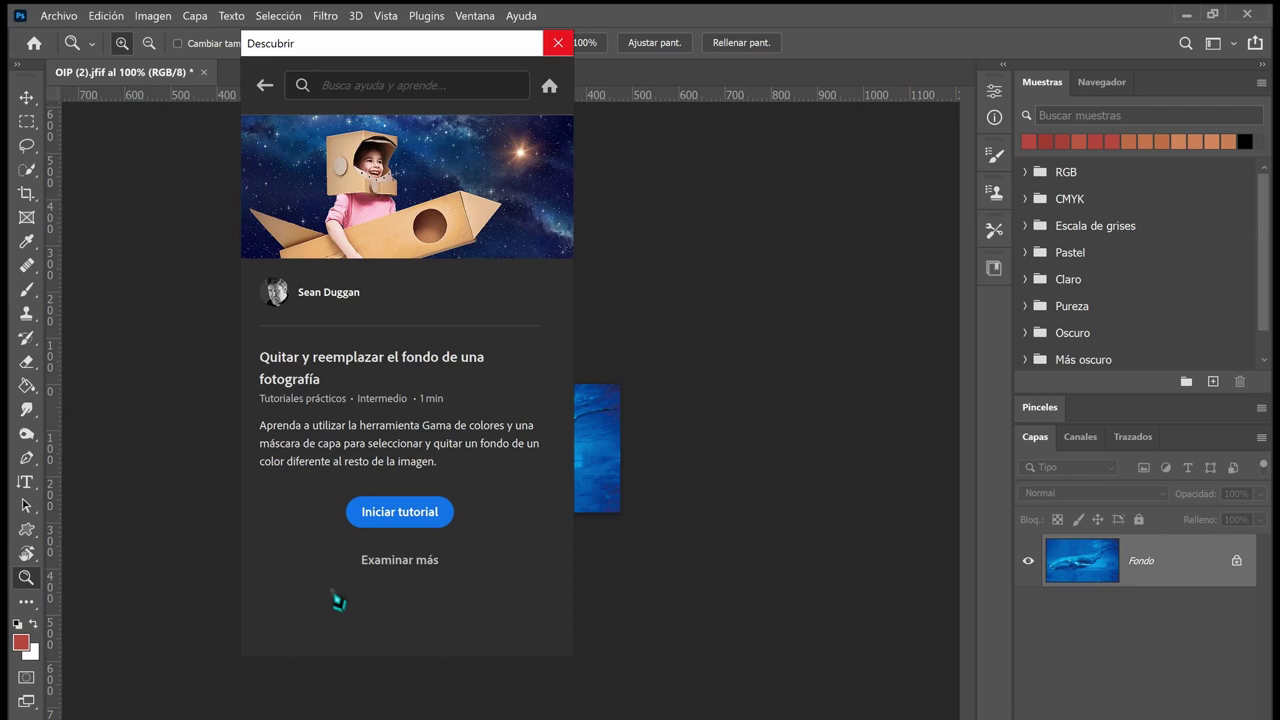
{"action": "left_click", "coordinate": [410, 513]}
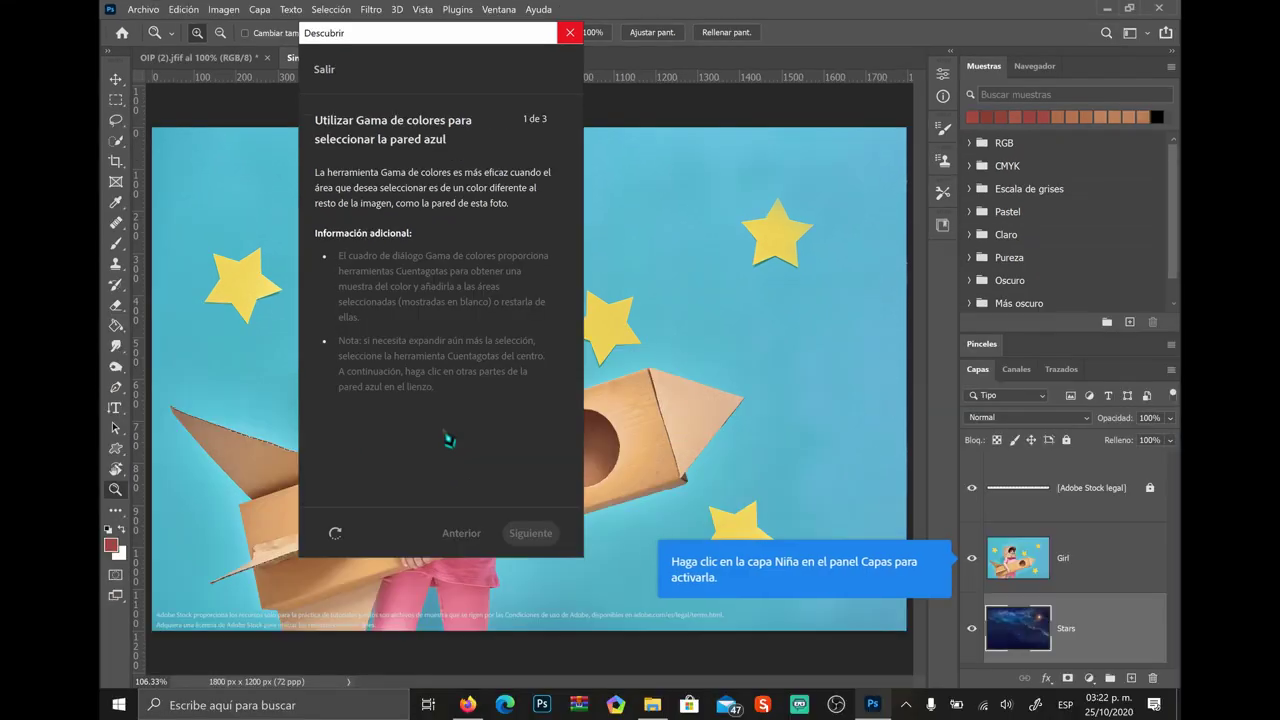
Select the Girl layer and bring up the Selección > Gama de colores dialog.
{"action": "left_click", "coordinate": [1018, 580]}
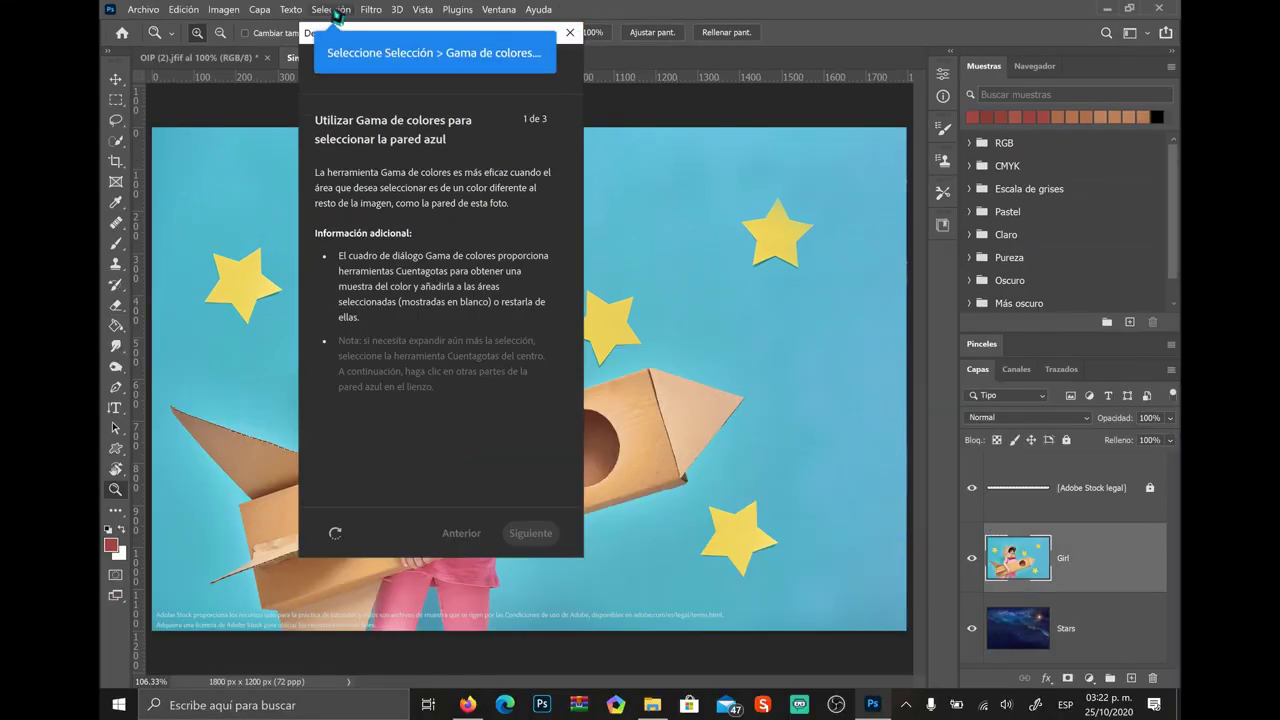
{"action": "left_click", "coordinate": [334, 10]}
{"action": "left_click", "coordinate": [352, 161]}
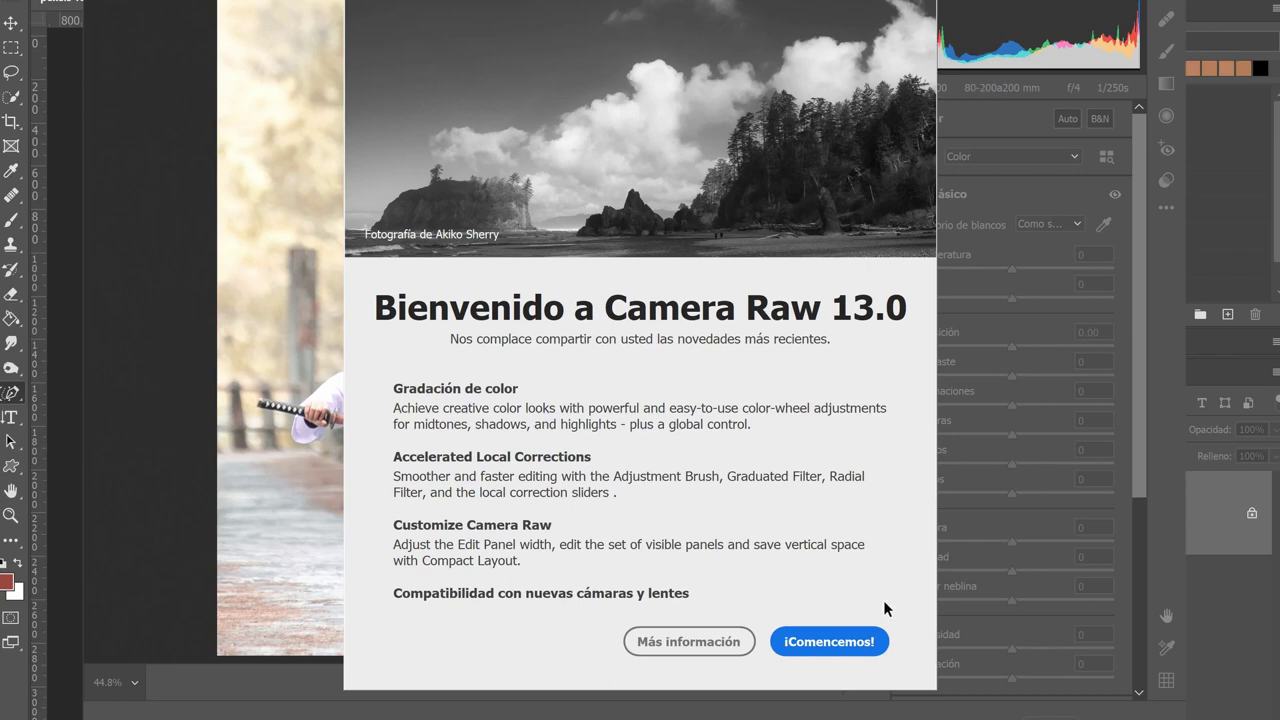
Dismiss the Camera Raw welcome screen and expand the Color Grading panel.
{"action": "left_click", "coordinate": [832, 652]}
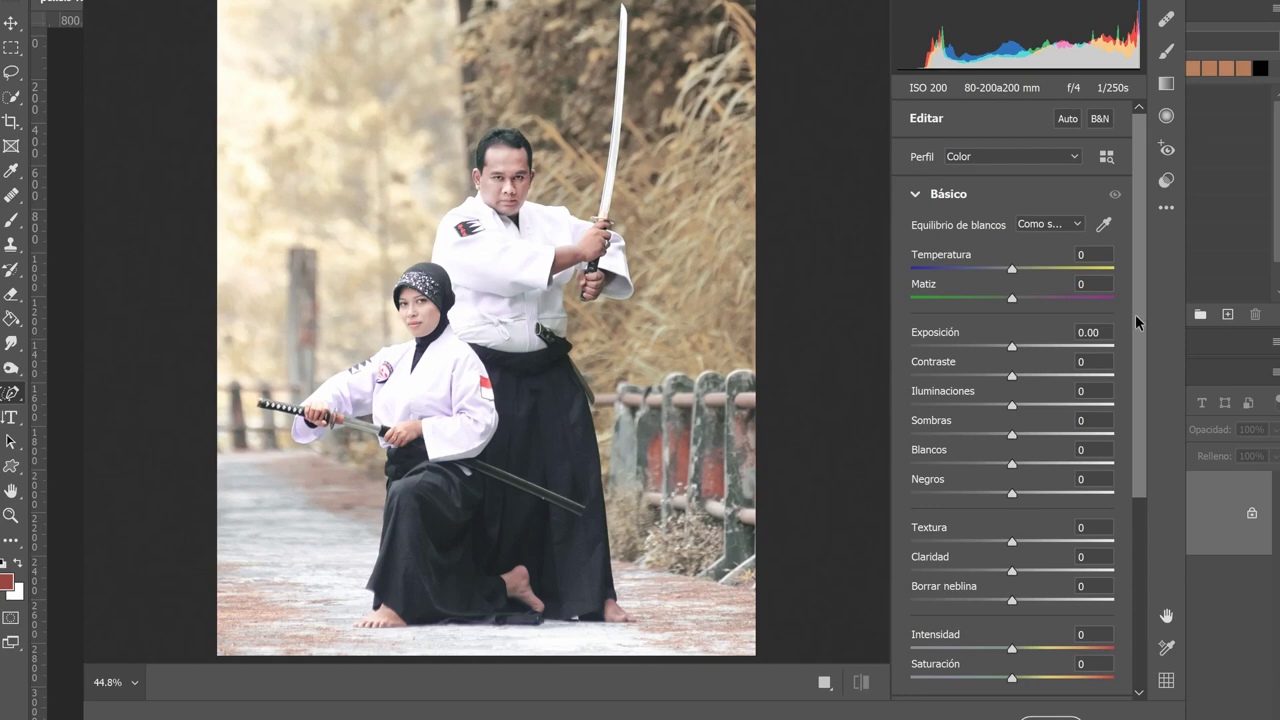
{"action": "scroll", "coordinate": [1135, 330], "scroll_direction": "down", "scroll_amount": 1}
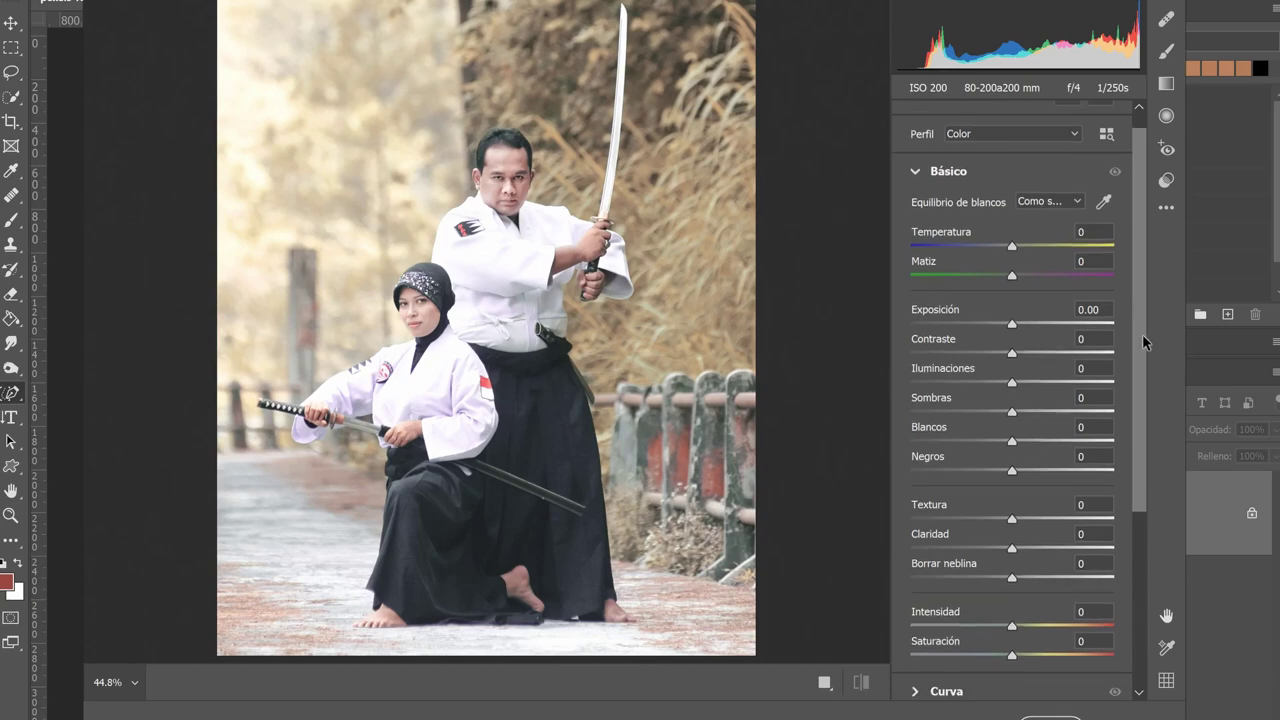
{"action": "scroll", "coordinate": [1104, 386], "scroll_direction": "down", "scroll_amount": 2}
{"action": "left_click_drag", "start_coordinate": [1133, 398], "coordinate": [1143, 507]}
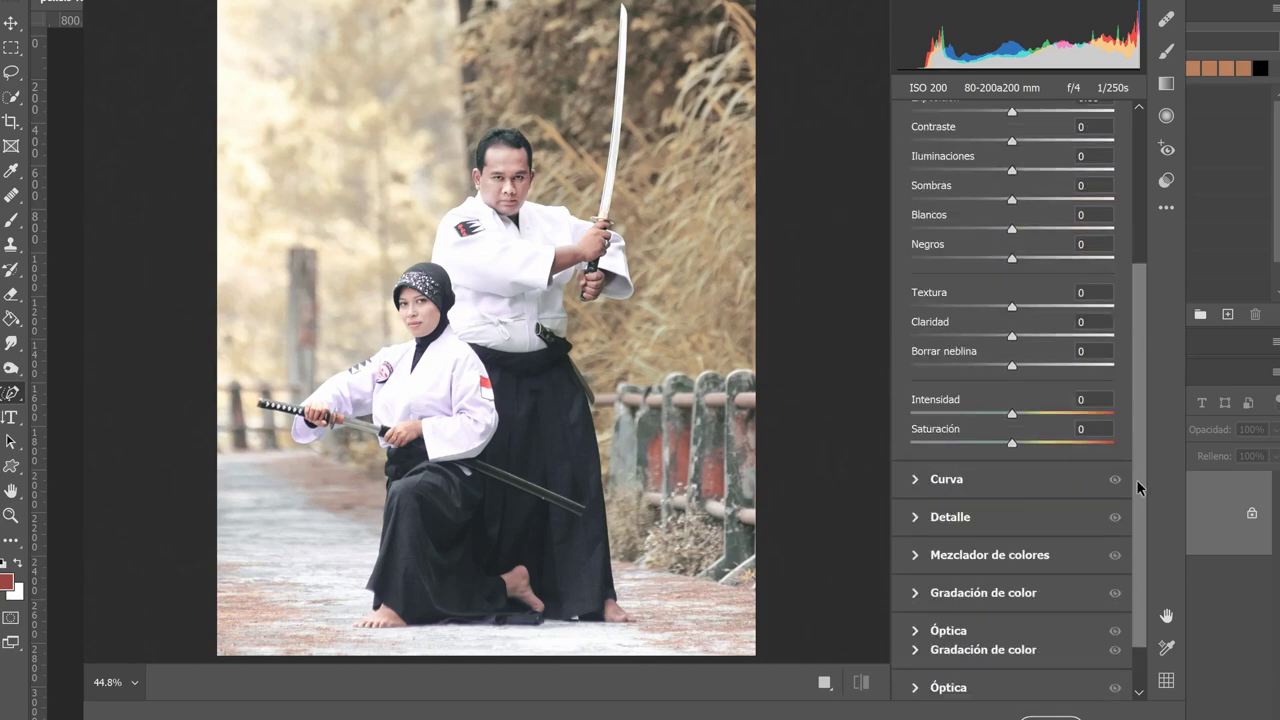
{"action": "scroll", "coordinate": [1143, 507], "scroll_direction": "down", "scroll_amount": 1}
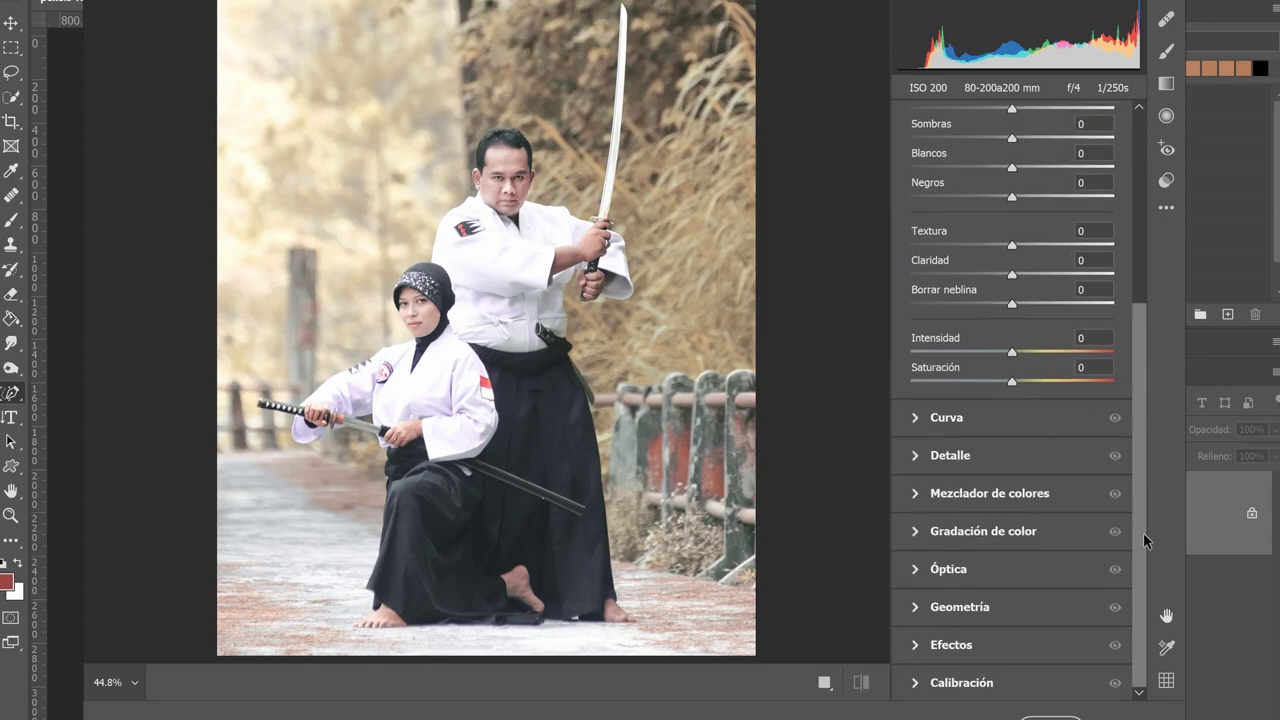
{"action": "left_click", "coordinate": [952, 530]}
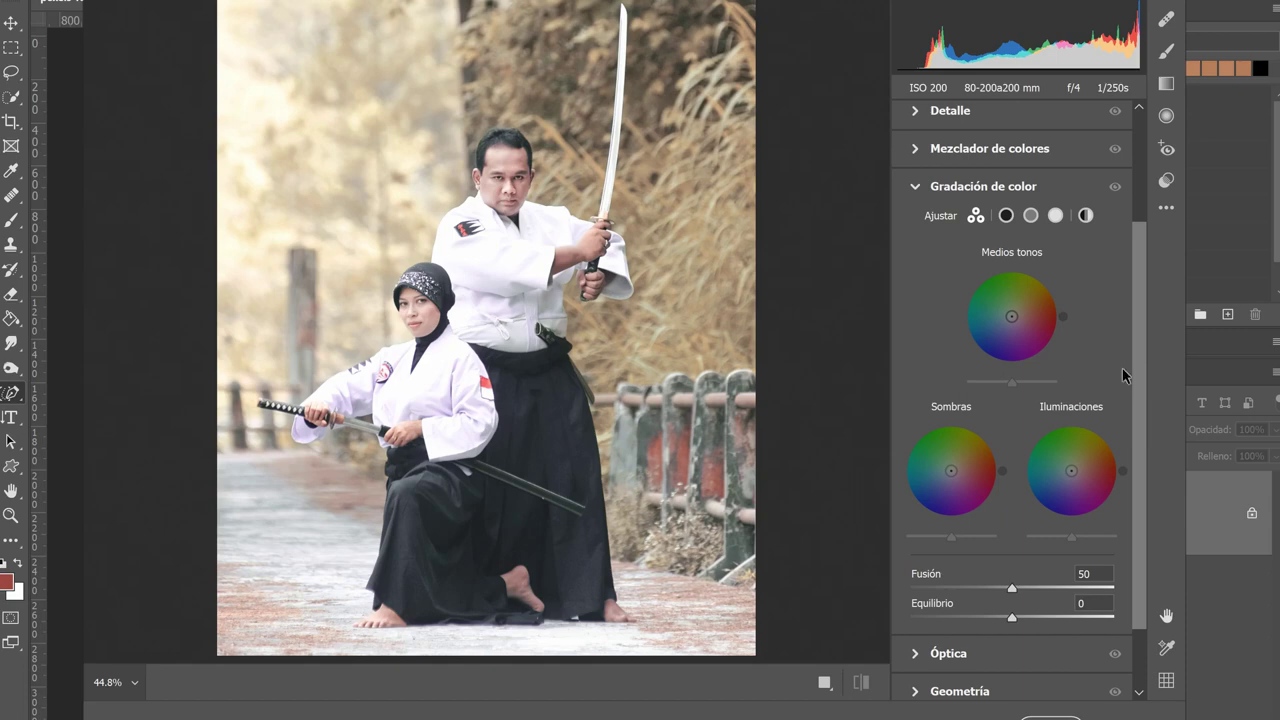
{"action": "mouse_move", "coordinate": [951, 470]}
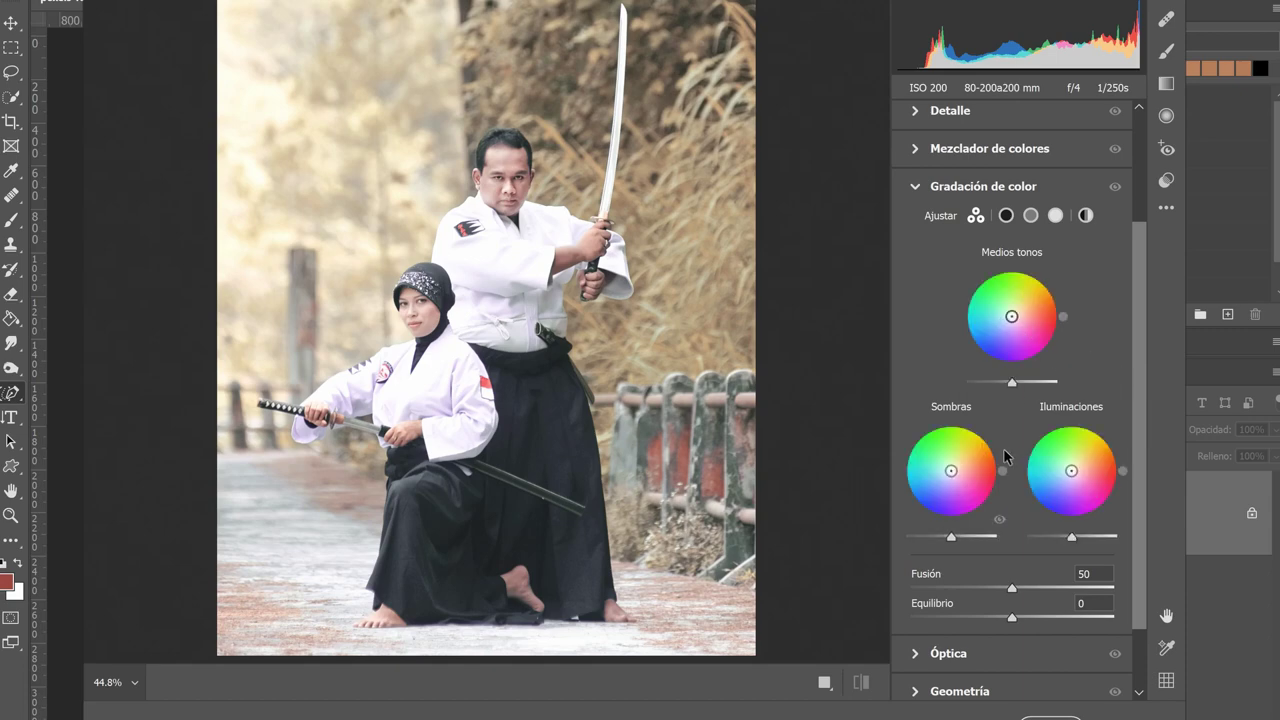
Grade shadows red, highlights blue, midtones cyan-green, with blending 64 and balance -43.
{"action": "left_click", "coordinate": [960, 476]}
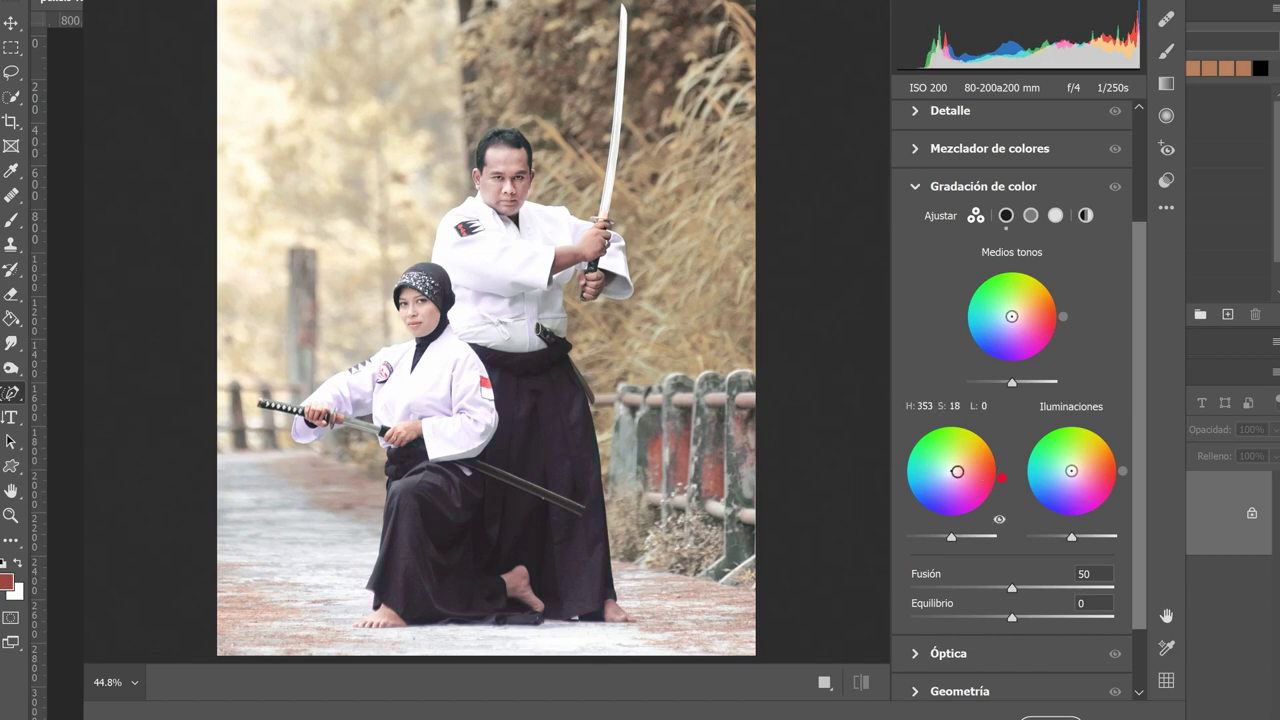
{"action": "left_click_drag", "start_coordinate": [951, 471], "coordinate": [988, 467]}
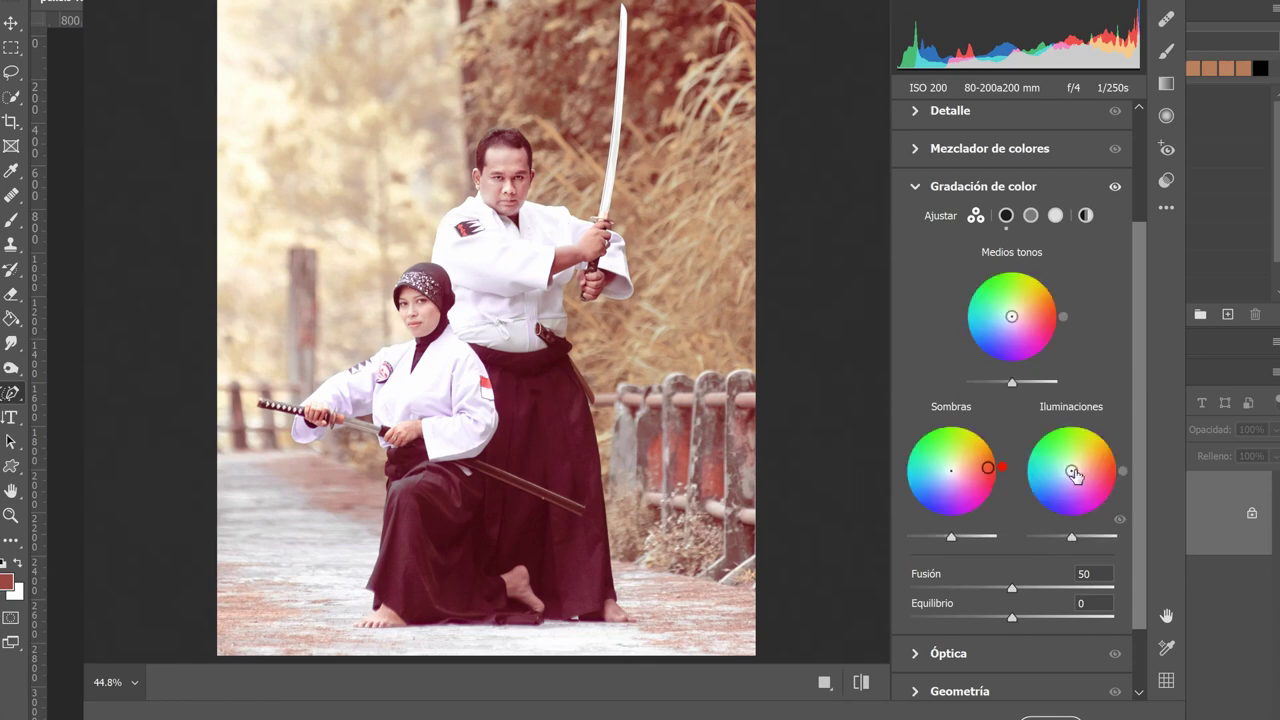
{"action": "left_click_drag", "start_coordinate": [1071, 471], "coordinate": [1047, 513]}
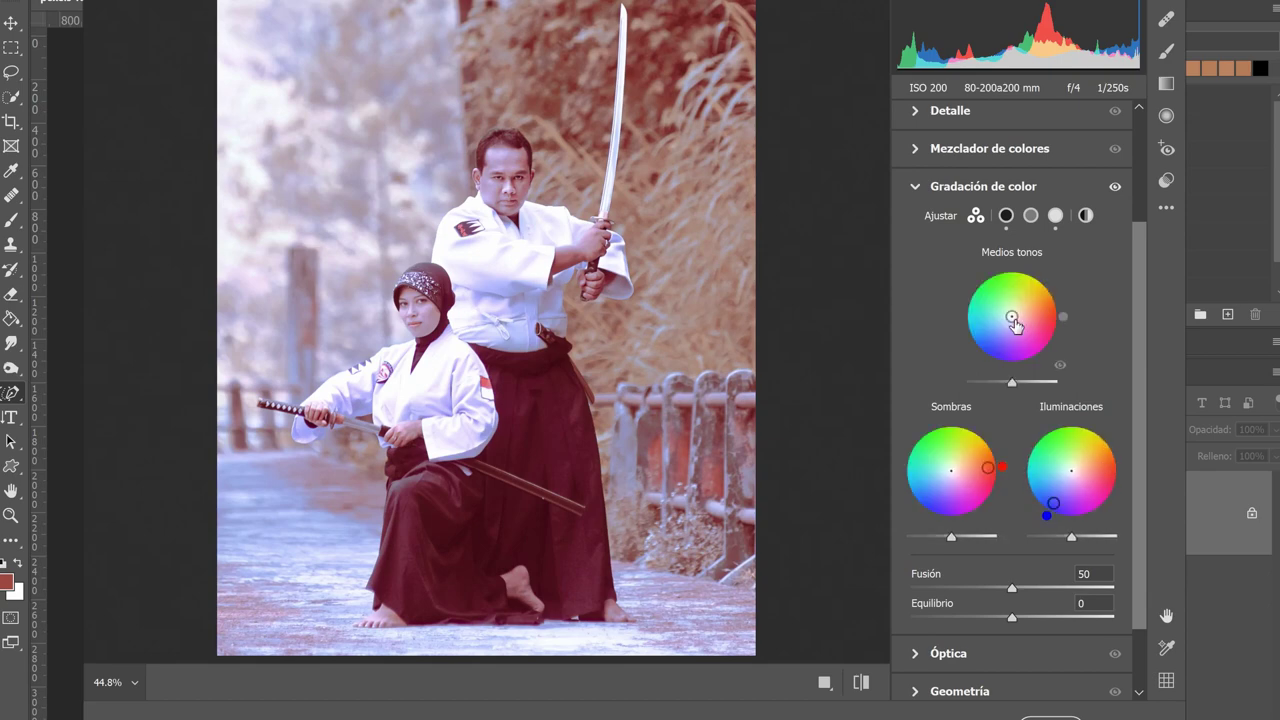
{"action": "mouse_move", "coordinate": [1012, 316]}
{"action": "left_mouse_down"}
{"action": "mouse_move", "coordinate": [994, 301]}
{"action": "mouse_move", "coordinate": [1009, 353]}
{"action": "mouse_move", "coordinate": [1042, 338]}
{"action": "mouse_move", "coordinate": [970, 333]}
{"action": "left_mouse_up"}
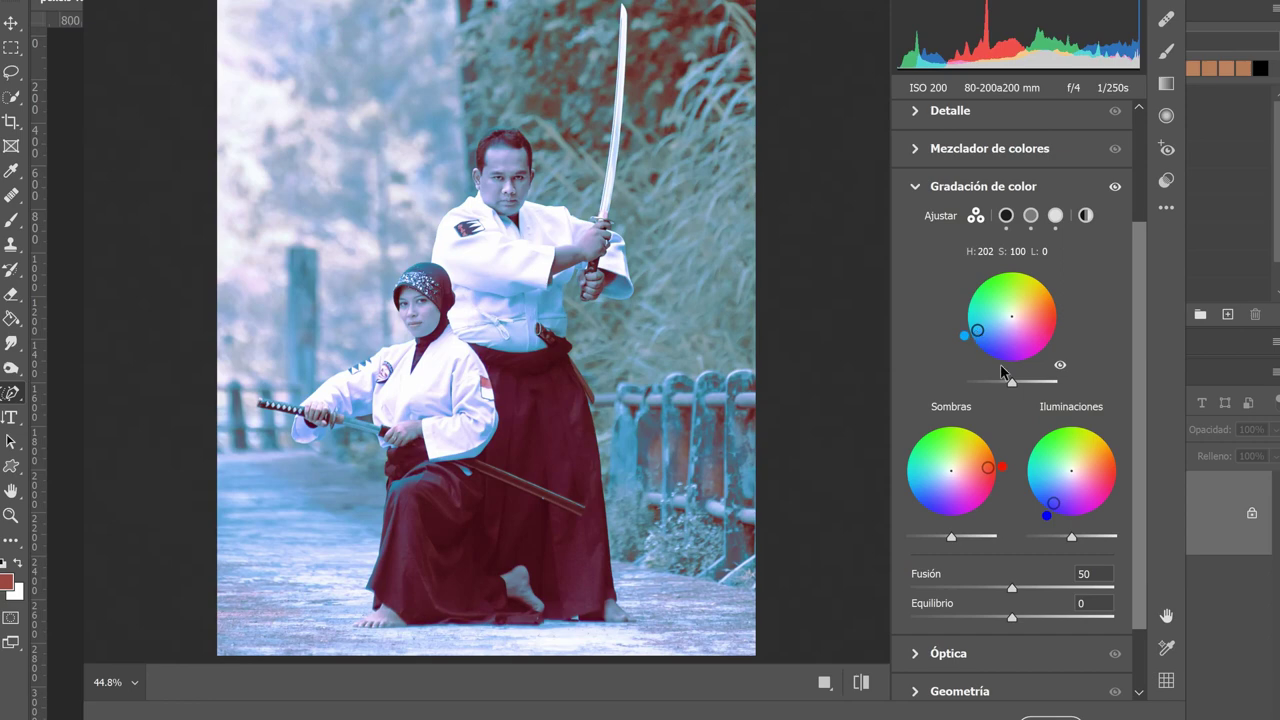
{"action": "mouse_move", "coordinate": [1013, 383]}
{"action": "left_mouse_down"}
{"action": "mouse_move", "coordinate": [996, 383]}
{"action": "mouse_move", "coordinate": [1043, 383]}
{"action": "left_mouse_up"}
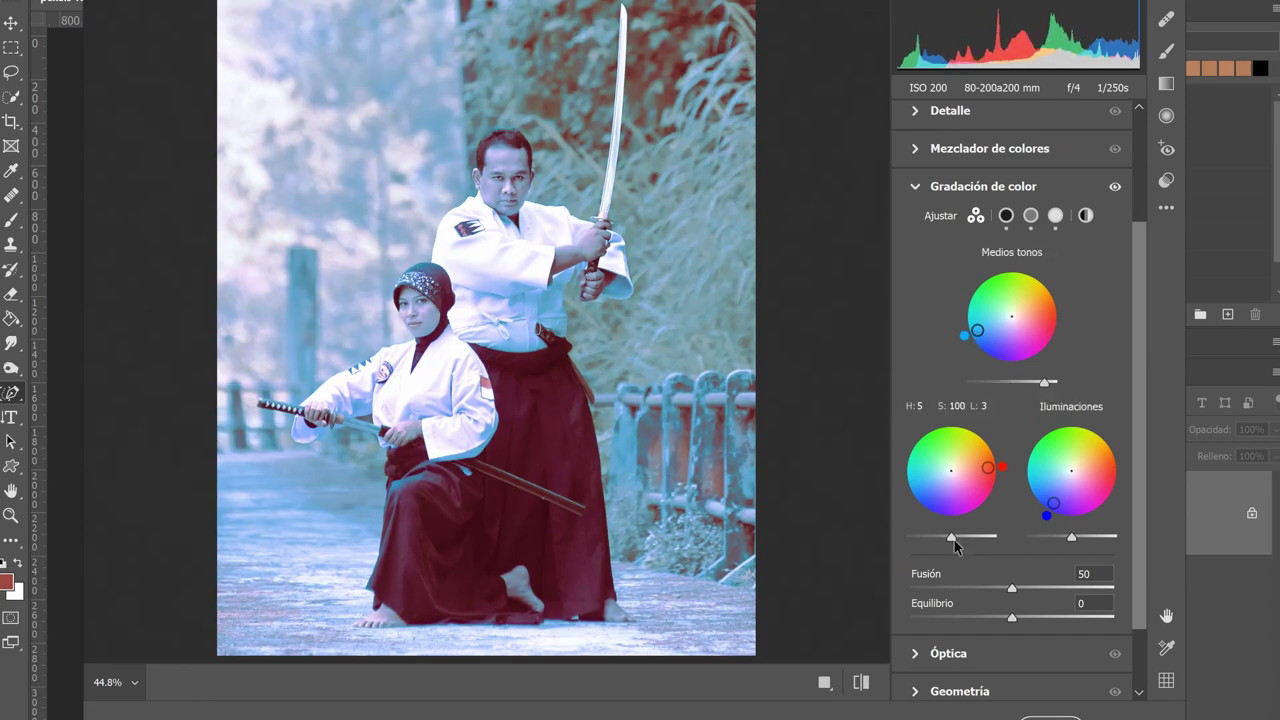
{"action": "left_click_drag", "start_coordinate": [952, 538], "coordinate": [977, 540]}
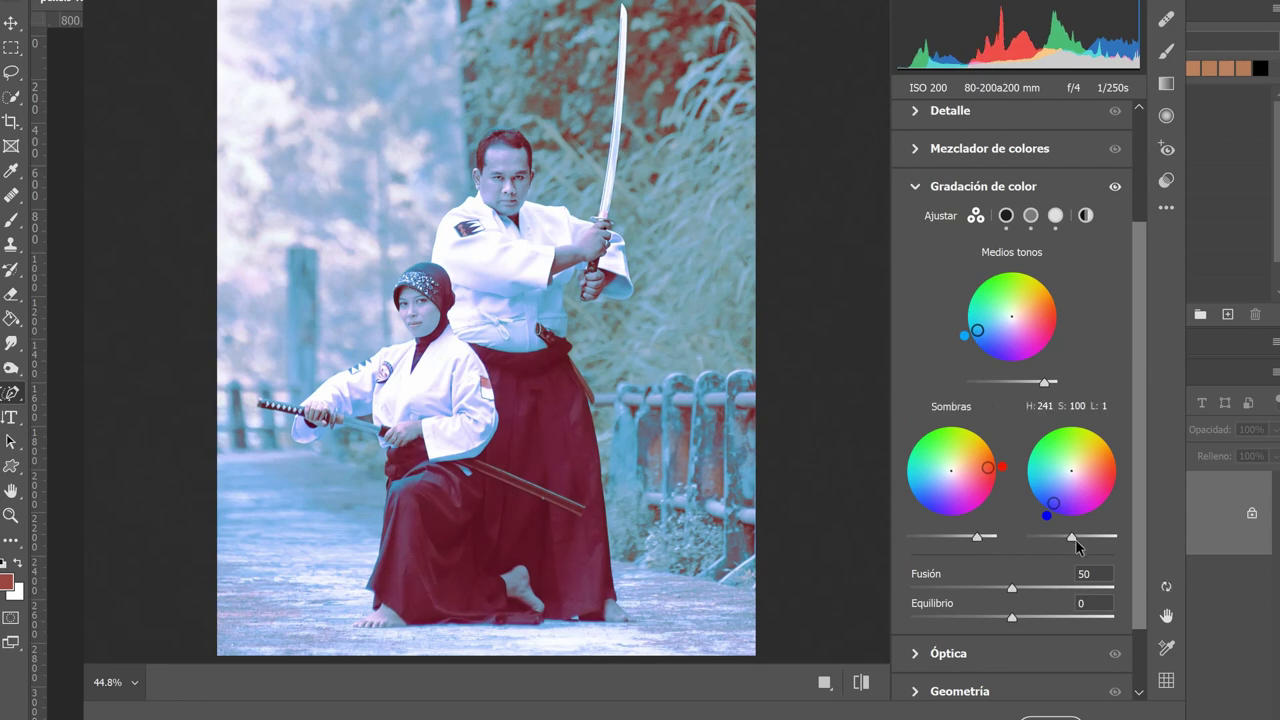
{"action": "left_click_drag", "start_coordinate": [1073, 537], "coordinate": [1063, 538]}
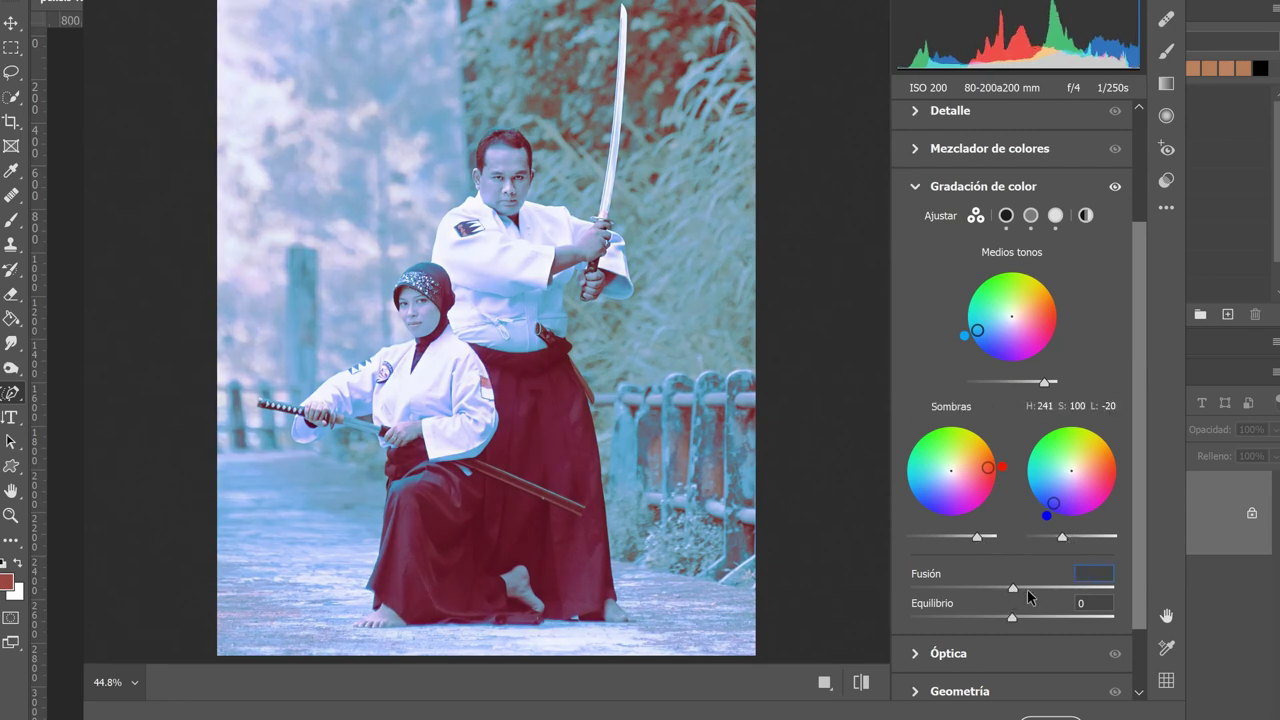
{"action": "mouse_move", "coordinate": [1030, 597]}
{"action": "left_mouse_down"}
{"action": "mouse_move", "coordinate": [1040, 590]}
{"action": "mouse_move", "coordinate": [970, 622]}
{"action": "left_mouse_up"}
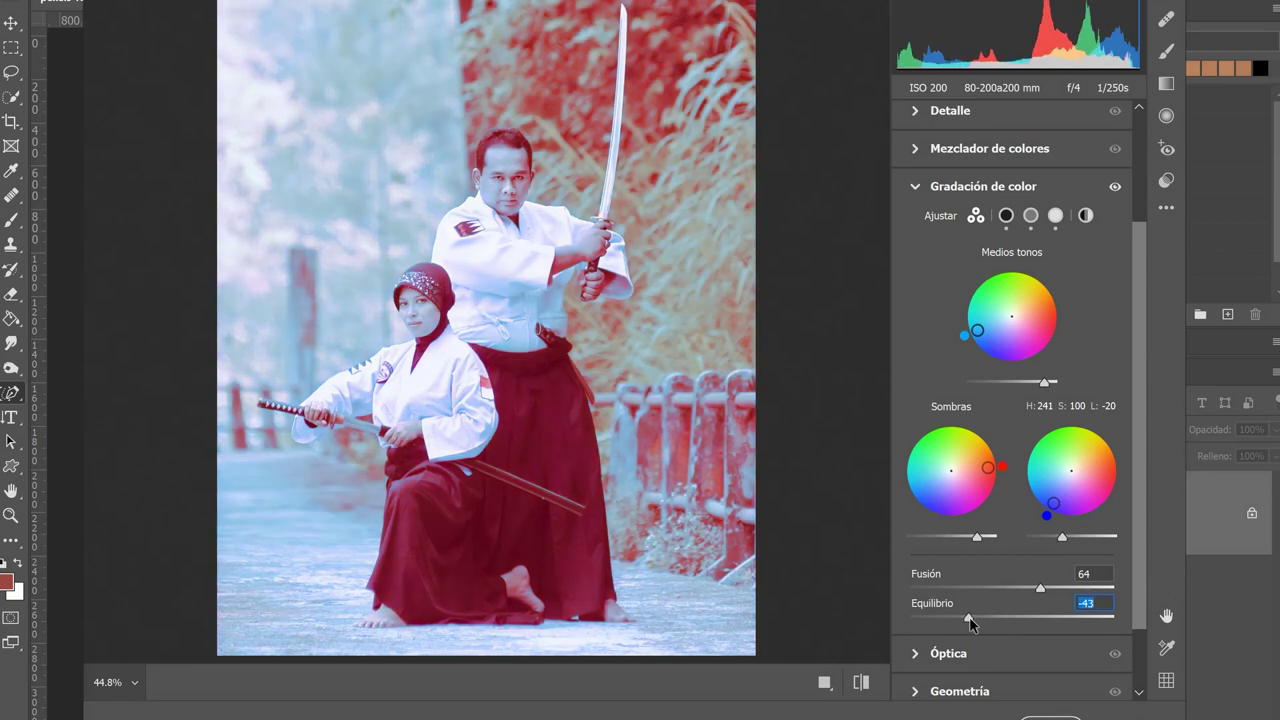
Inspect the Shadows, Midtones and Highlights wheels individually, then return to Global view.
{"action": "left_click", "coordinate": [1007, 218]}
{"action": "left_click", "coordinate": [1031, 218]}
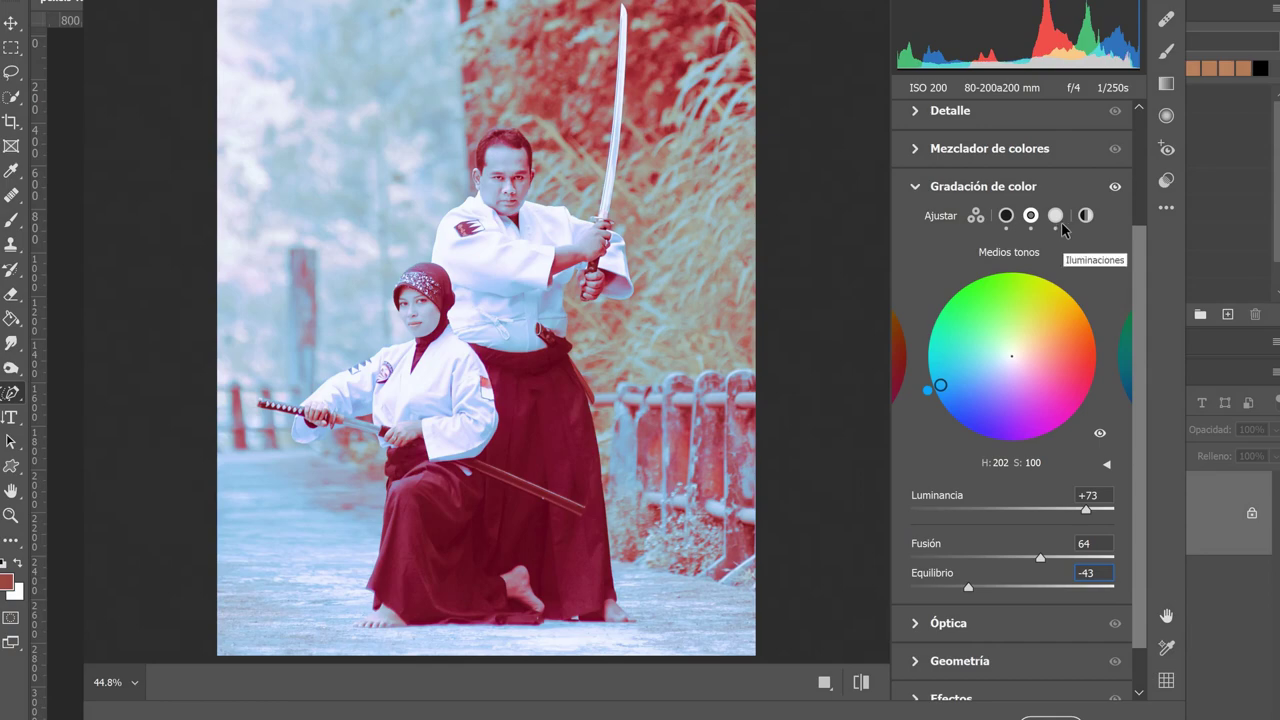
{"action": "left_click", "coordinate": [1058, 220]}
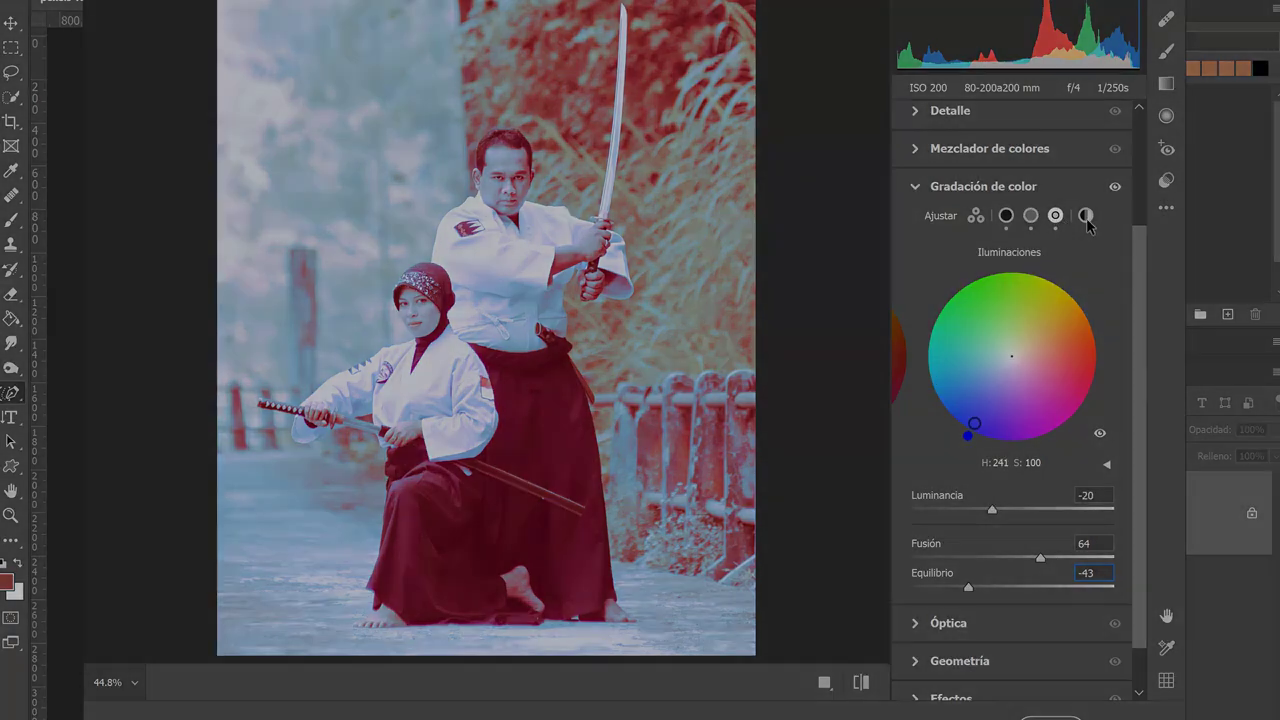
{"action": "left_click", "coordinate": [1087, 216]}
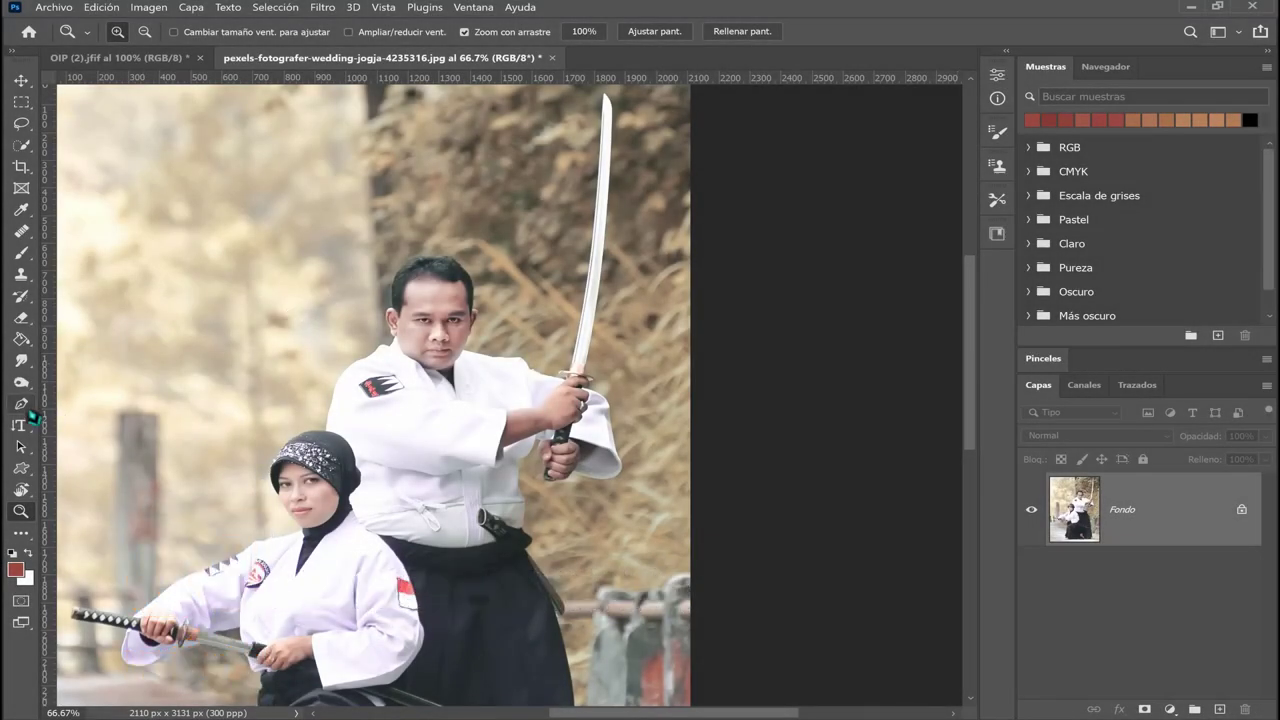
Enable Activar herramienta Trazado con detección de contenido in Technology Previews preferences.
{"action": "left_click", "coordinate": [31, 411]}
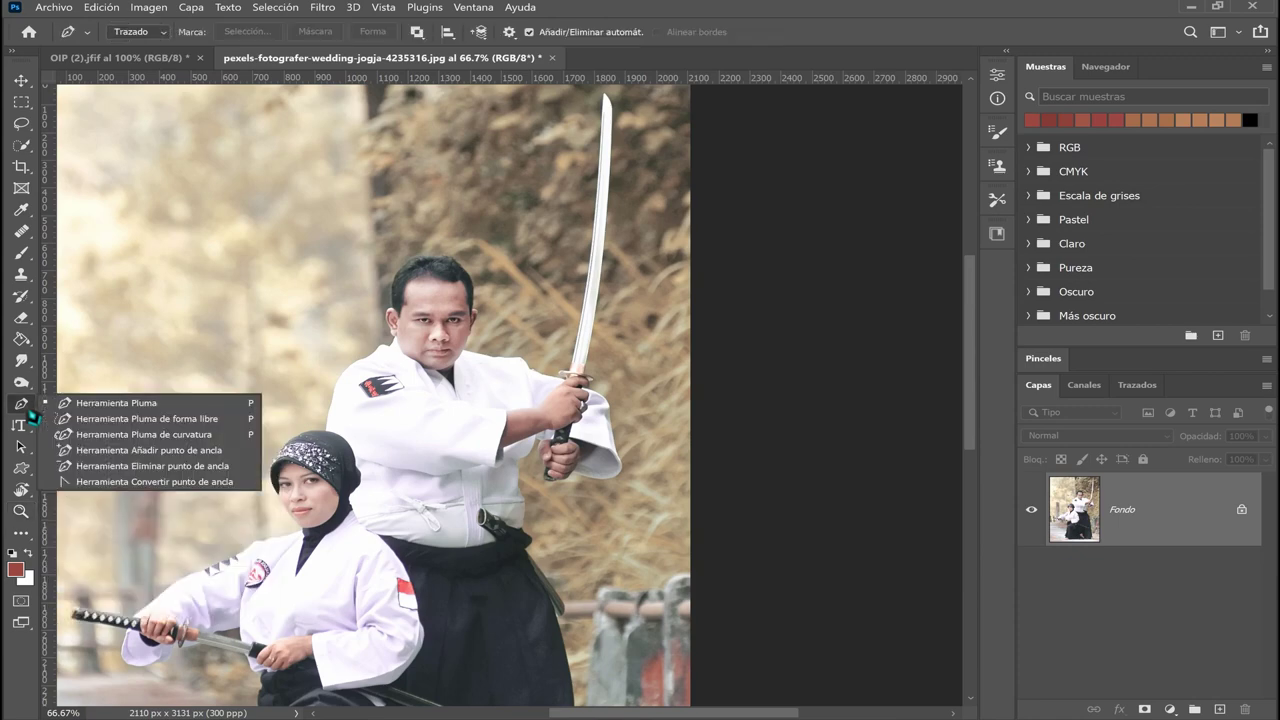
{"action": "left_click", "coordinate": [116, 14]}
{"action": "mouse_move", "coordinate": [126, 652]}
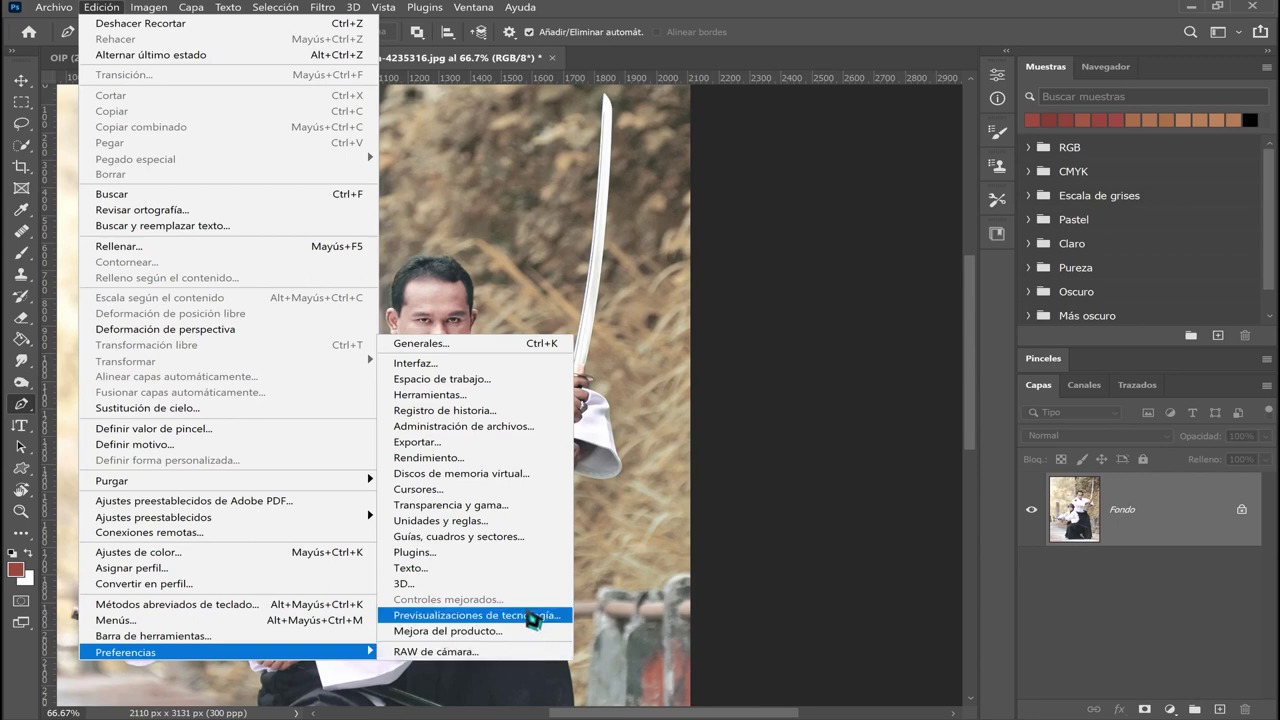
{"action": "left_click", "coordinate": [533, 617]}
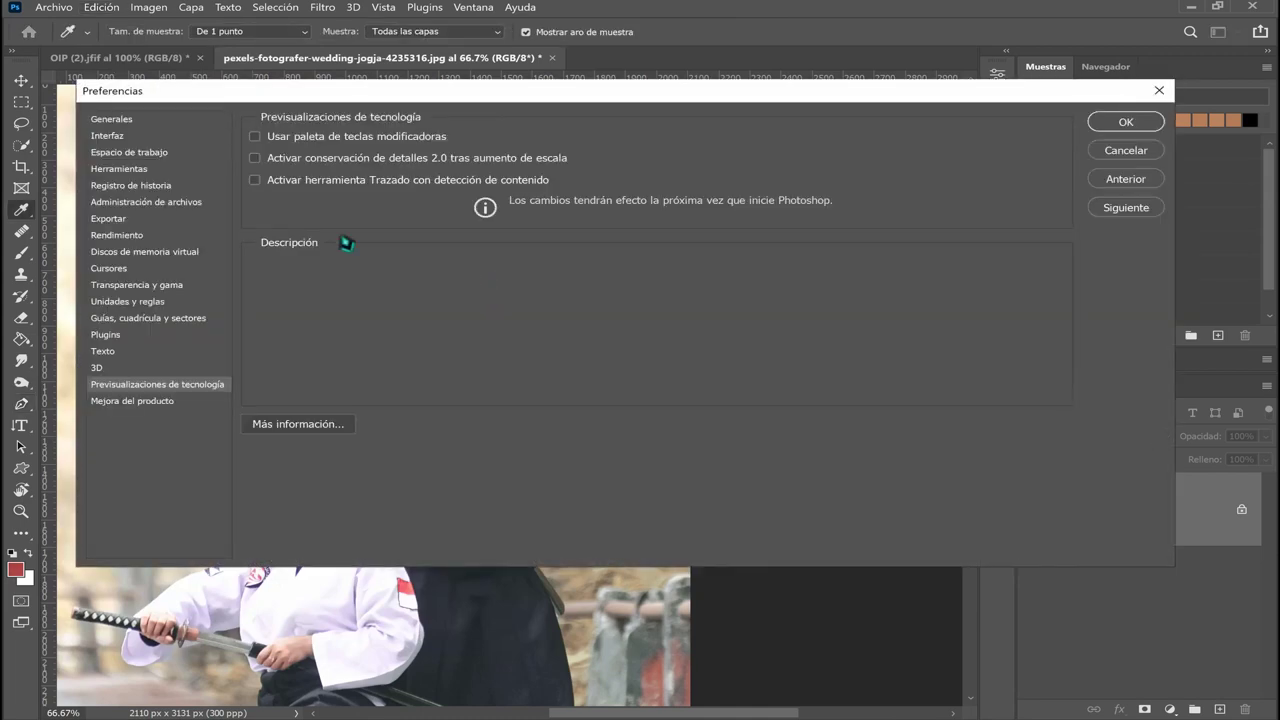
{"action": "mouse_move", "coordinate": [407, 180]}
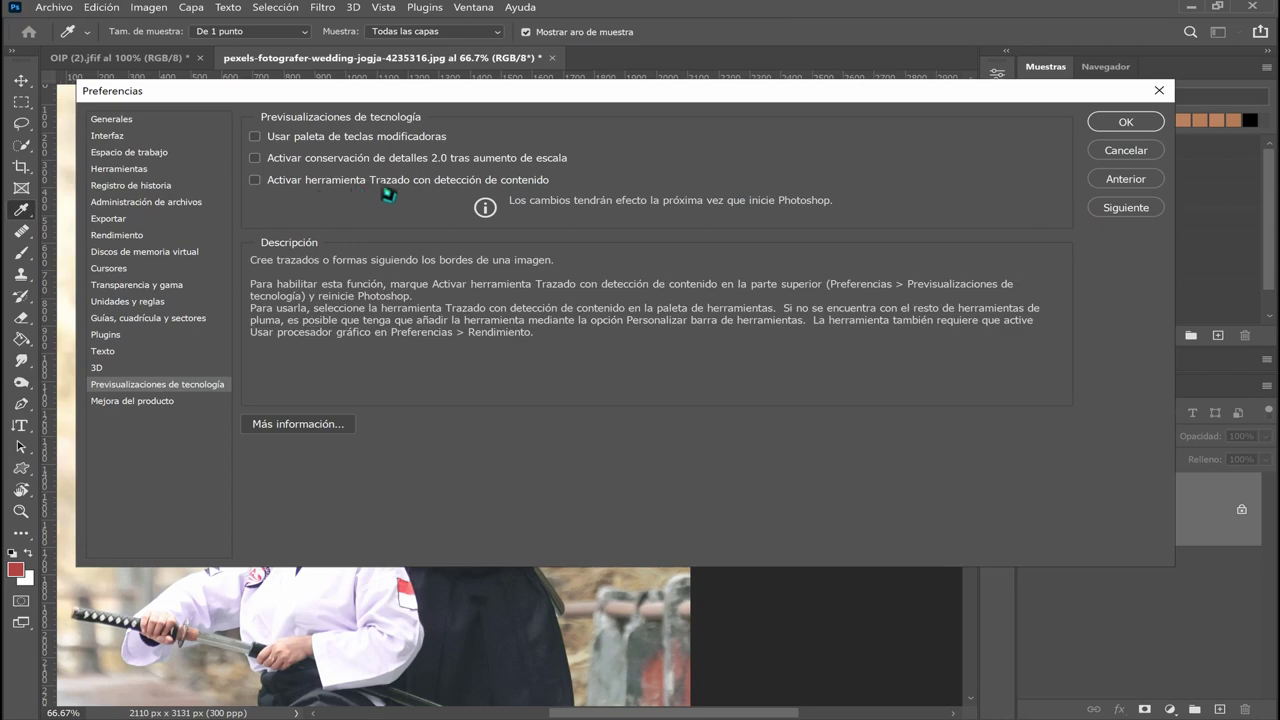
{"action": "left_click", "coordinate": [255, 180]}
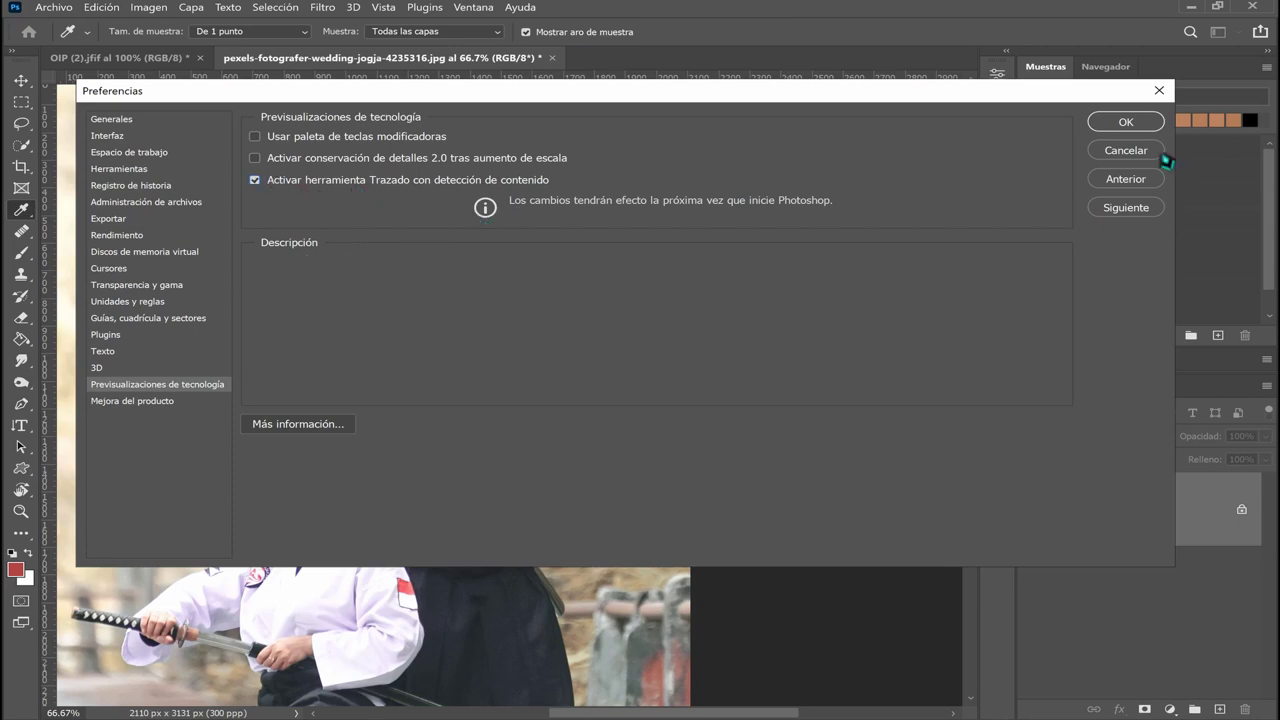
{"action": "left_click", "coordinate": [1126, 122]}
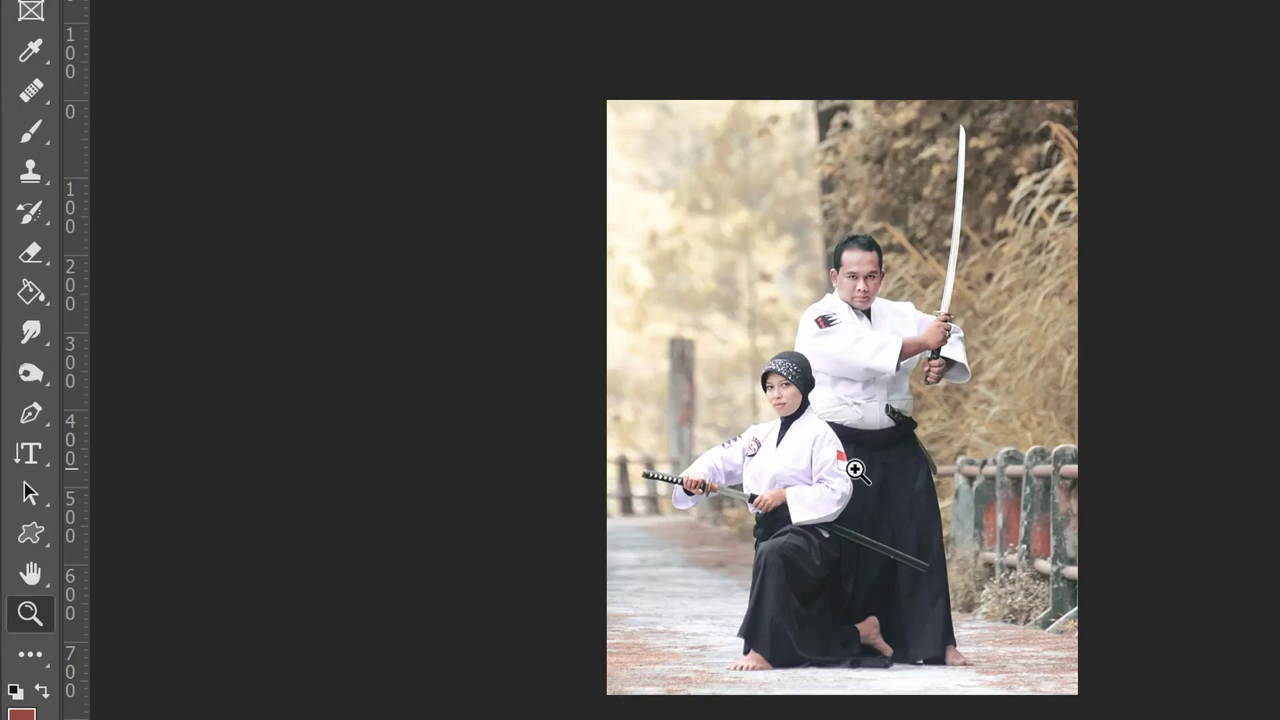
Switch from the pen tool variants to the Content-Aware Tracing pen.
{"action": "left_click", "coordinate": [44, 428]}
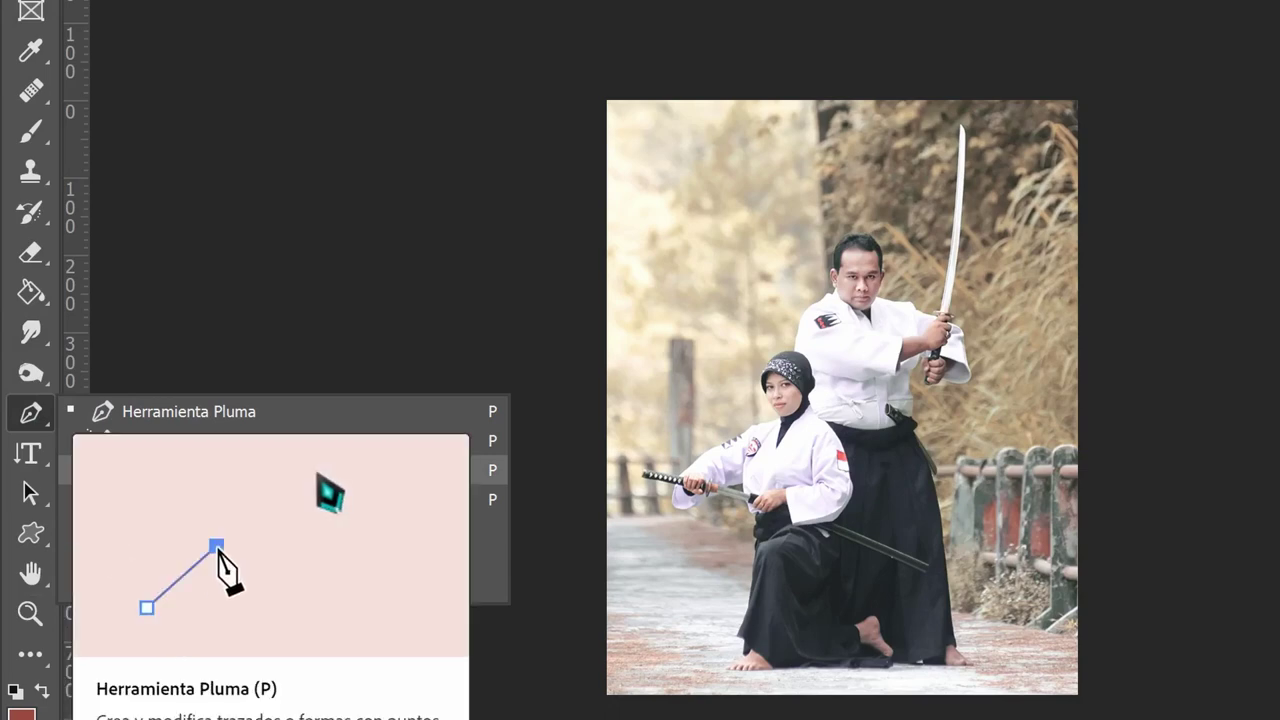
{"action": "key", "text": "Escape"}
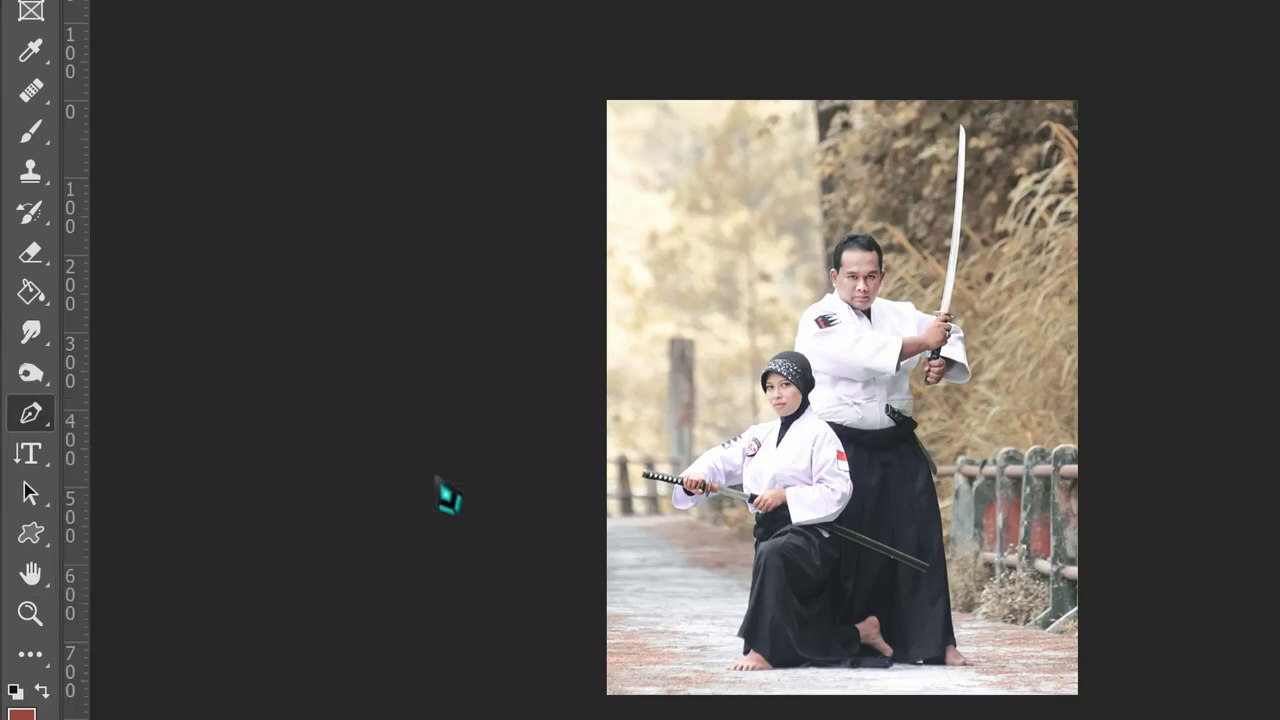
{"action": "key", "text": "shift+p"}
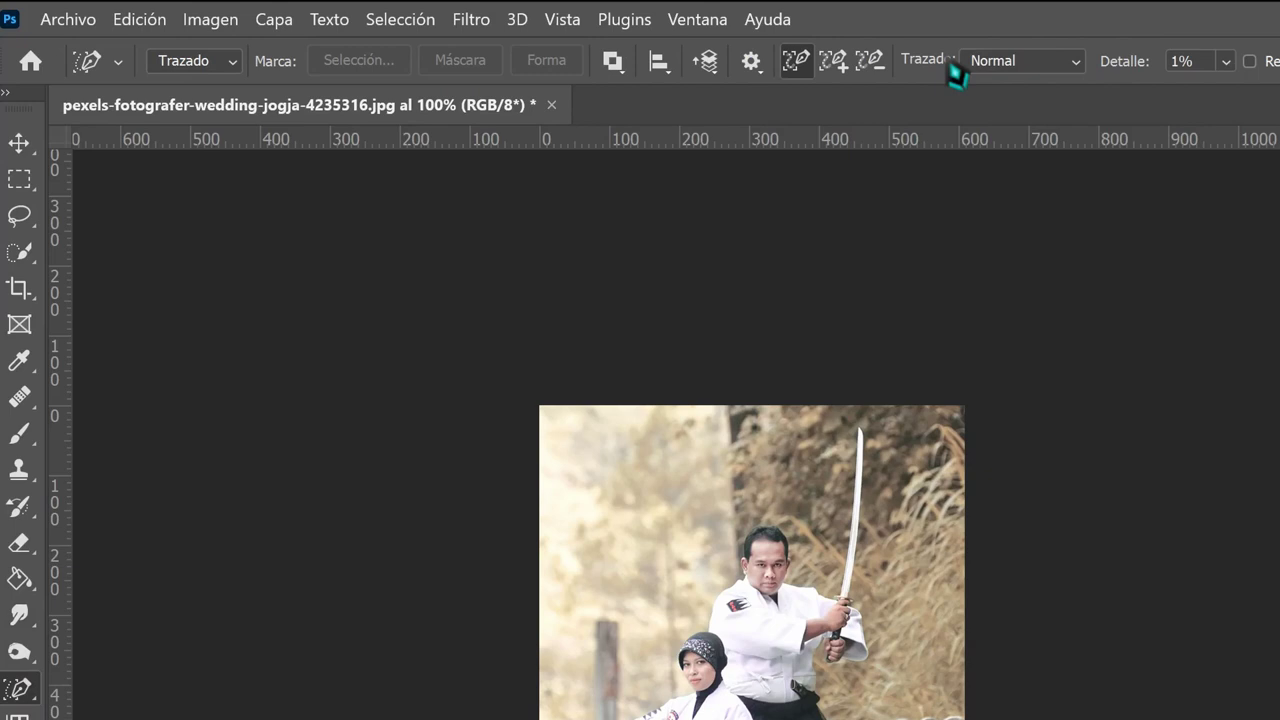
Try Detailed tracing, then set Tracing back to Normal with Detail at 12%.
{"action": "left_click", "coordinate": [1060, 74]}
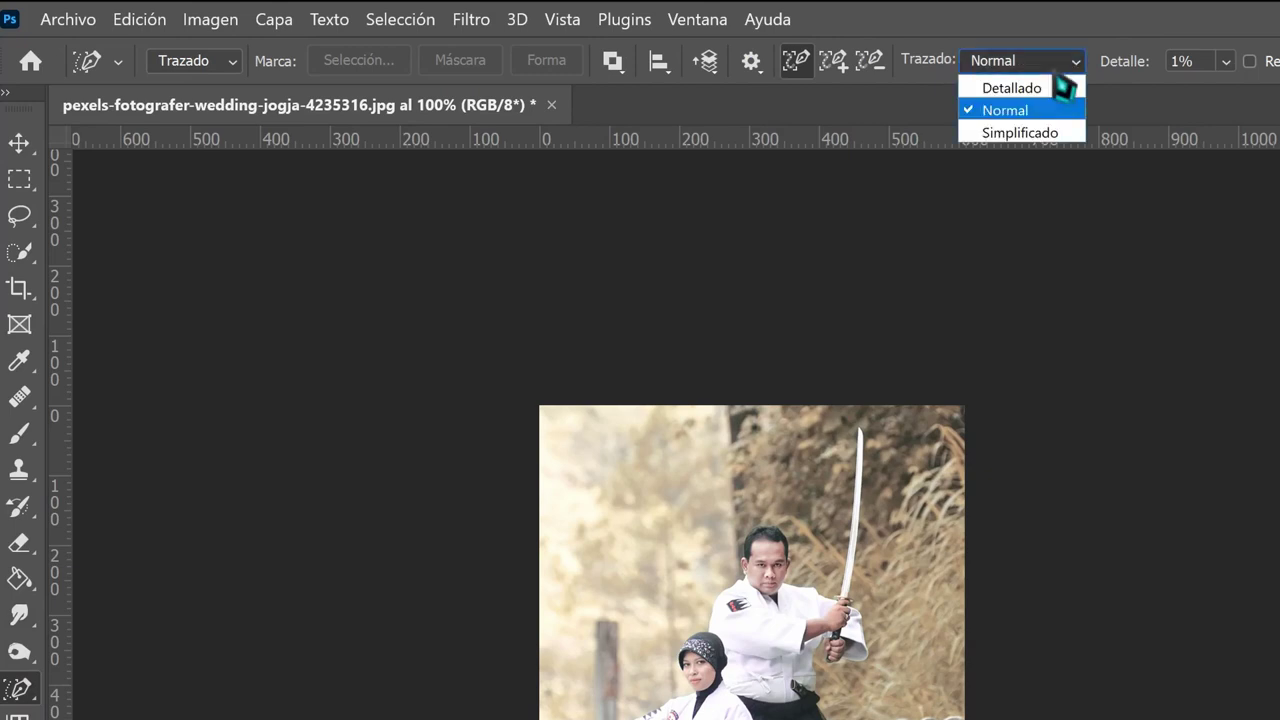
{"action": "left_click", "coordinate": [1040, 90]}
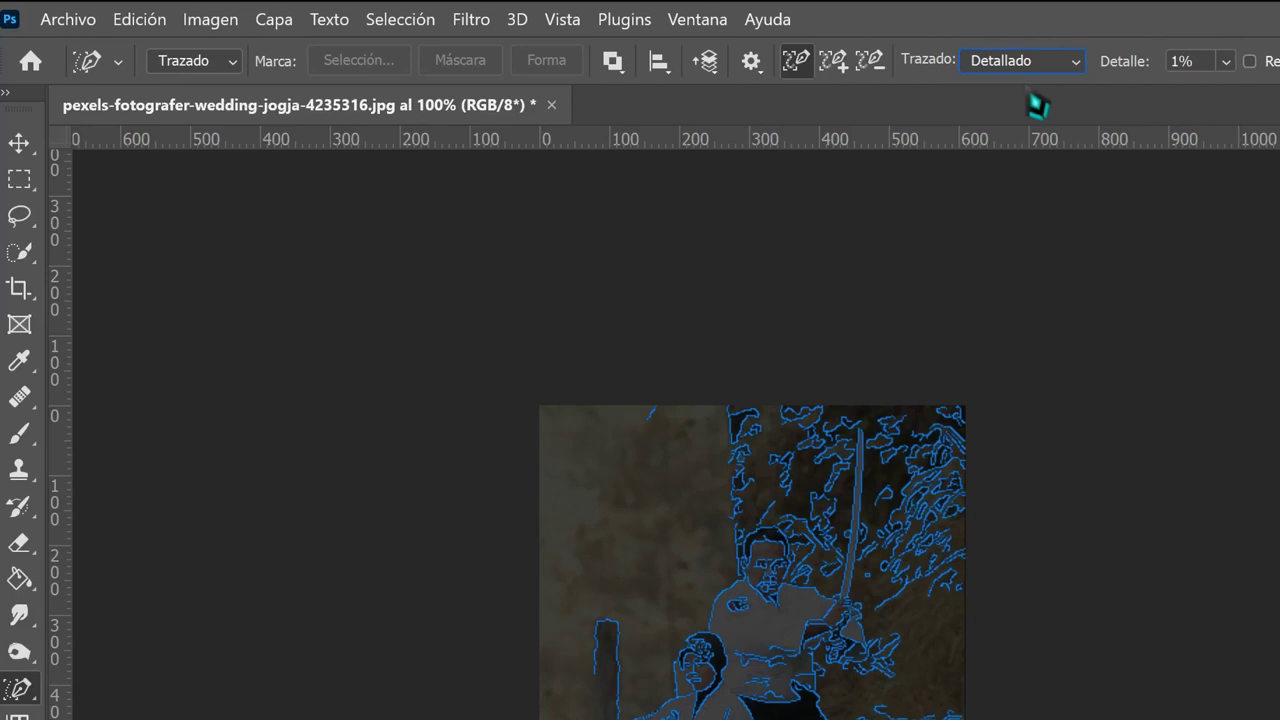
{"action": "left_click", "coordinate": [1062, 62]}
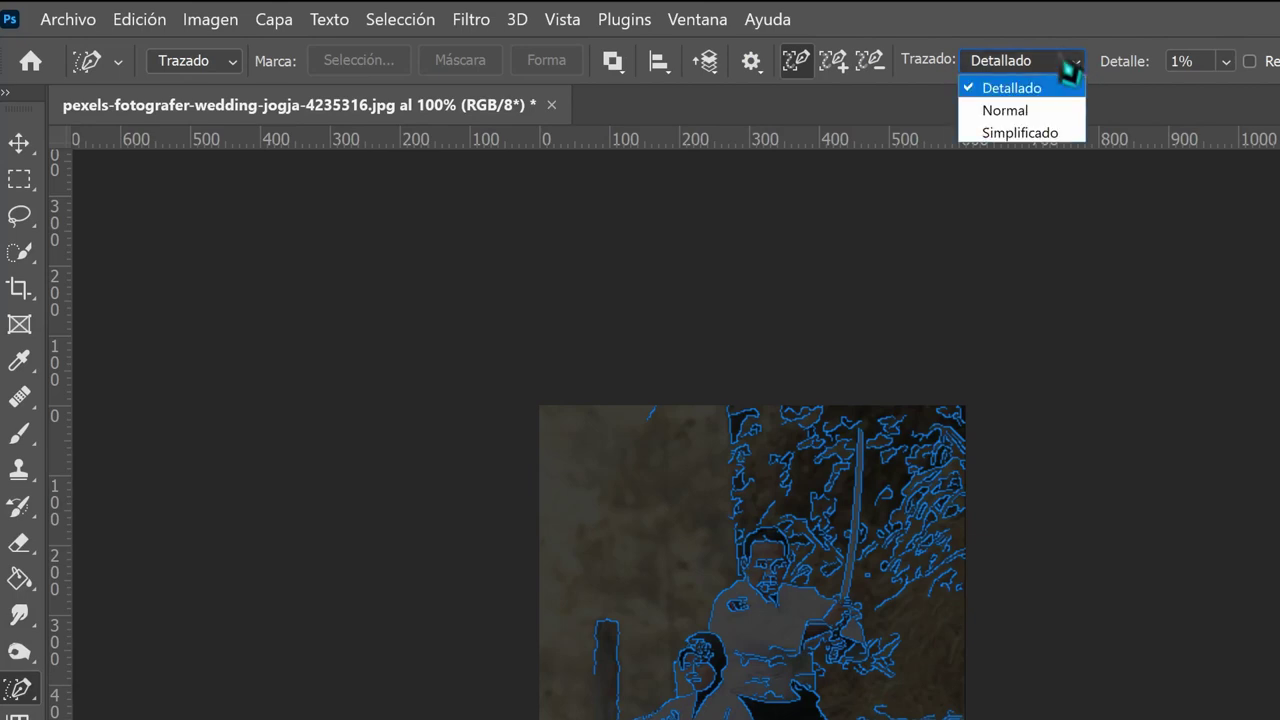
{"action": "left_click", "coordinate": [1032, 112]}
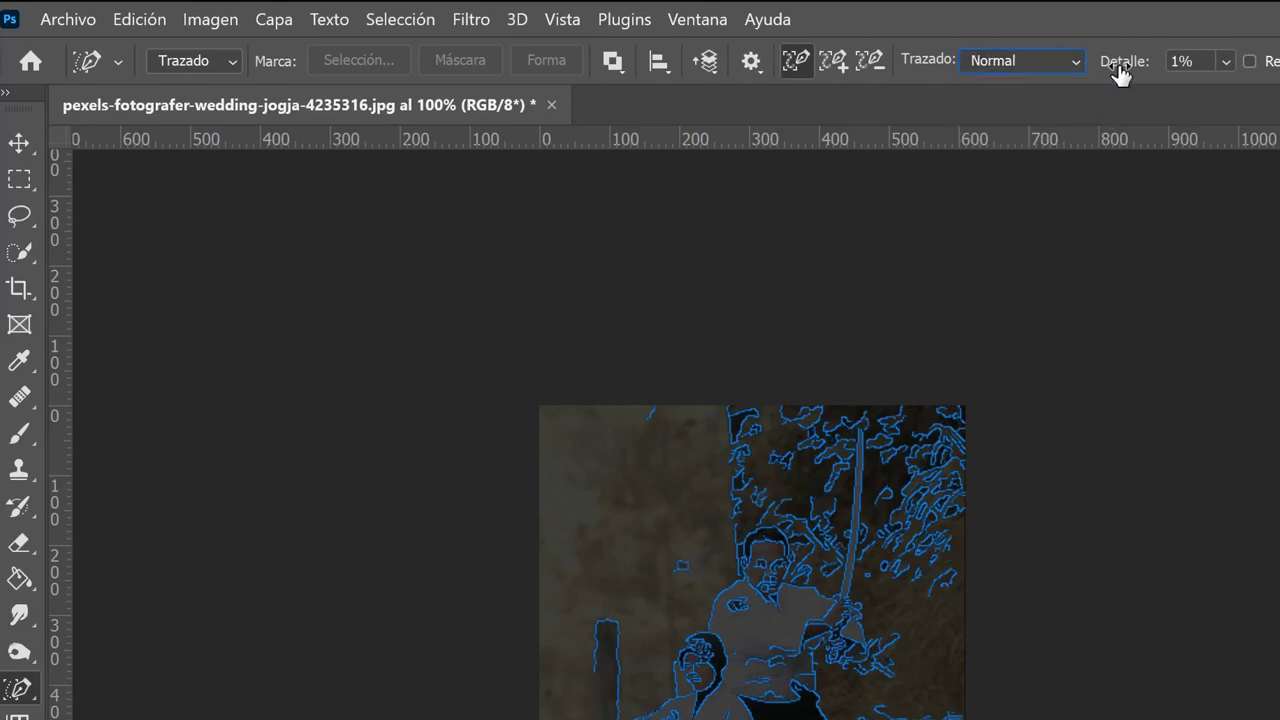
{"action": "mouse_move", "coordinate": [1120, 72]}
{"action": "left_mouse_down"}
{"action": "mouse_move", "coordinate": [1172, 78]}
{"action": "mouse_move", "coordinate": [1134, 71]}
{"action": "left_mouse_up"}
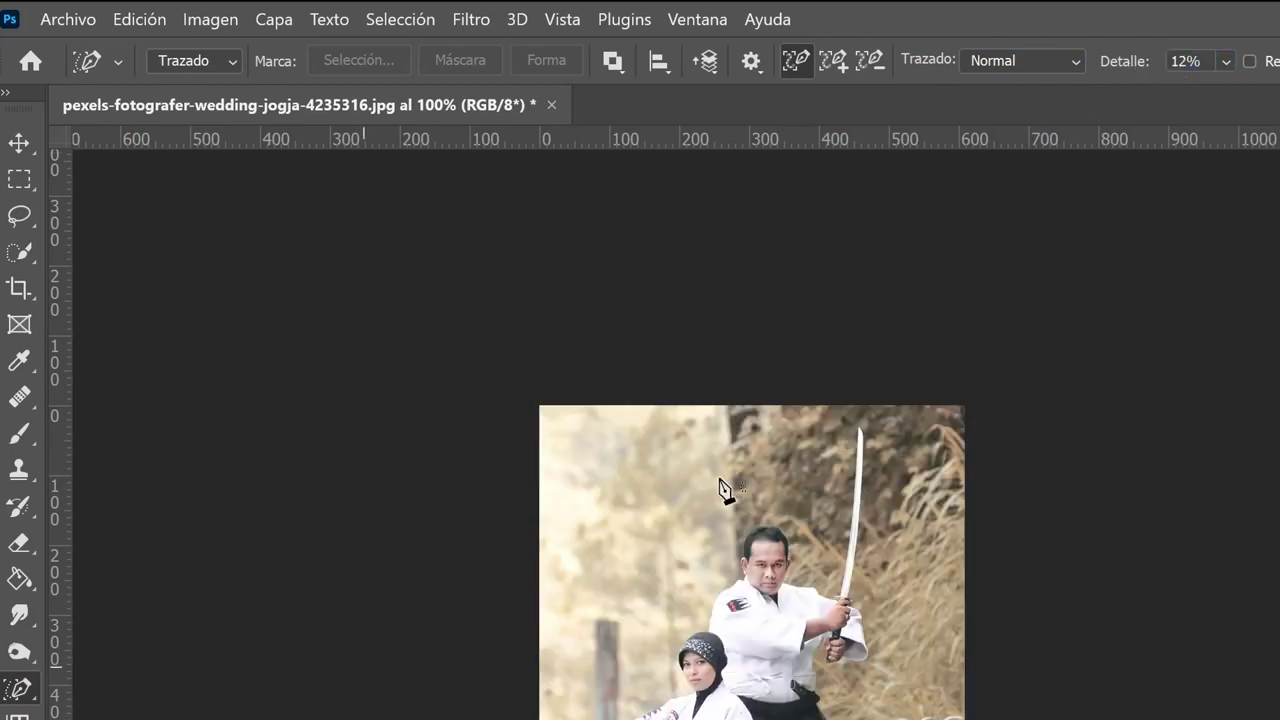
Zoom in on the raised sword and trace its blade edge, tip to hilt, into a path.
{"action": "key", "text": "z"}
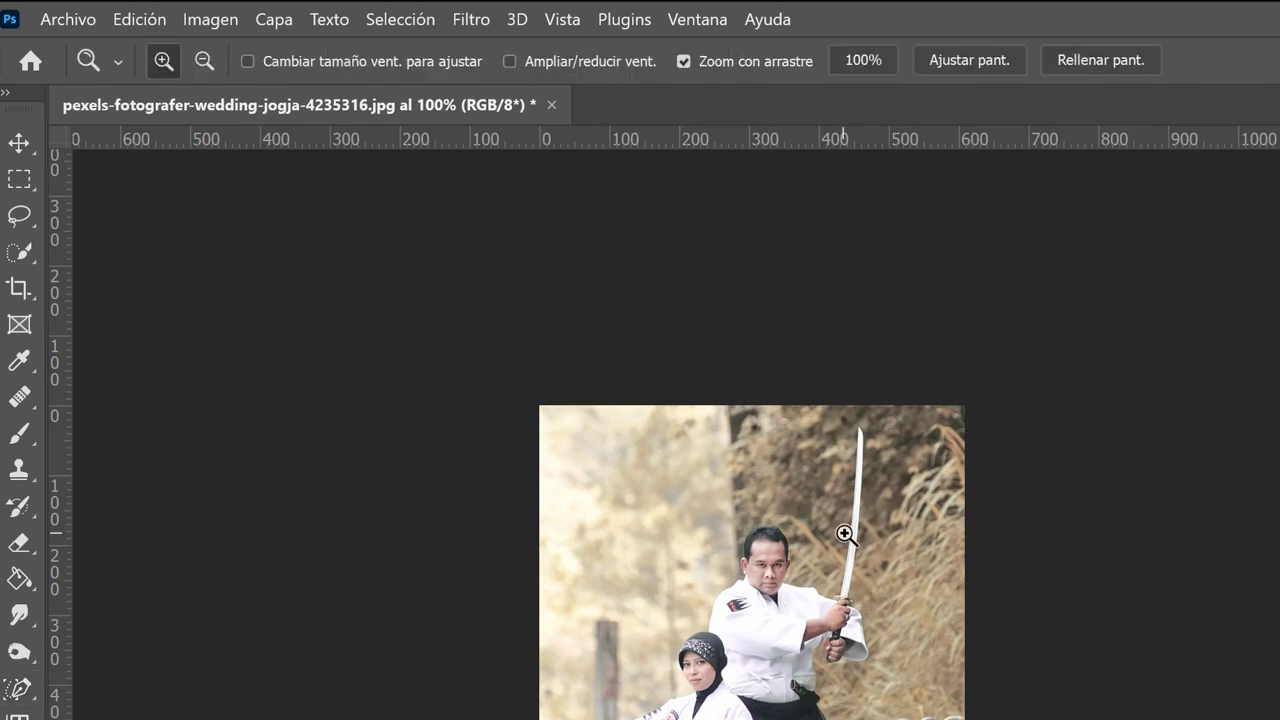
{"action": "mouse_move", "coordinate": [846, 534]}
{"action": "left_mouse_down"}
{"action": "mouse_move", "coordinate": [937, 594]}
{"action": "mouse_move", "coordinate": [910, 590]}
{"action": "left_mouse_up"}
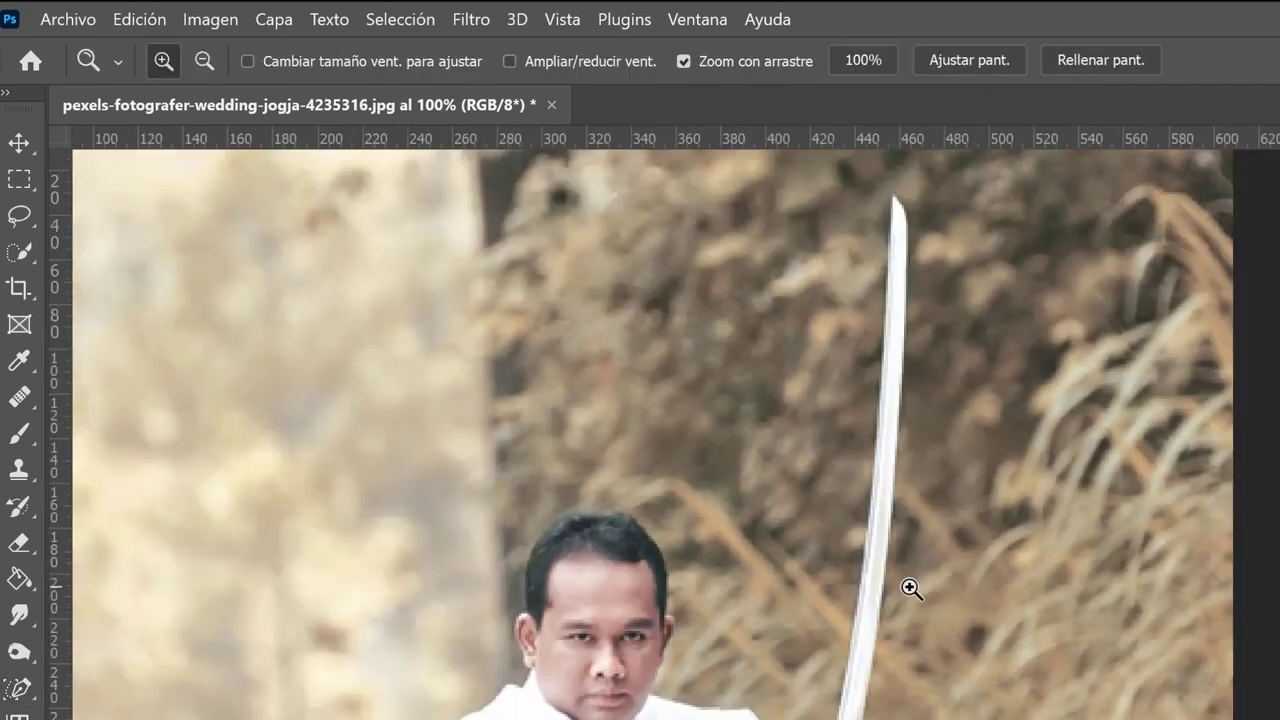
{"action": "key", "text": "p"}
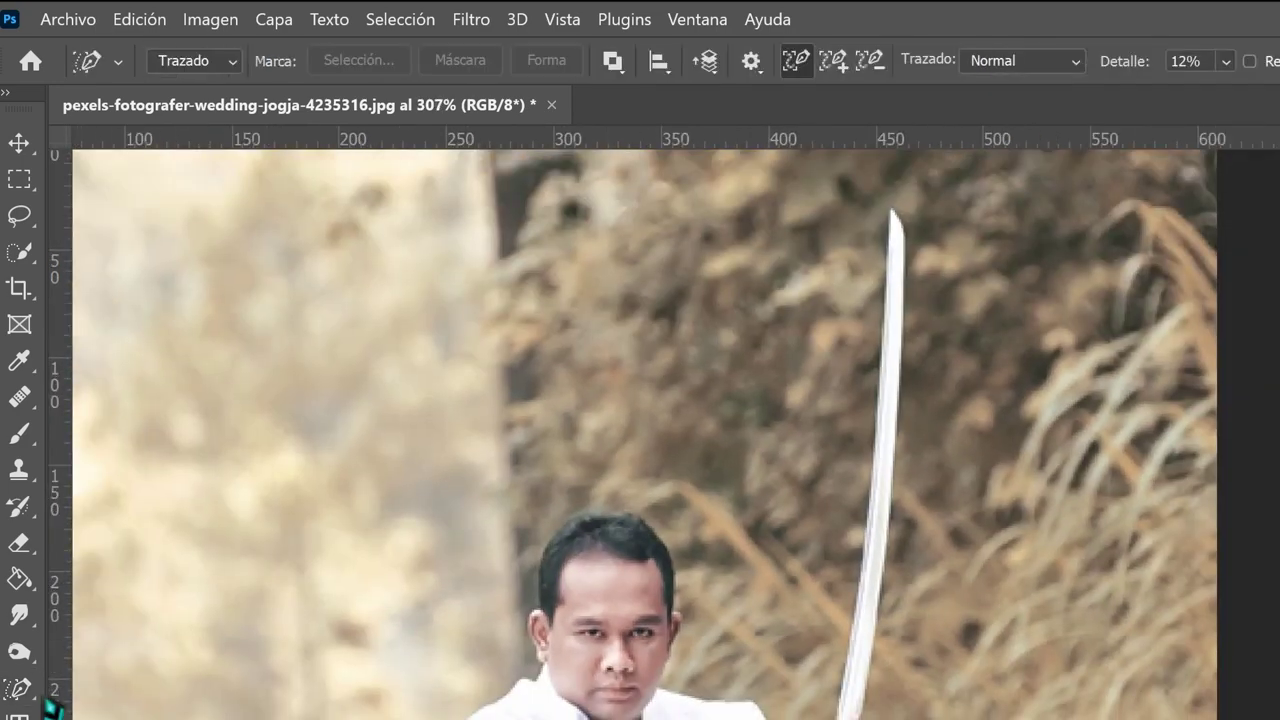
{"action": "left_click_drag", "start_coordinate": [894, 214], "coordinate": [866, 716]}
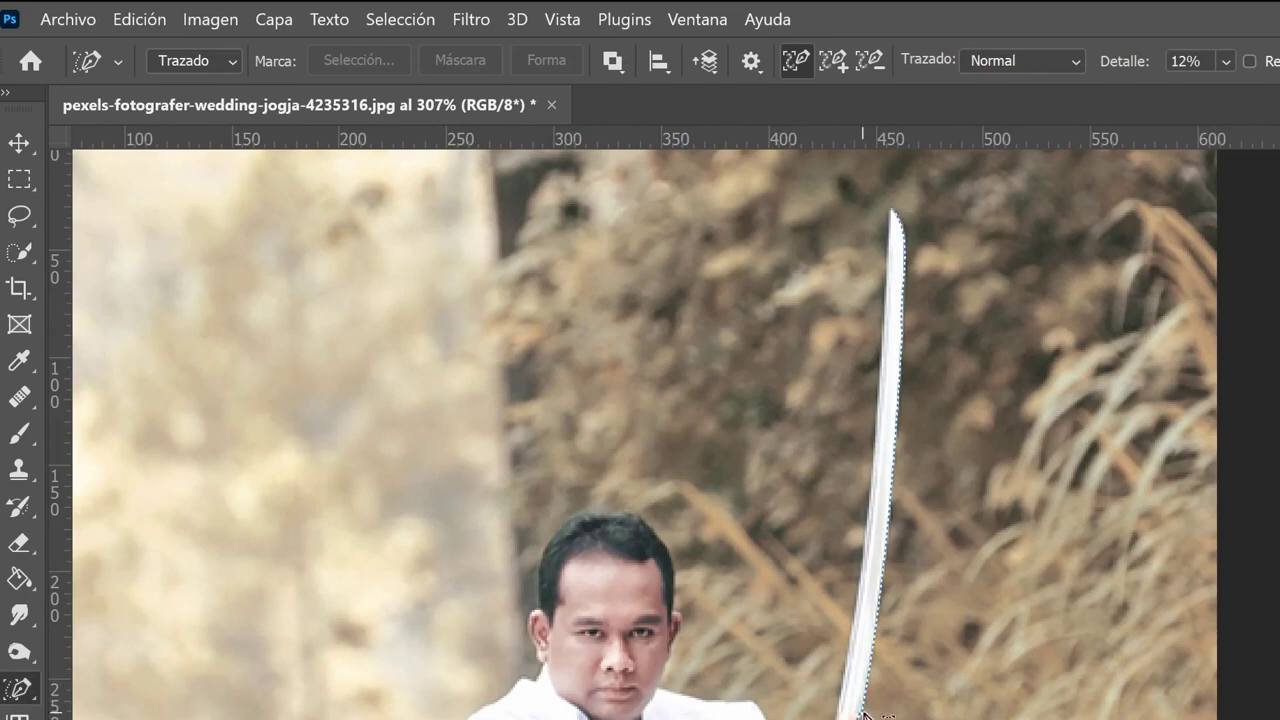
{"action": "left_click", "coordinate": [866, 716]}
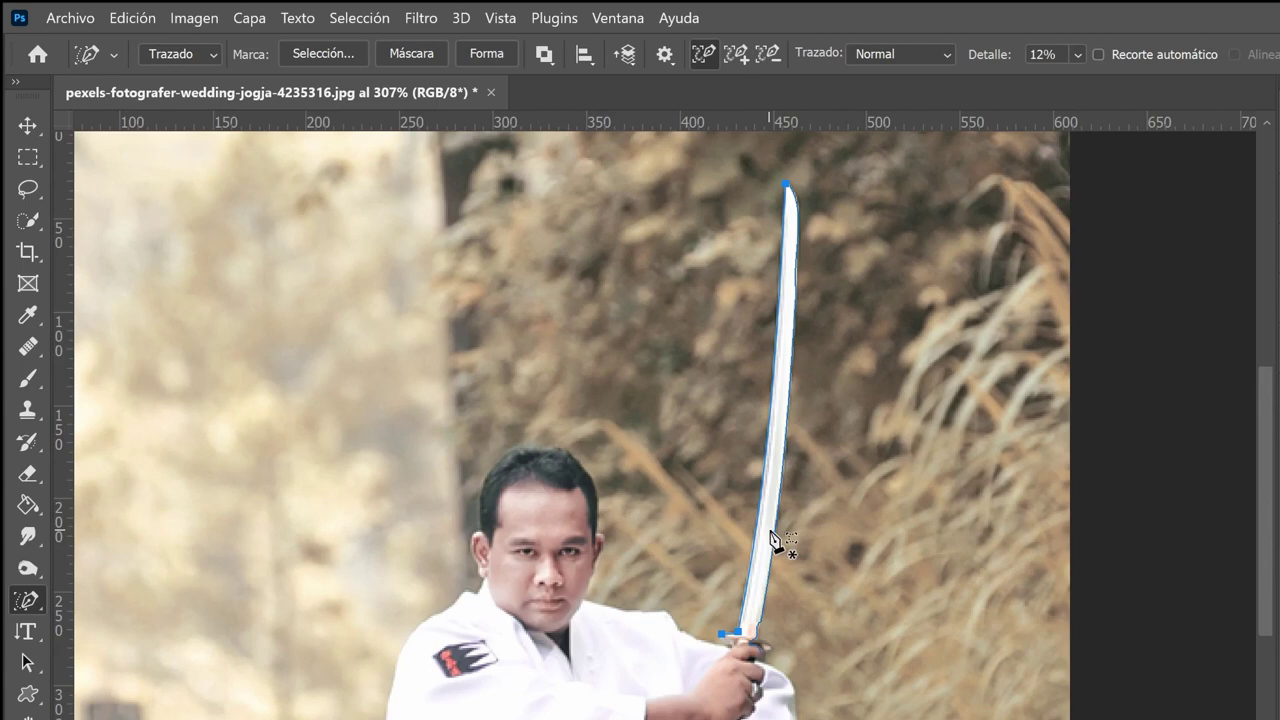
Preview the sword path as a selection, then undo back to the path.
{"action": "key", "text": "Return"}
{"action": "key", "text": "ctrl+Return"}
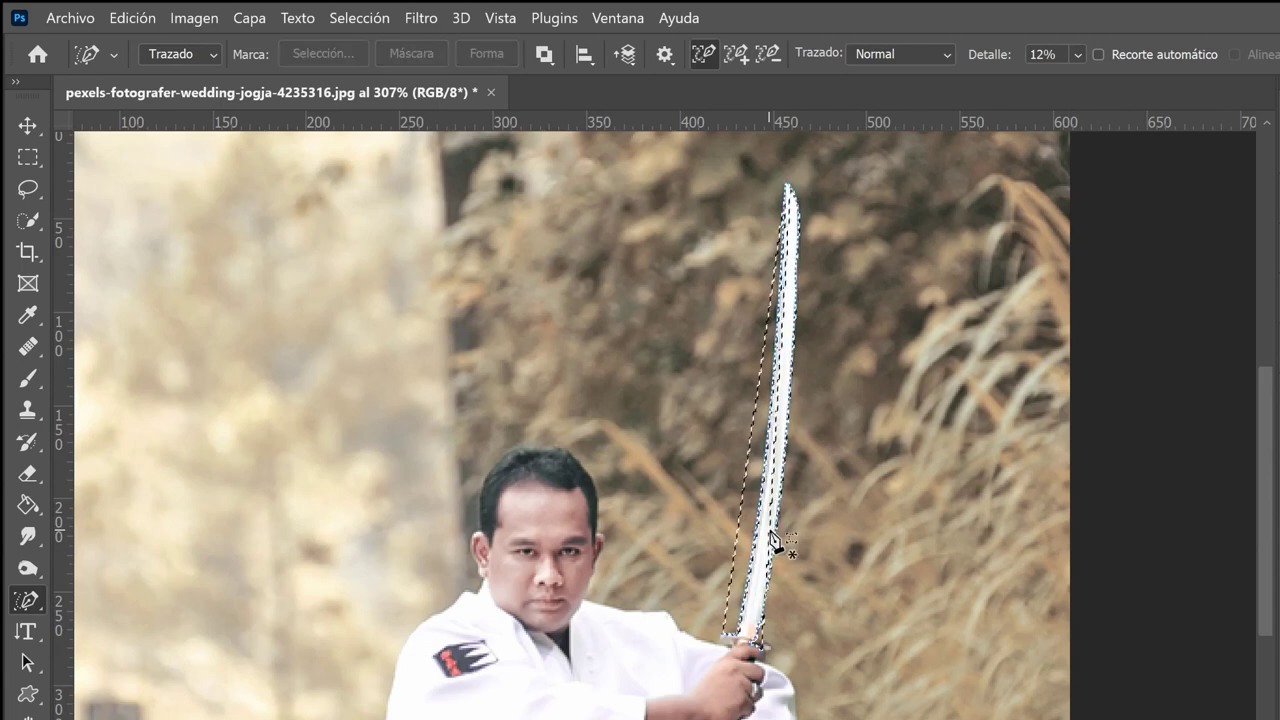
{"action": "key", "text": "ctrl+z"}
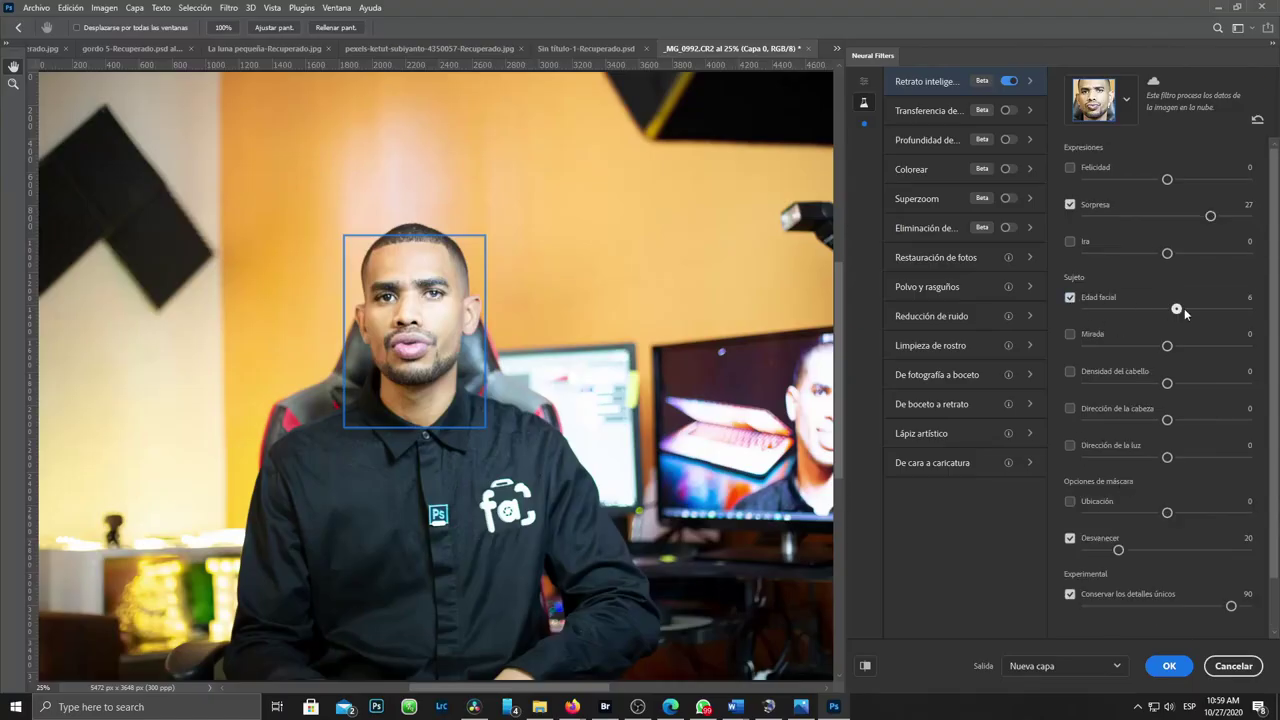
Set Smart Portrait Facial Age 40, Head Direction 28, Happiness 38, and compare with the original.
{"action": "left_click_drag", "start_coordinate": [1184, 308], "coordinate": [1231, 309]}
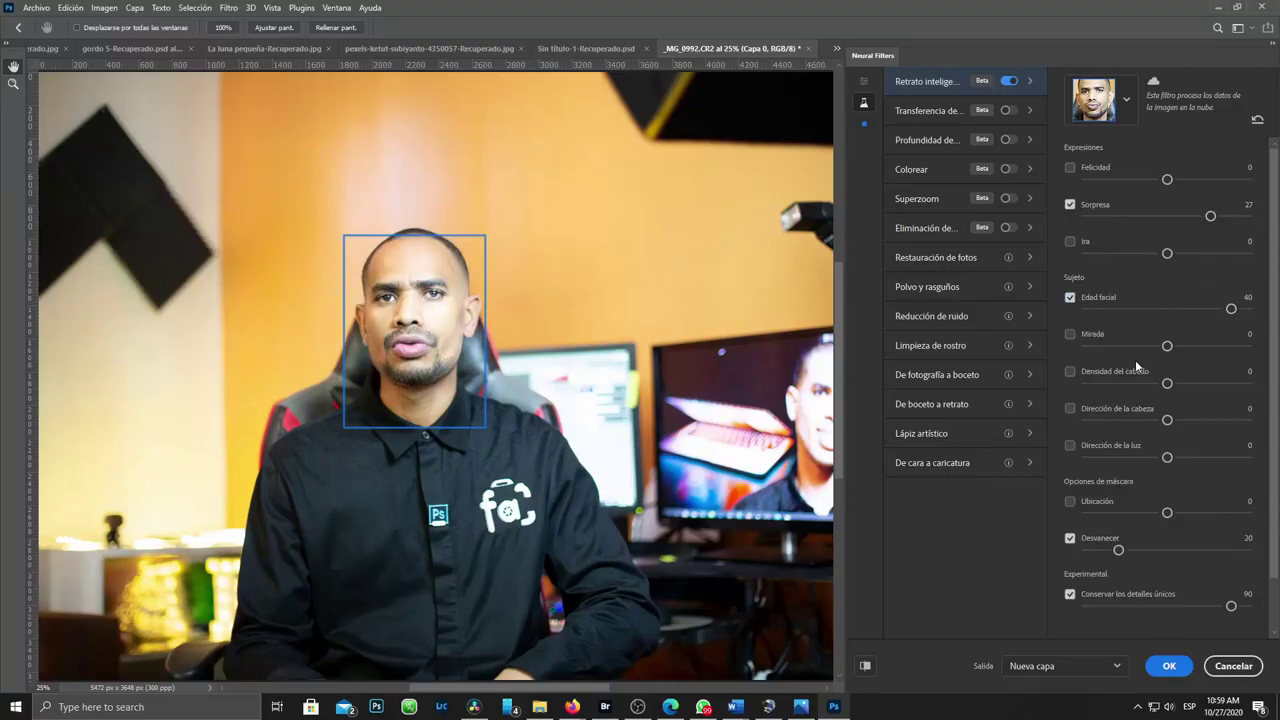
{"action": "left_click_drag", "start_coordinate": [1167, 419], "coordinate": [1212, 420]}
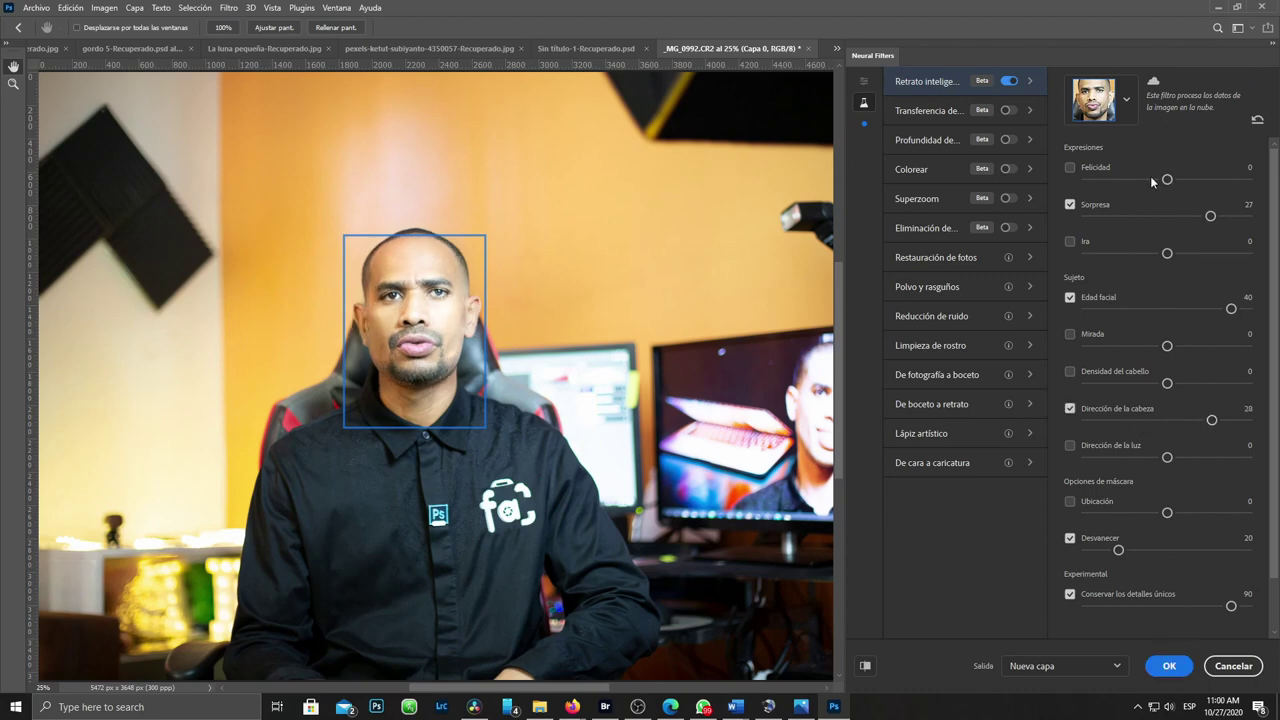
{"action": "left_click_drag", "start_coordinate": [1167, 179], "coordinate": [1228, 179]}
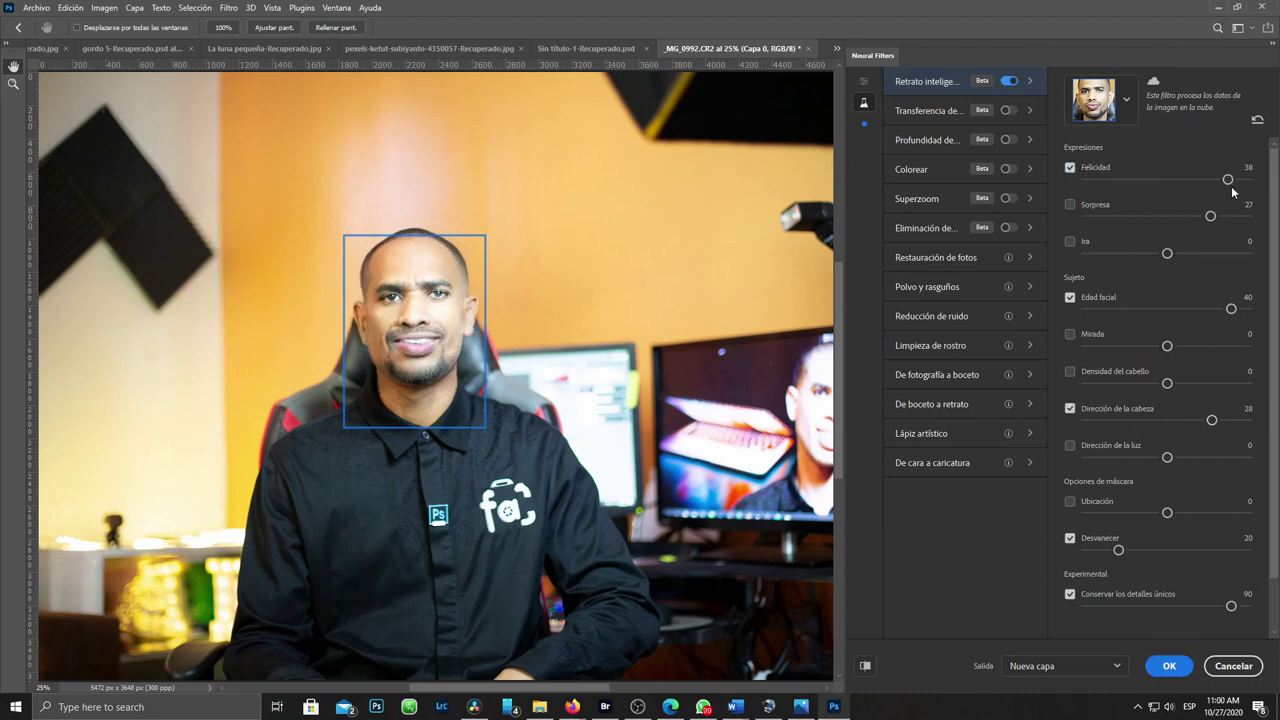
{"action": "left_click", "coordinate": [864, 666]}
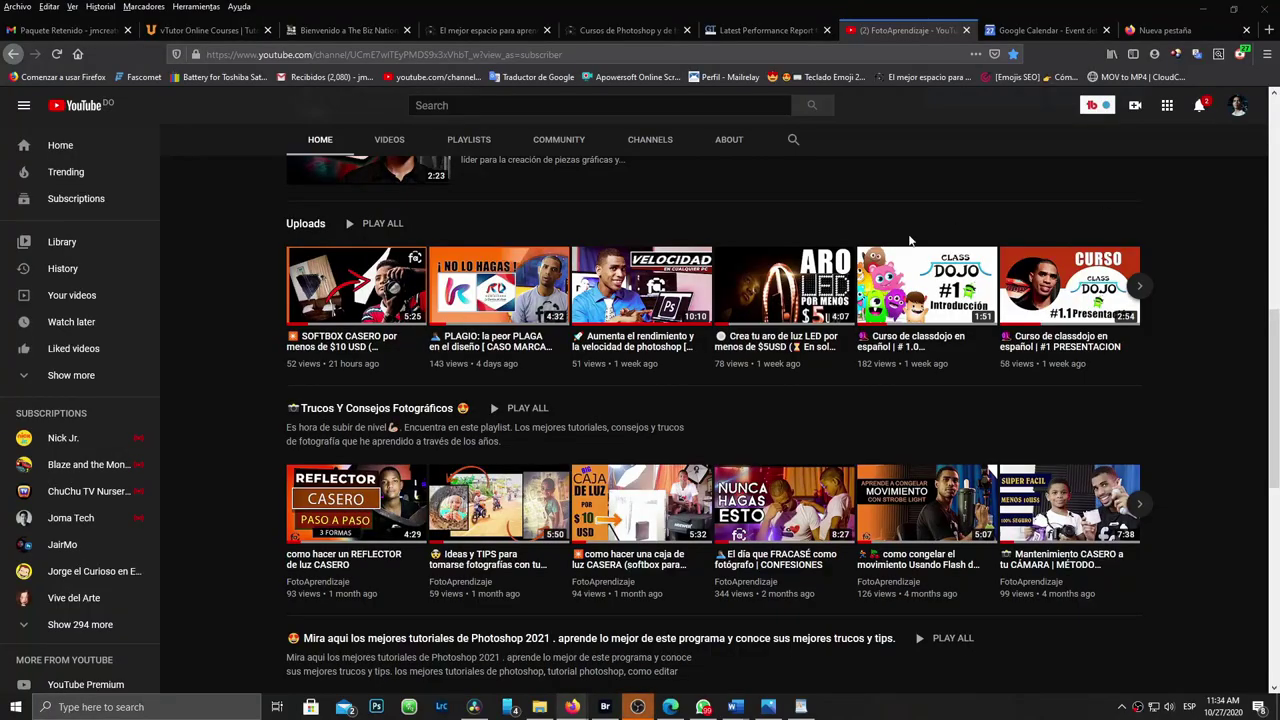
Play the 'Aumenta el rendimiento y la velocidad de photoshop' video from the YouTube channel page.
{"action": "left_click", "coordinate": [663, 343]}
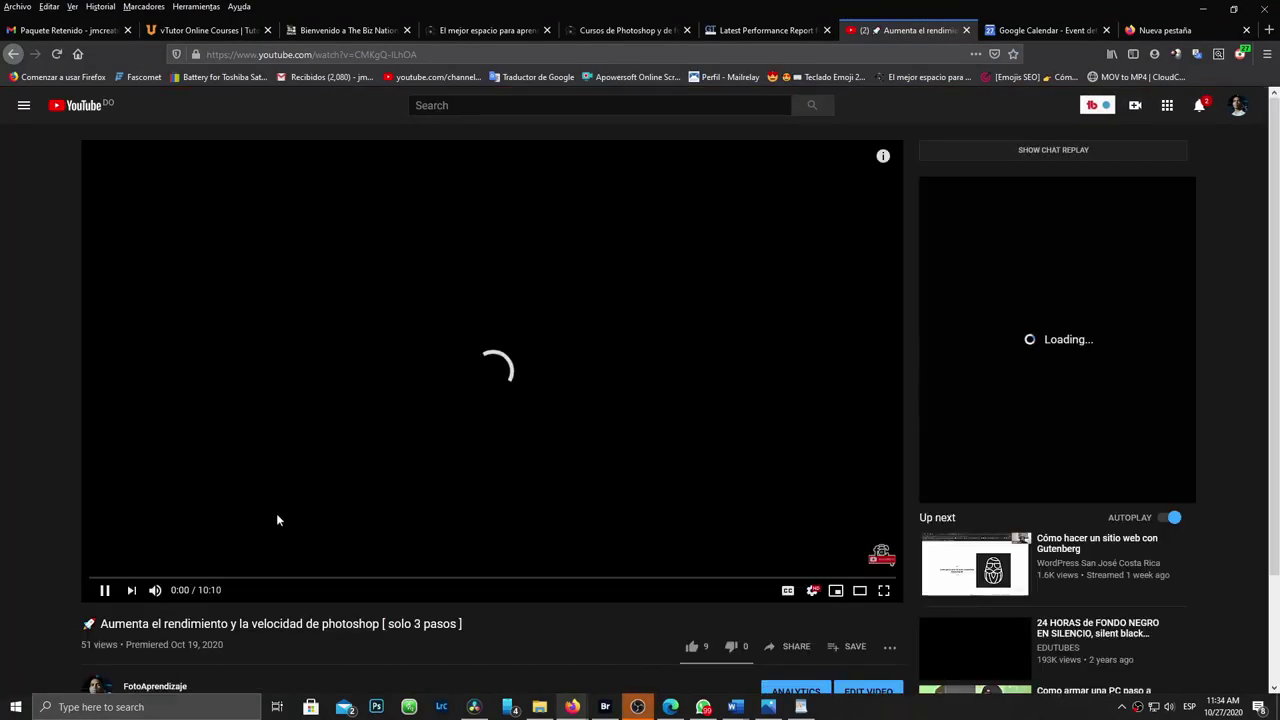